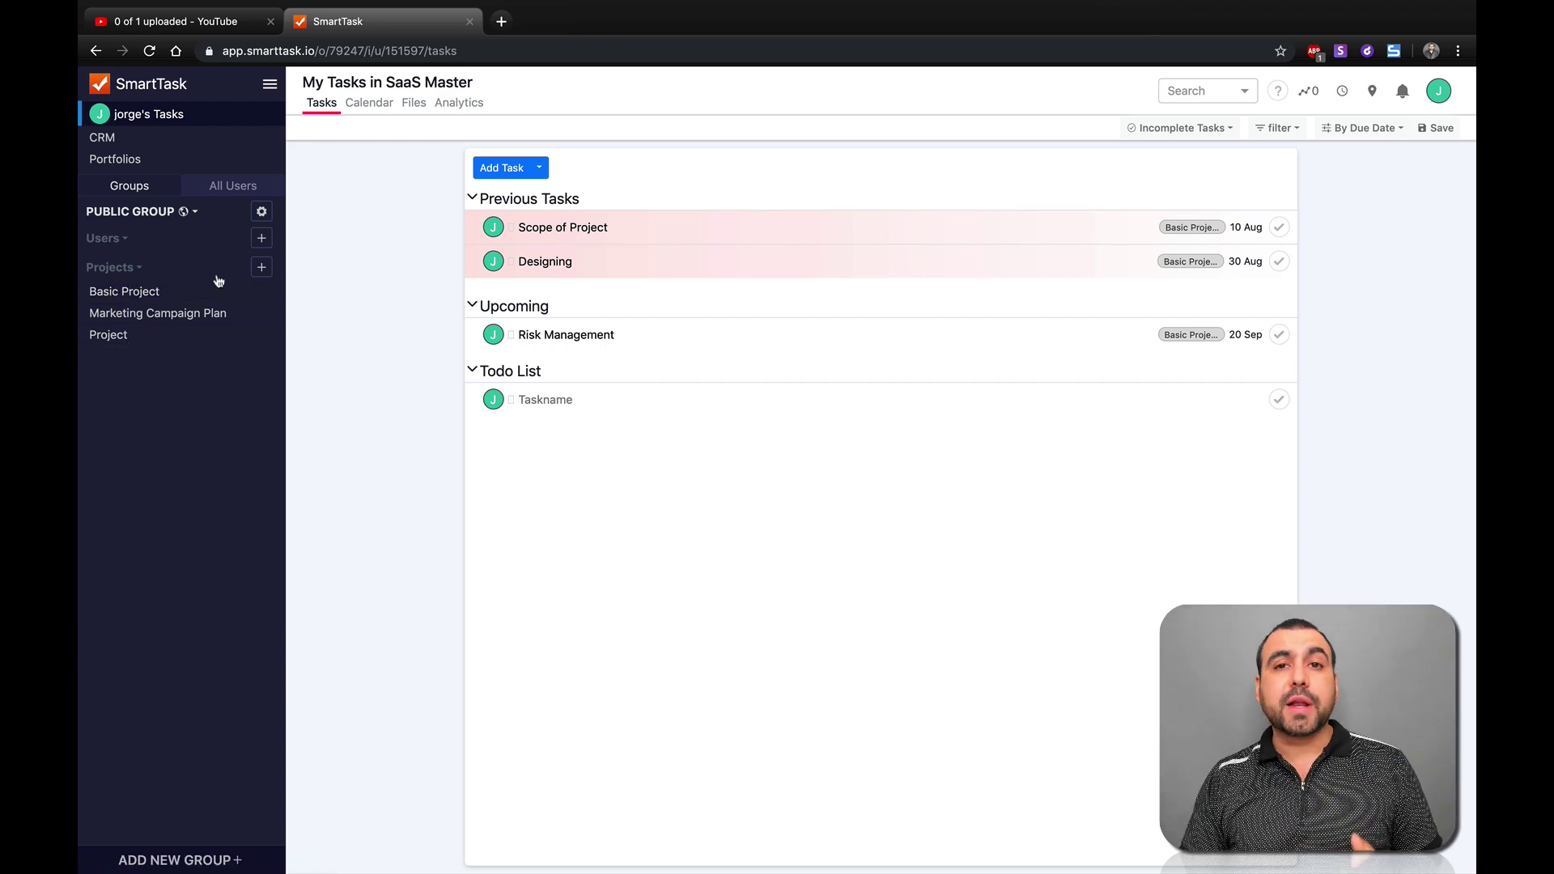
Start a new project and filter the templates to the Marketing type
{"action": "left_click", "coordinate": [260, 269]}
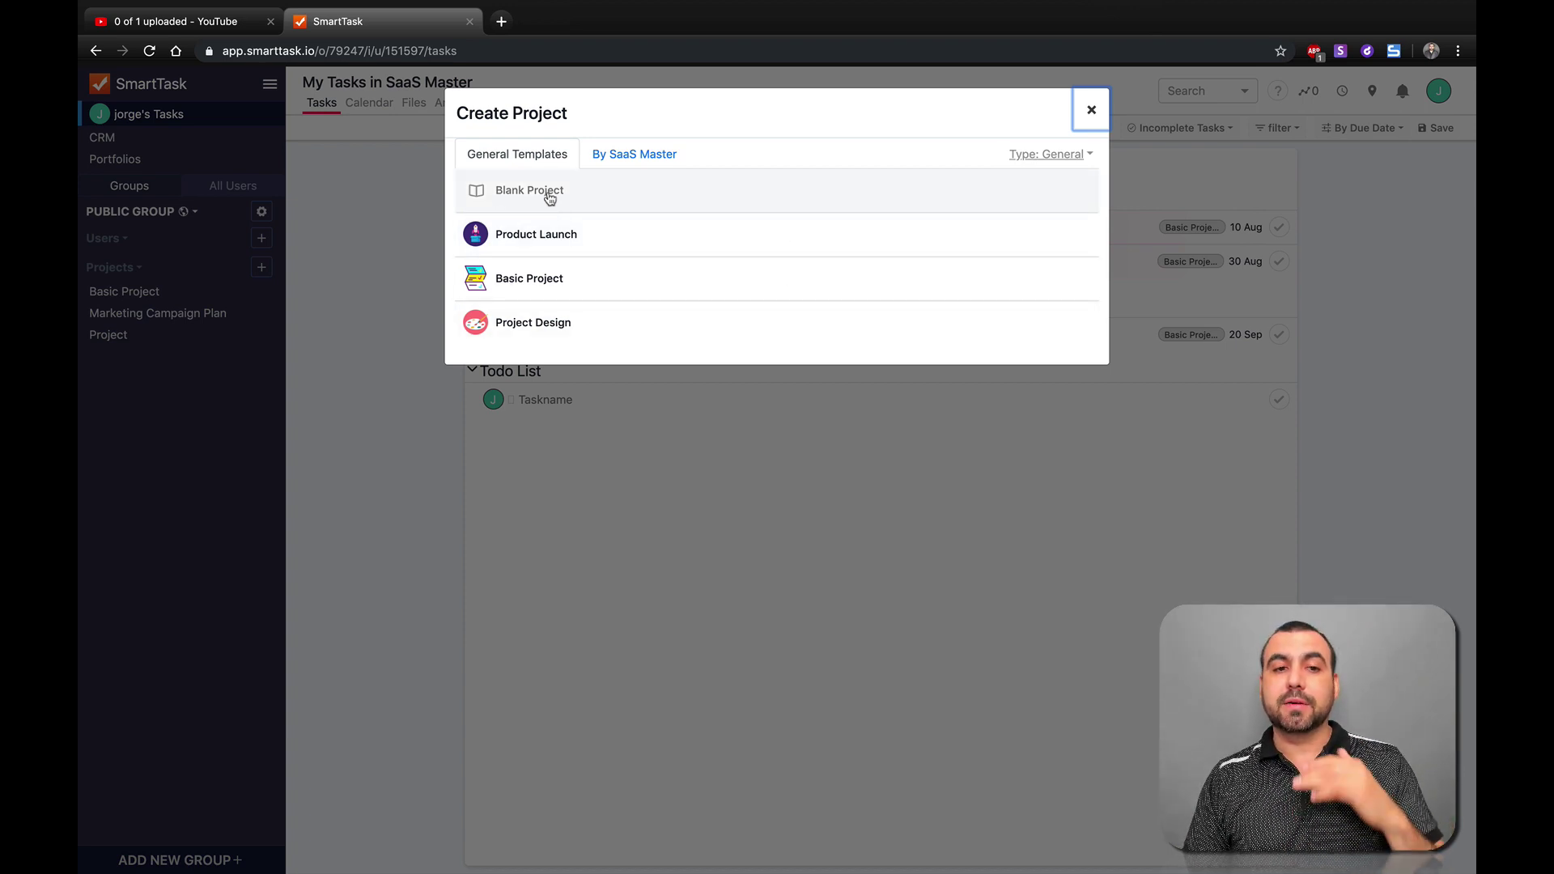
{"action": "left_click", "coordinate": [1072, 156]}
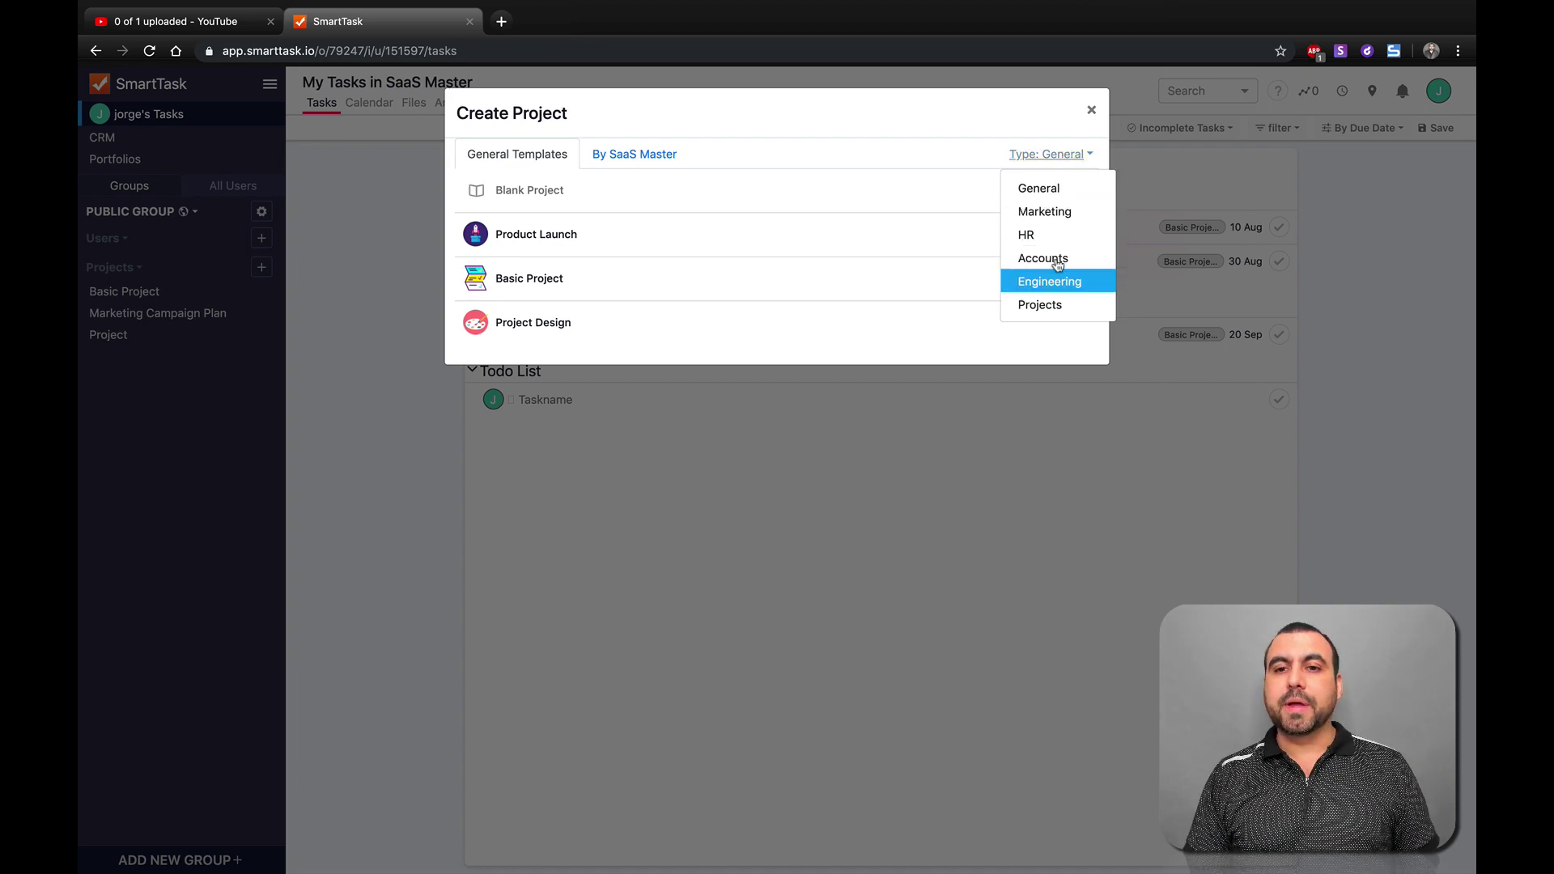
{"action": "left_click", "coordinate": [1059, 214]}
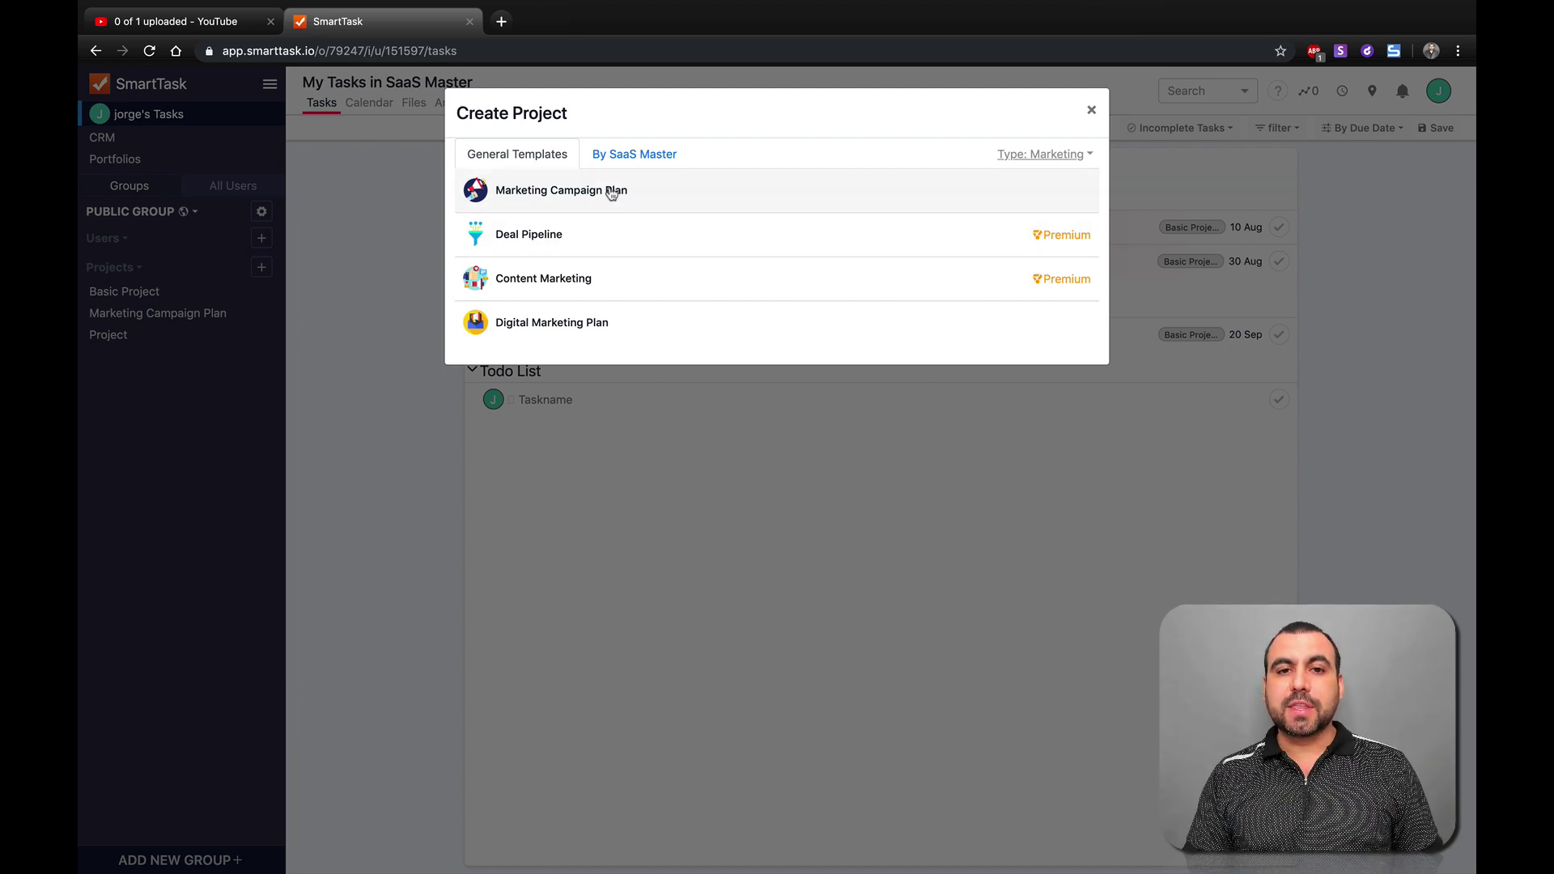
Leave project creation, open the Marketing Campaign Plan task list and expand the Users list
{"action": "left_click", "coordinate": [1093, 110]}
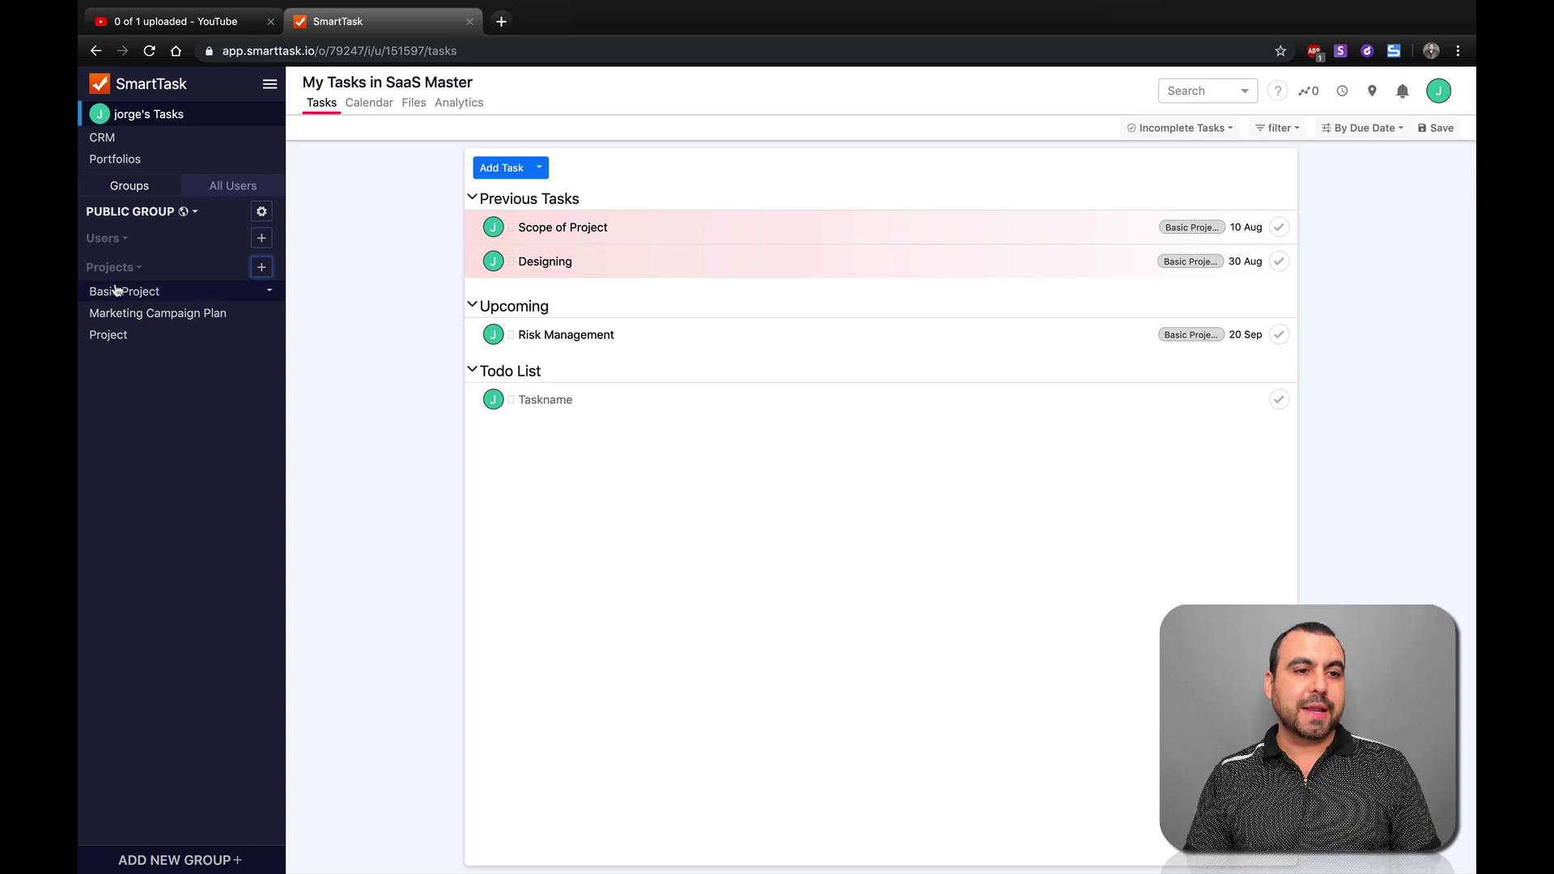
{"action": "left_click", "coordinate": [164, 323]}
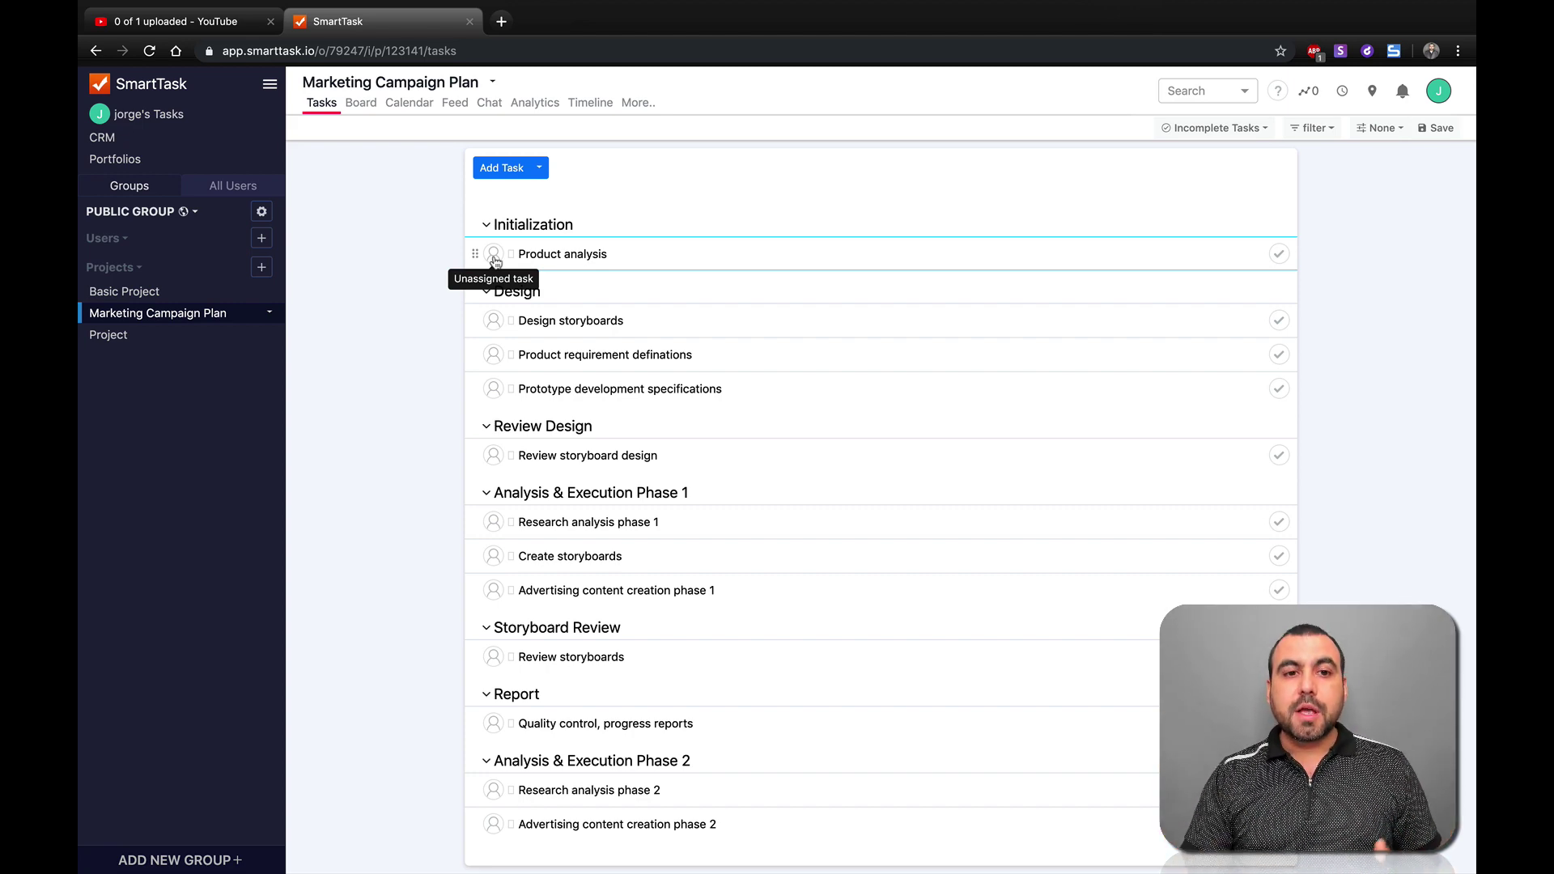
{"action": "left_click", "coordinate": [124, 241]}
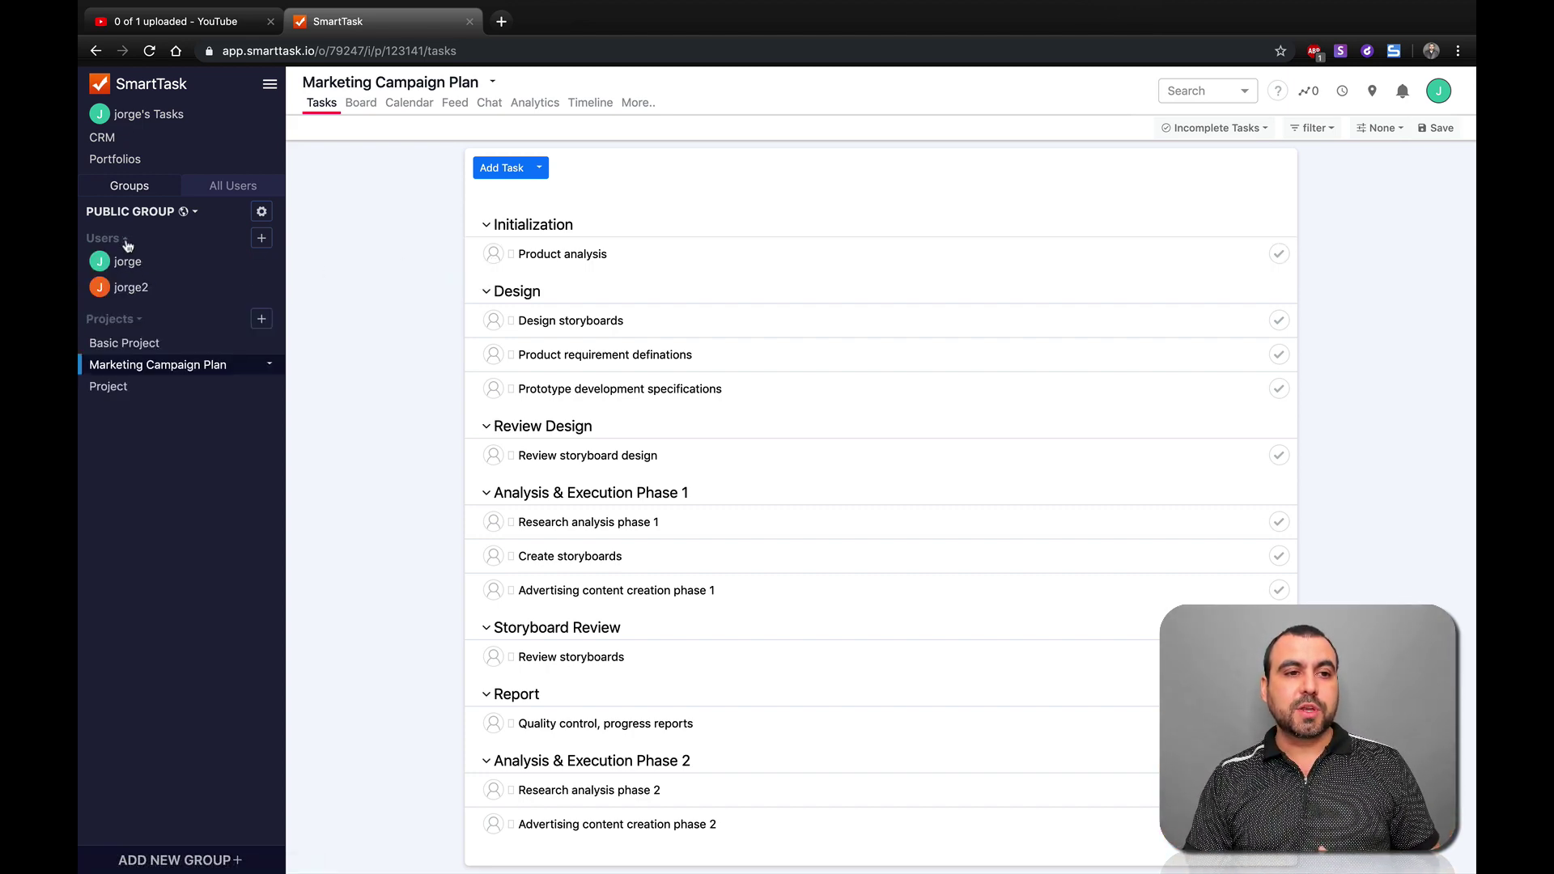
{"action": "left_click", "coordinate": [259, 239]}
{"action": "left_click", "coordinate": [625, 167]}
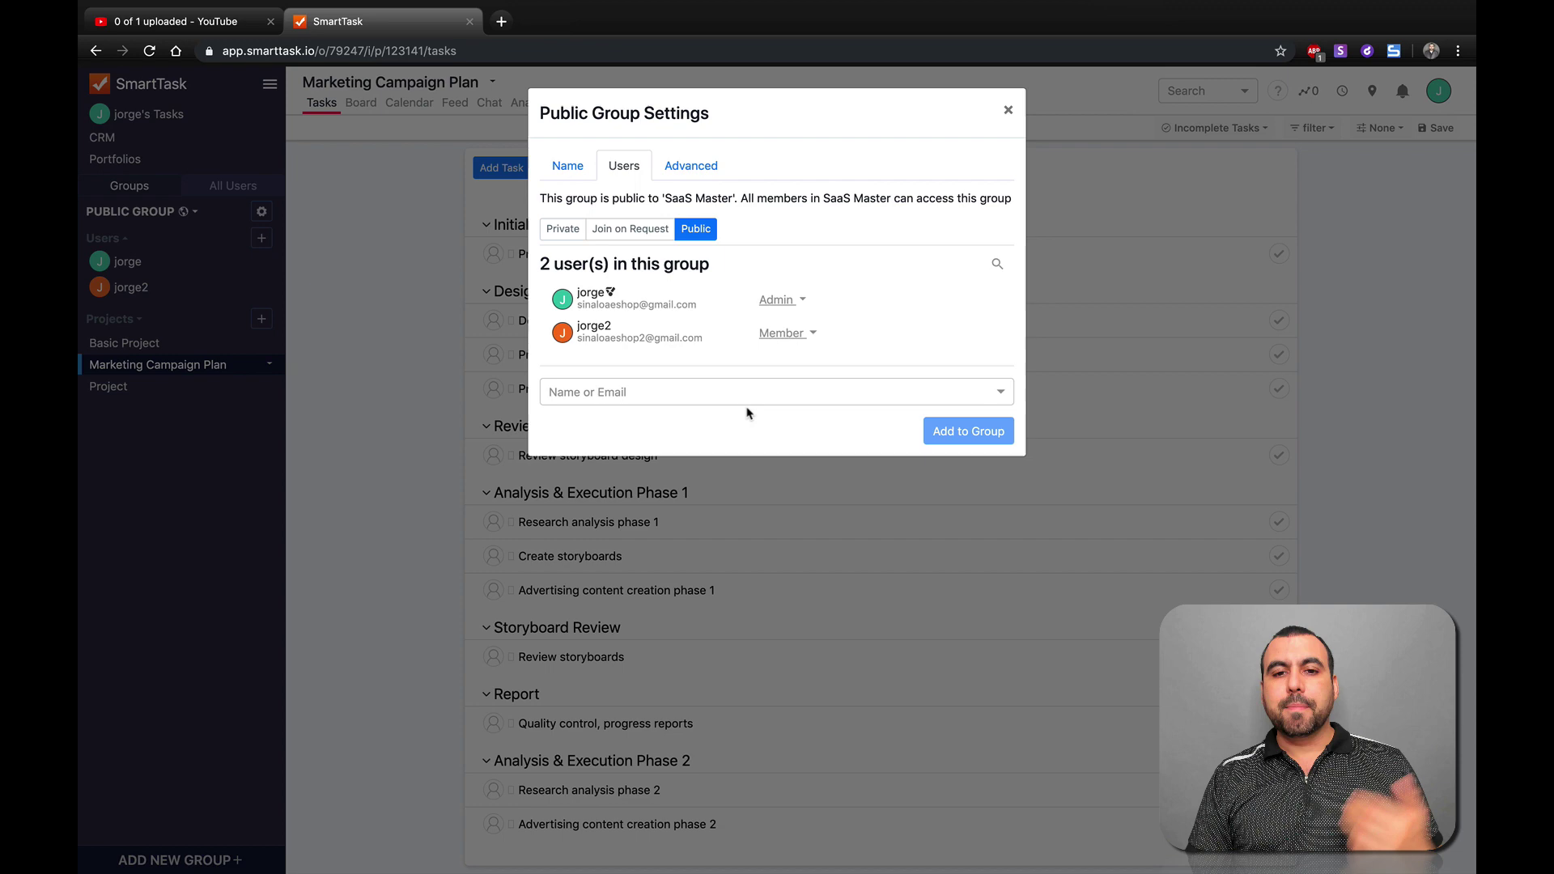
{"action": "left_click", "coordinate": [1008, 110]}
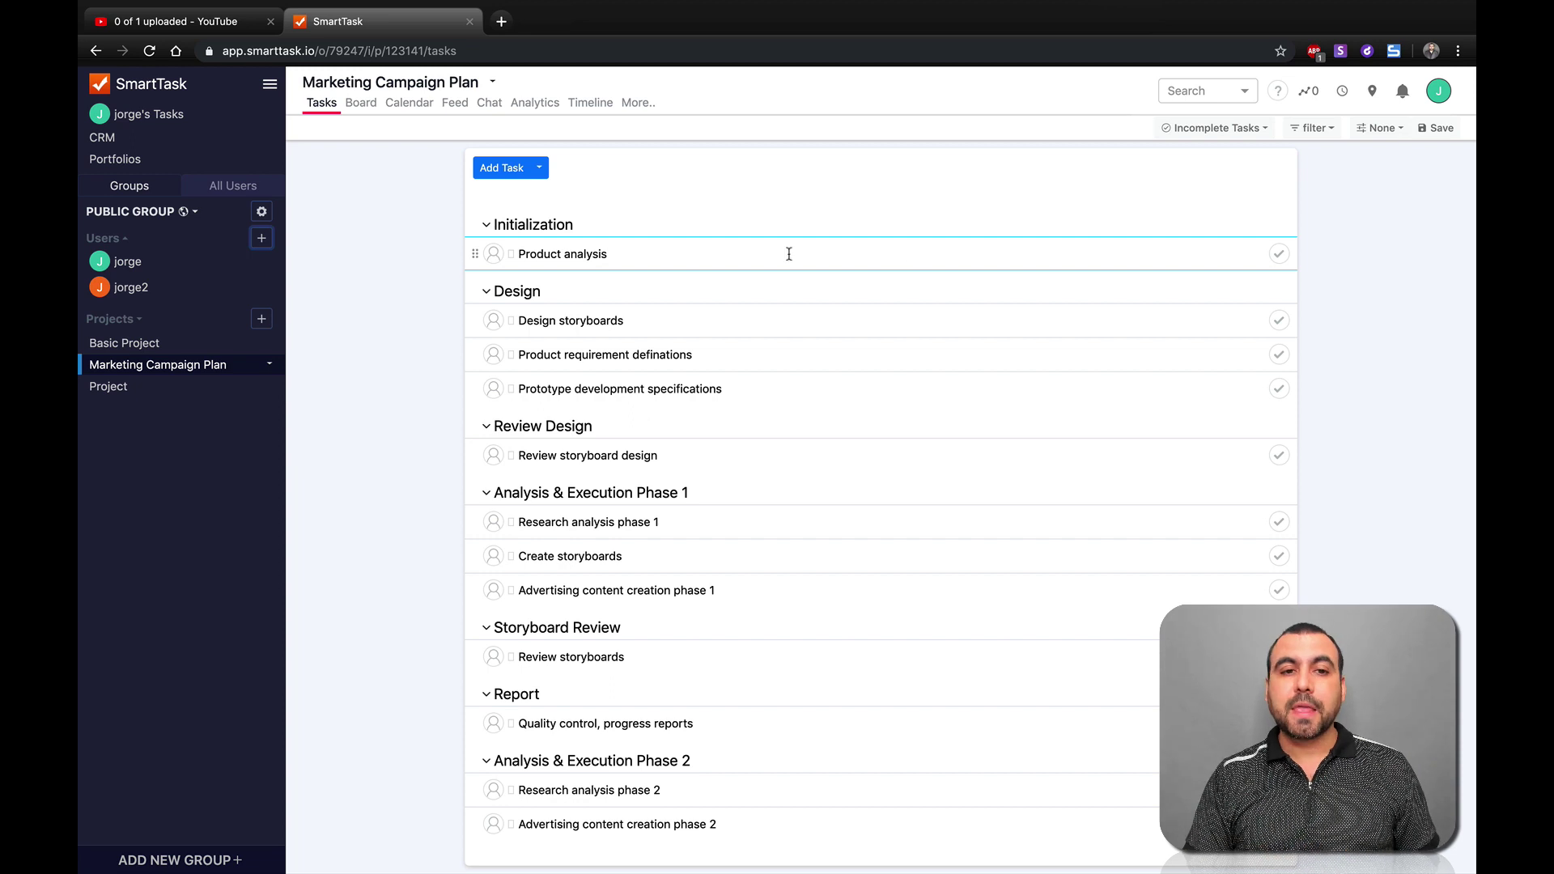
Assign Product analysis under Initialization to yourself and check its activity log
{"action": "left_click", "coordinate": [493, 253]}
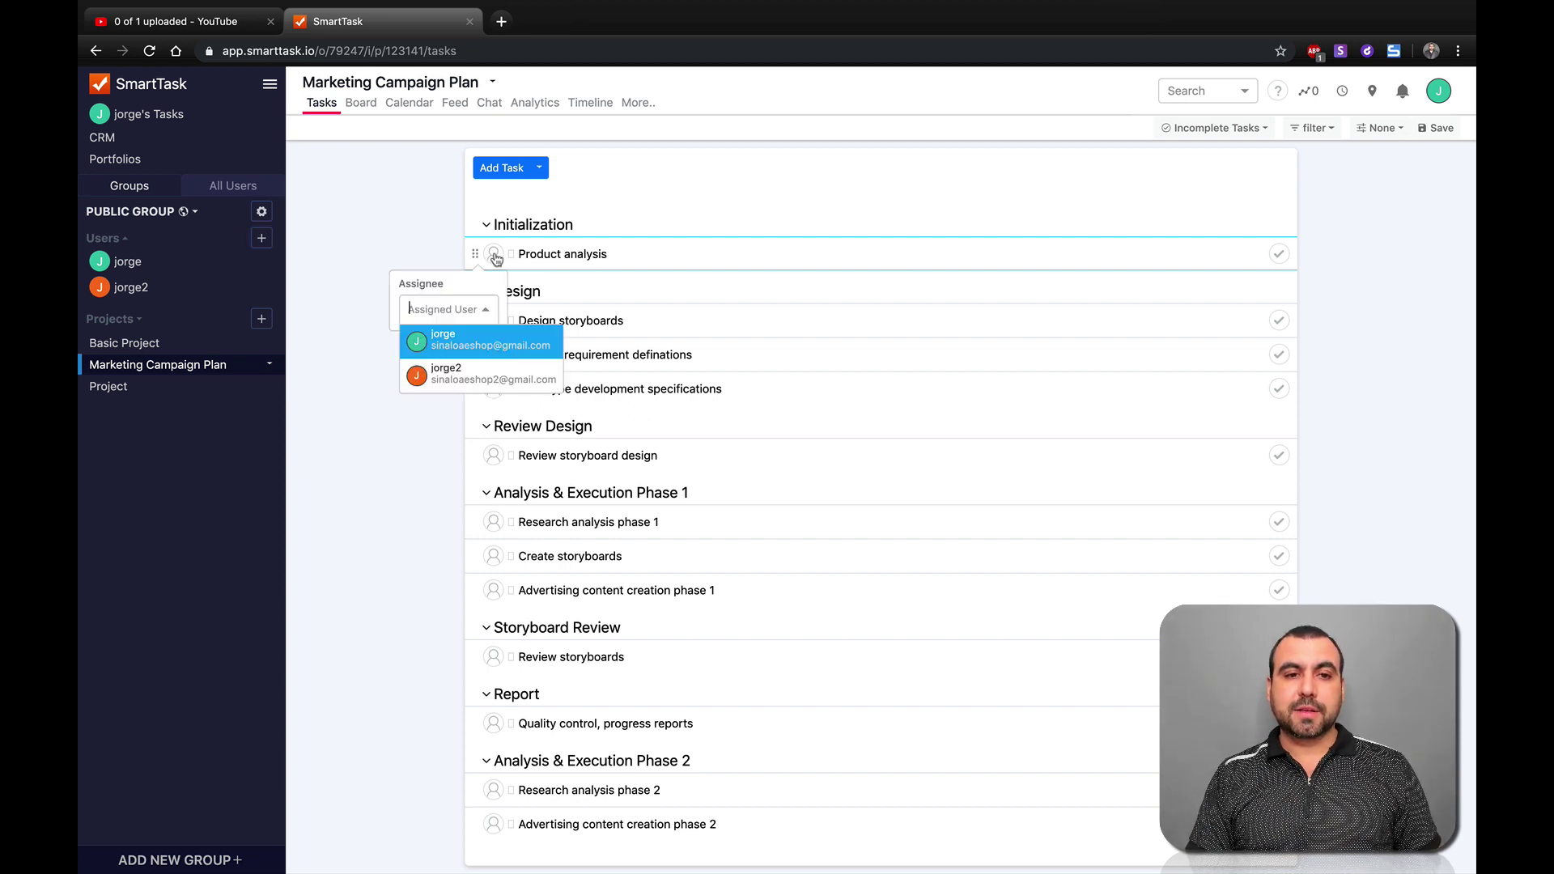
{"action": "left_click", "coordinate": [458, 343]}
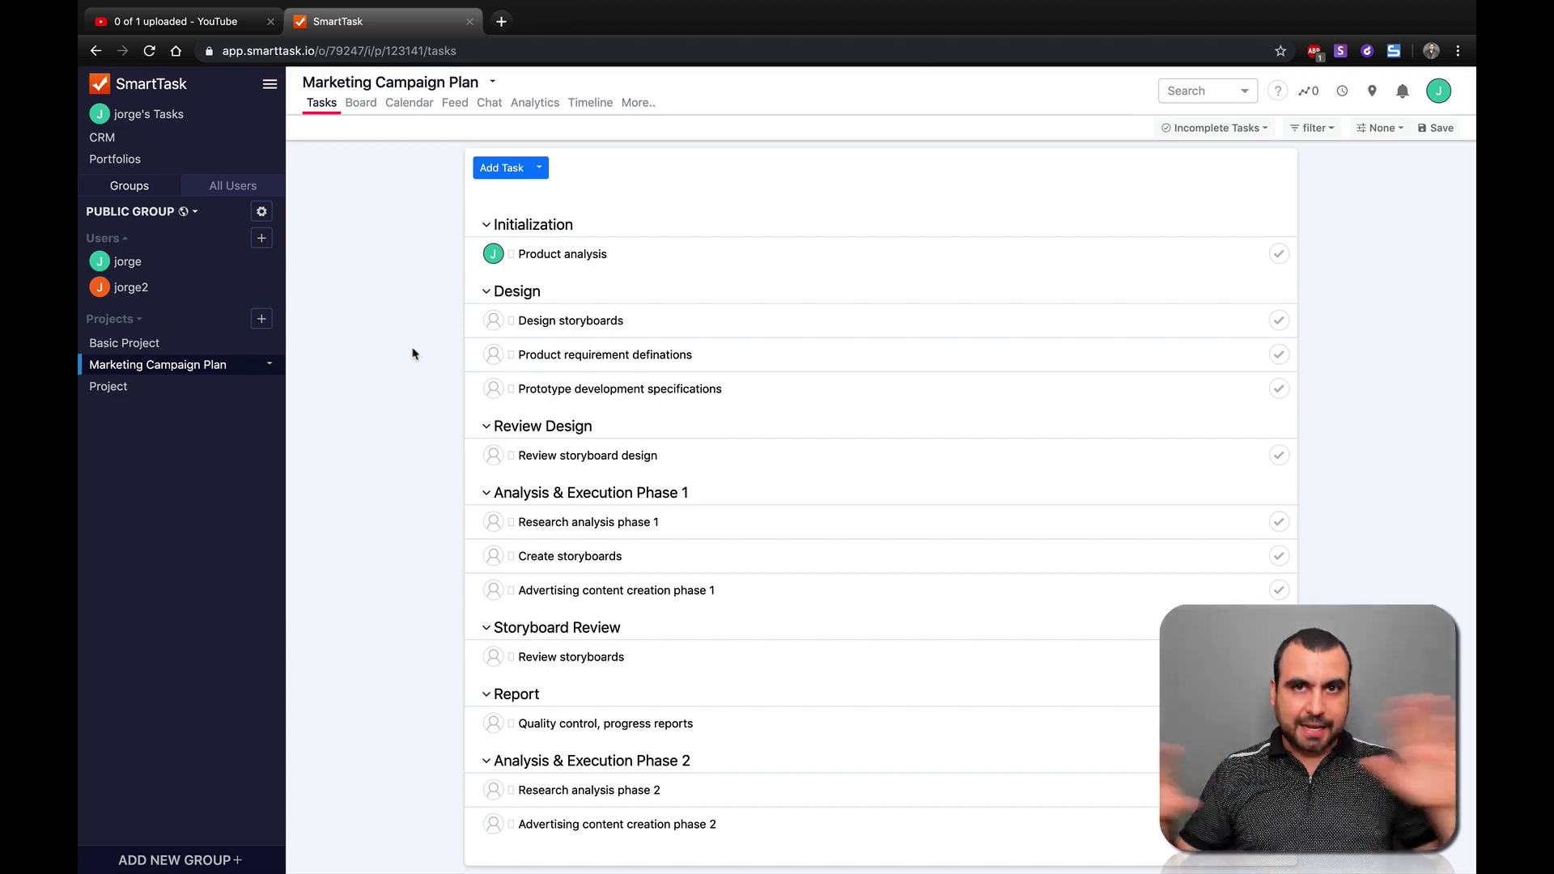
{"action": "left_click", "coordinate": [550, 254]}
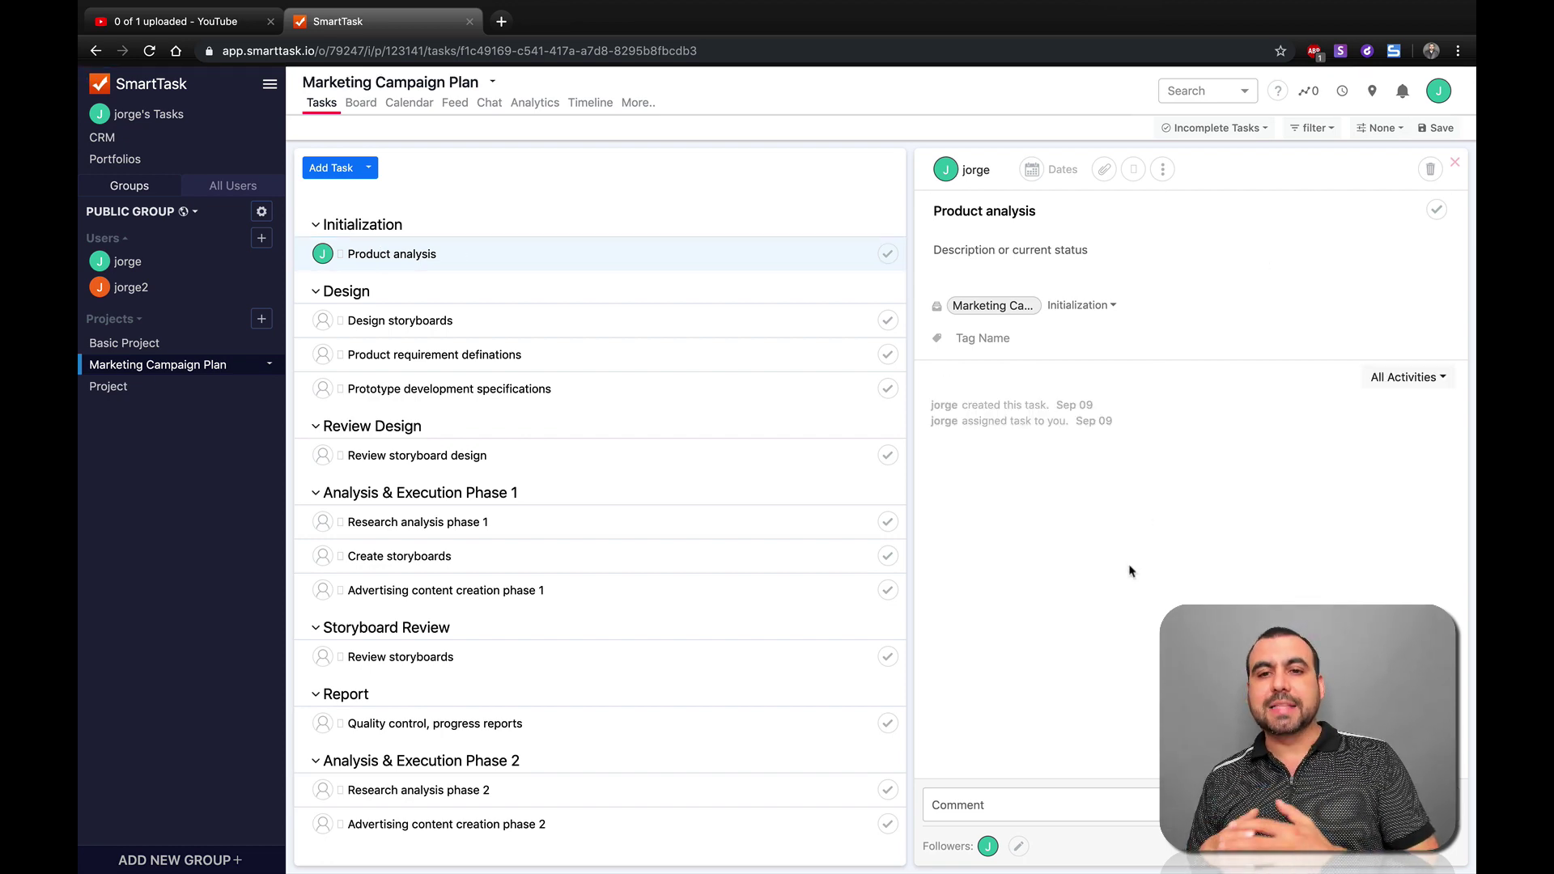
{"action": "left_click", "coordinate": [1456, 163]}
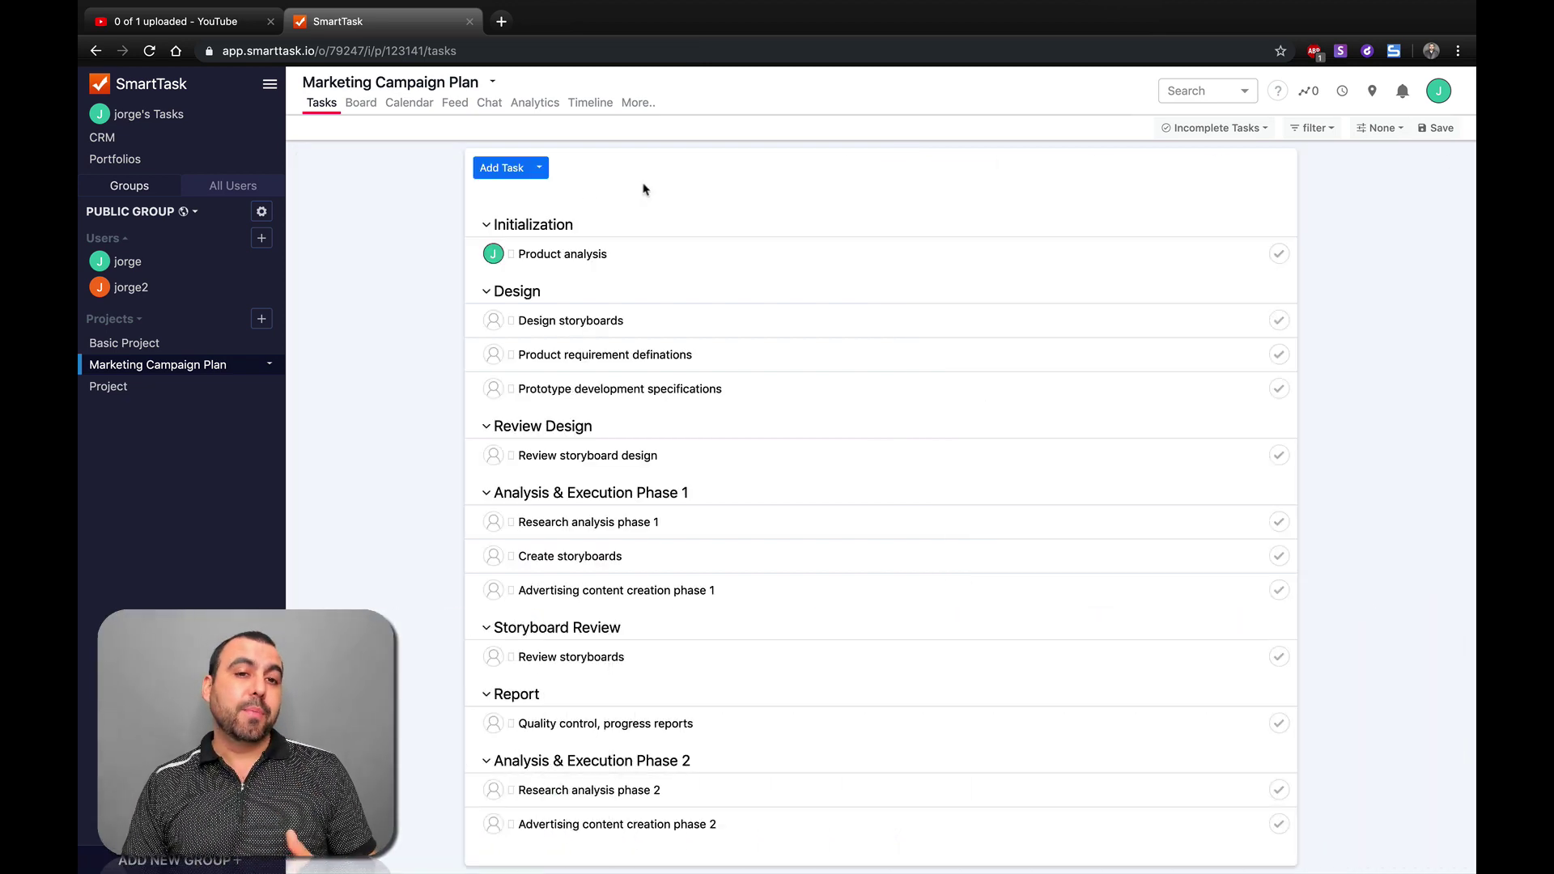
Create the task 'stetup website for client' with the description 'prospecting'
{"action": "left_click", "coordinate": [509, 173]}
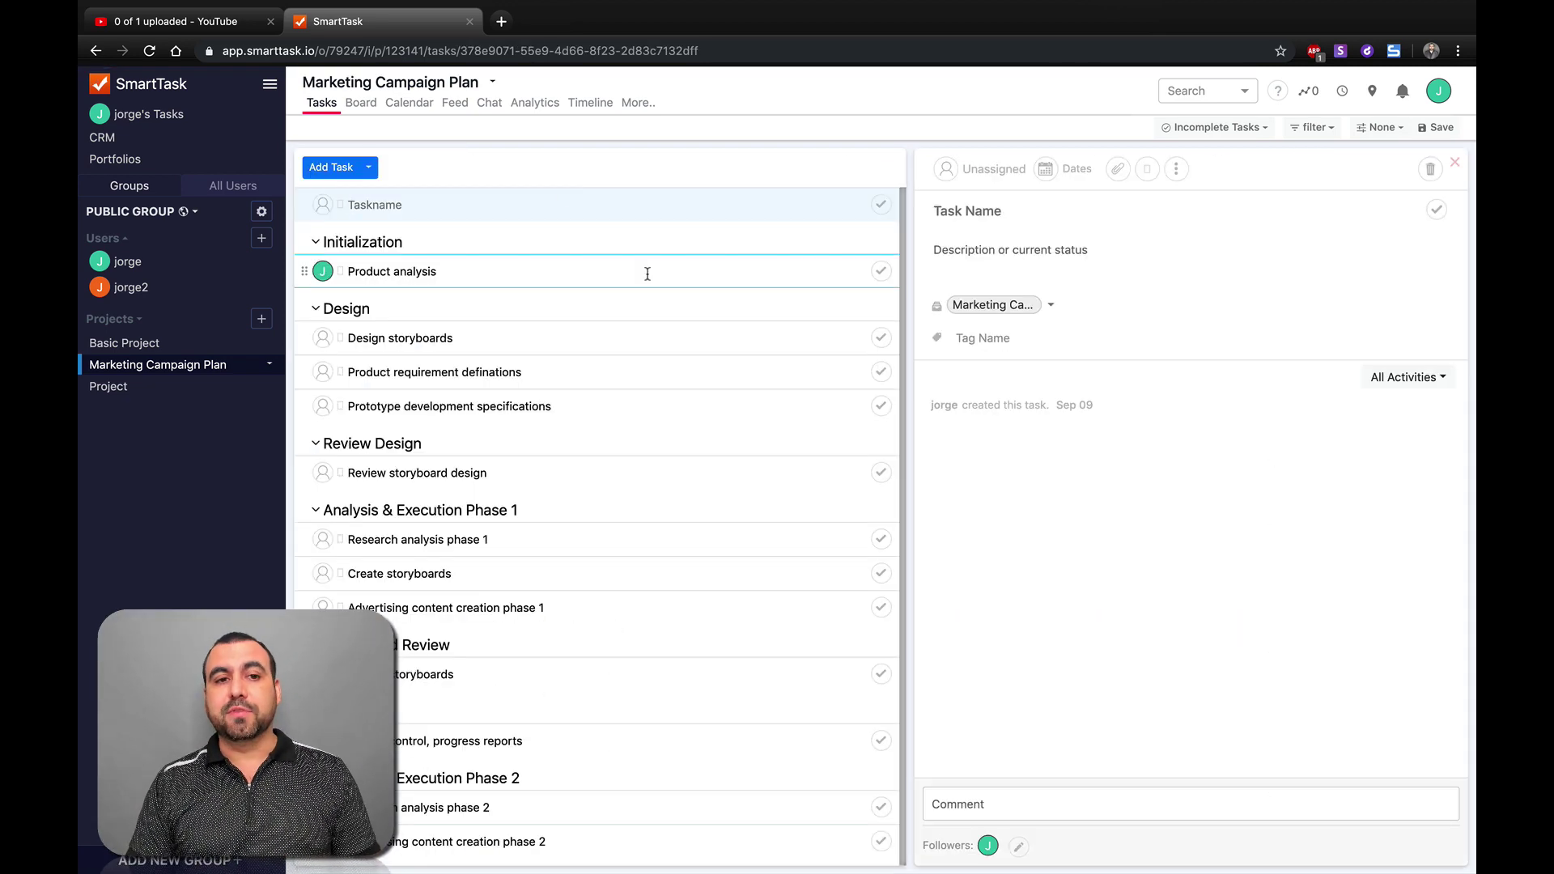
{"action": "left_click", "coordinate": [433, 203]}
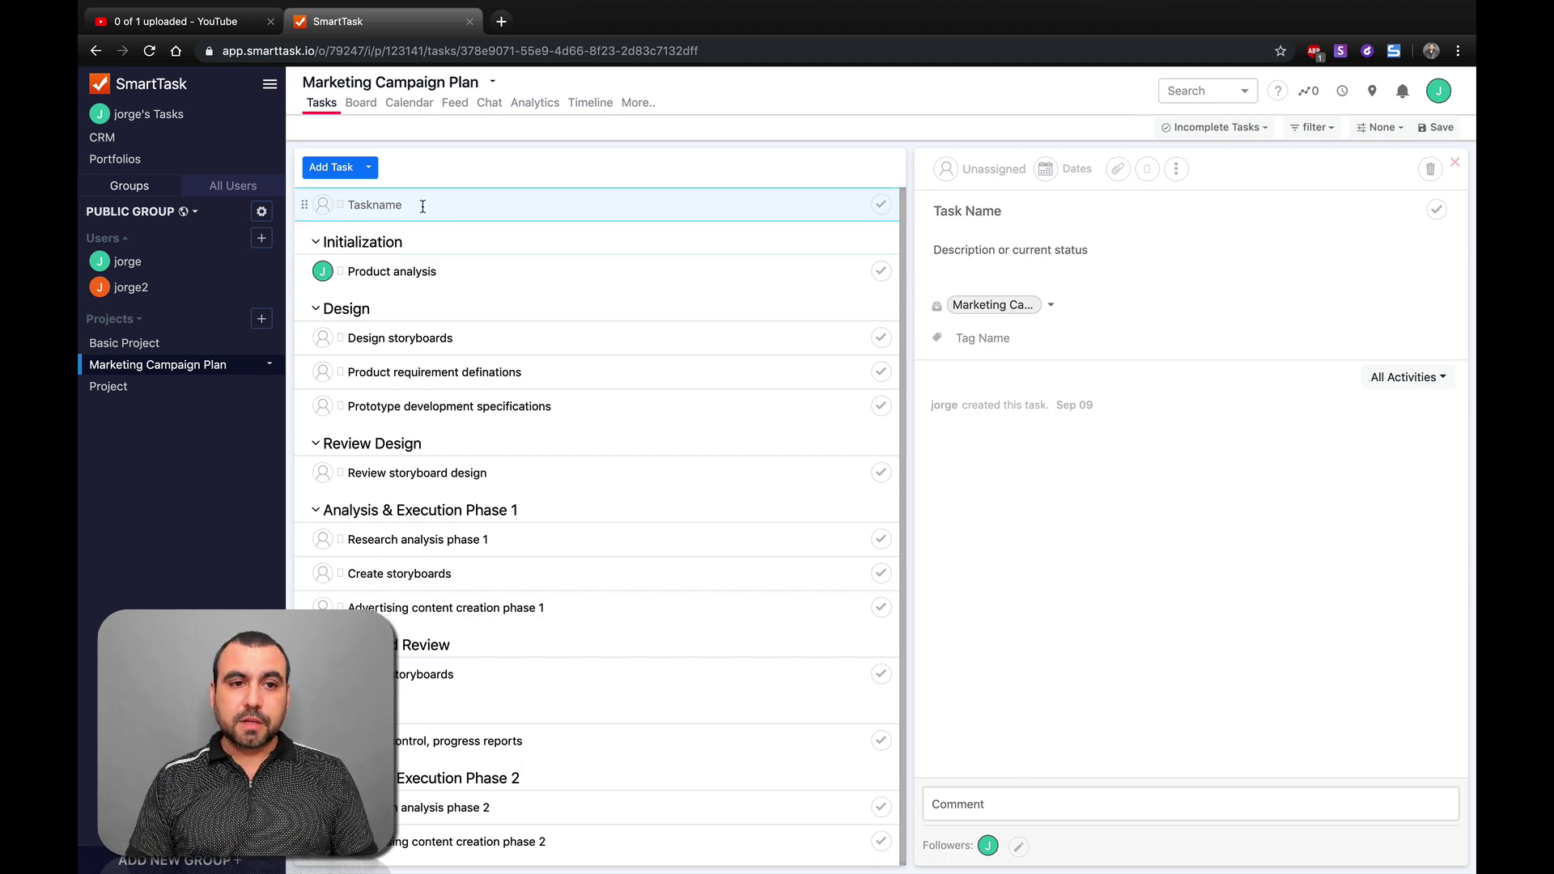
{"action": "type", "text": "st"}
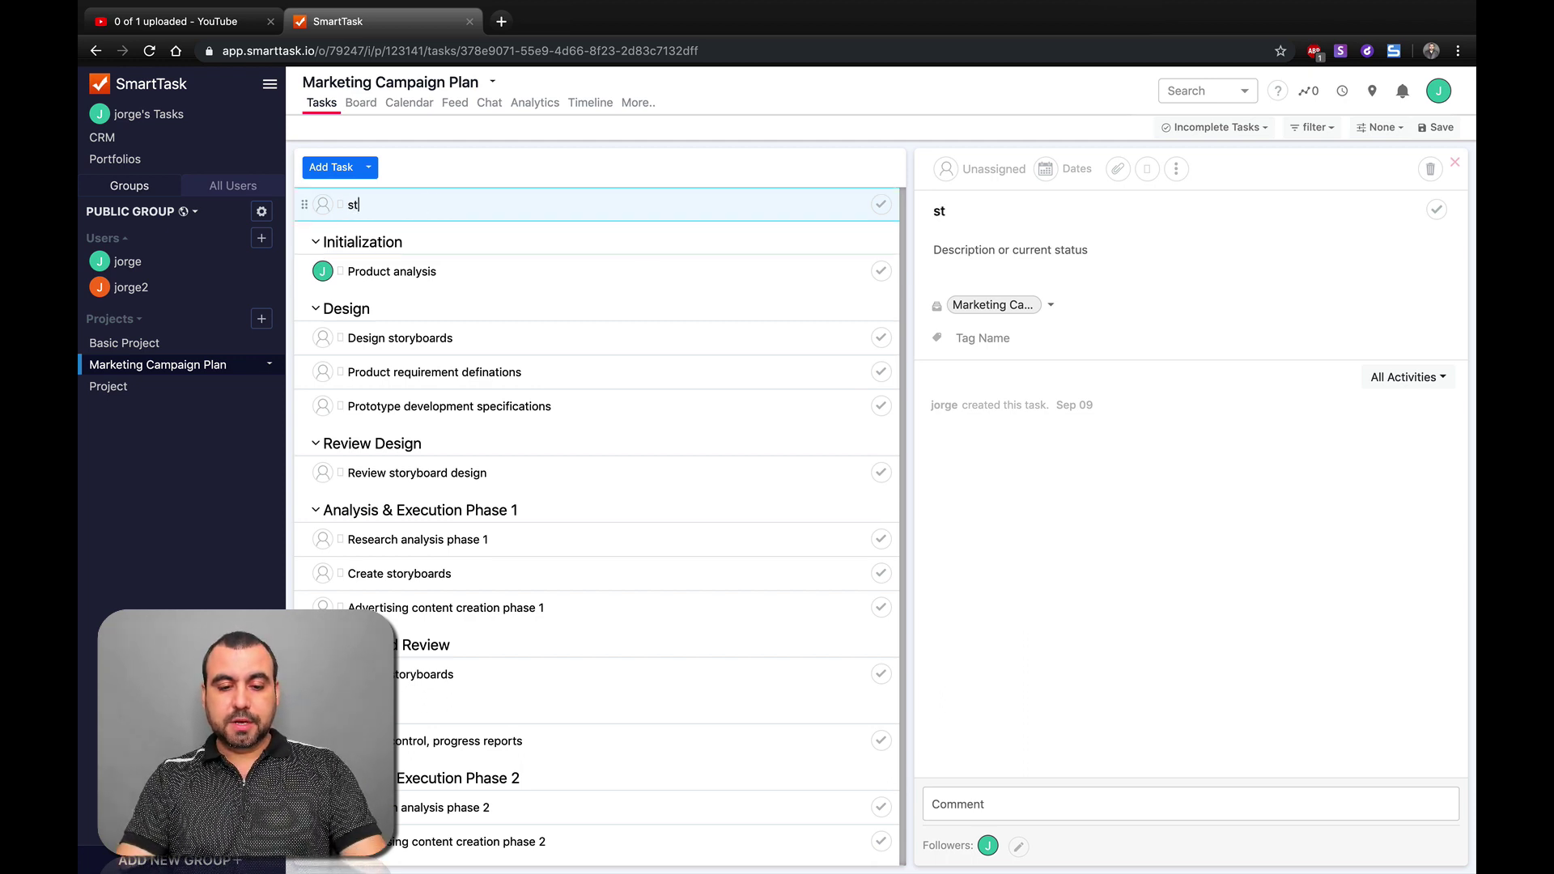
{"action": "type", "text": "etup web"}
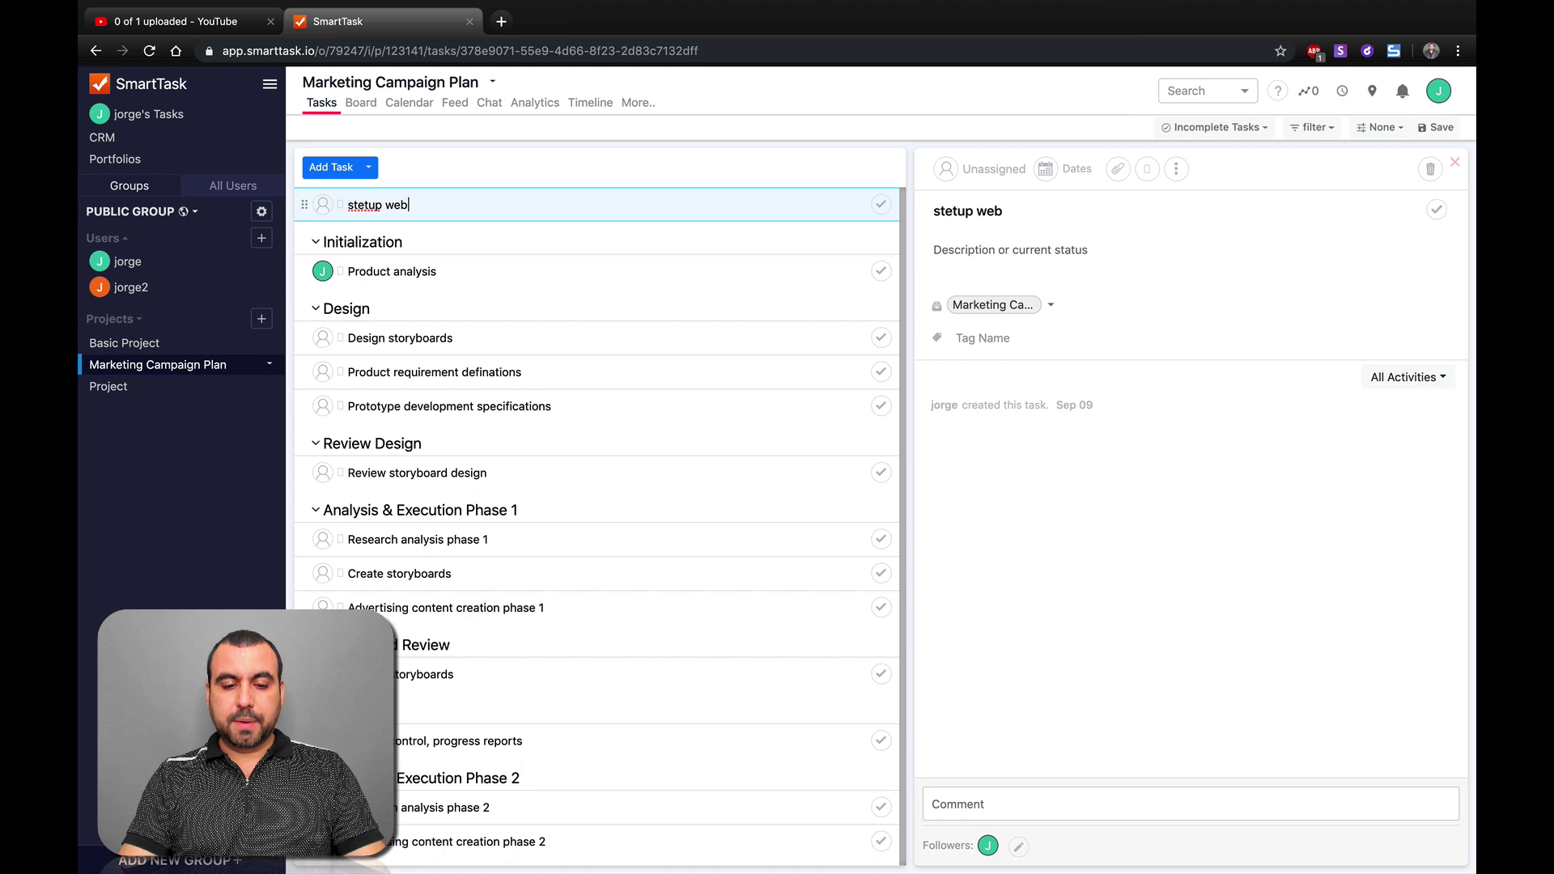
{"action": "type", "text": "site for client"}
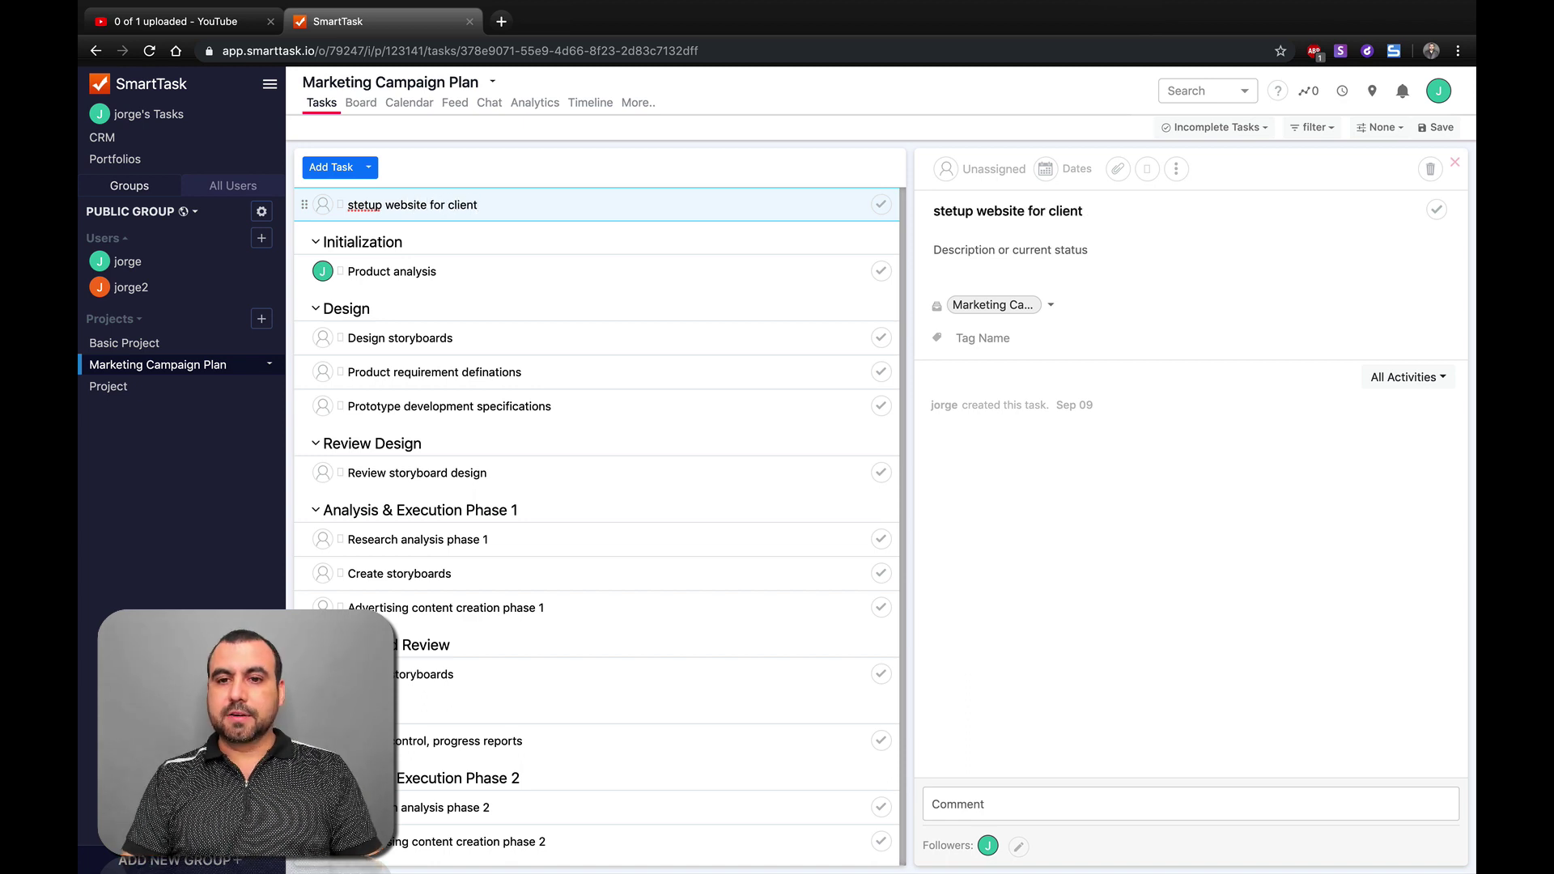
{"action": "left_click", "coordinate": [1008, 250]}
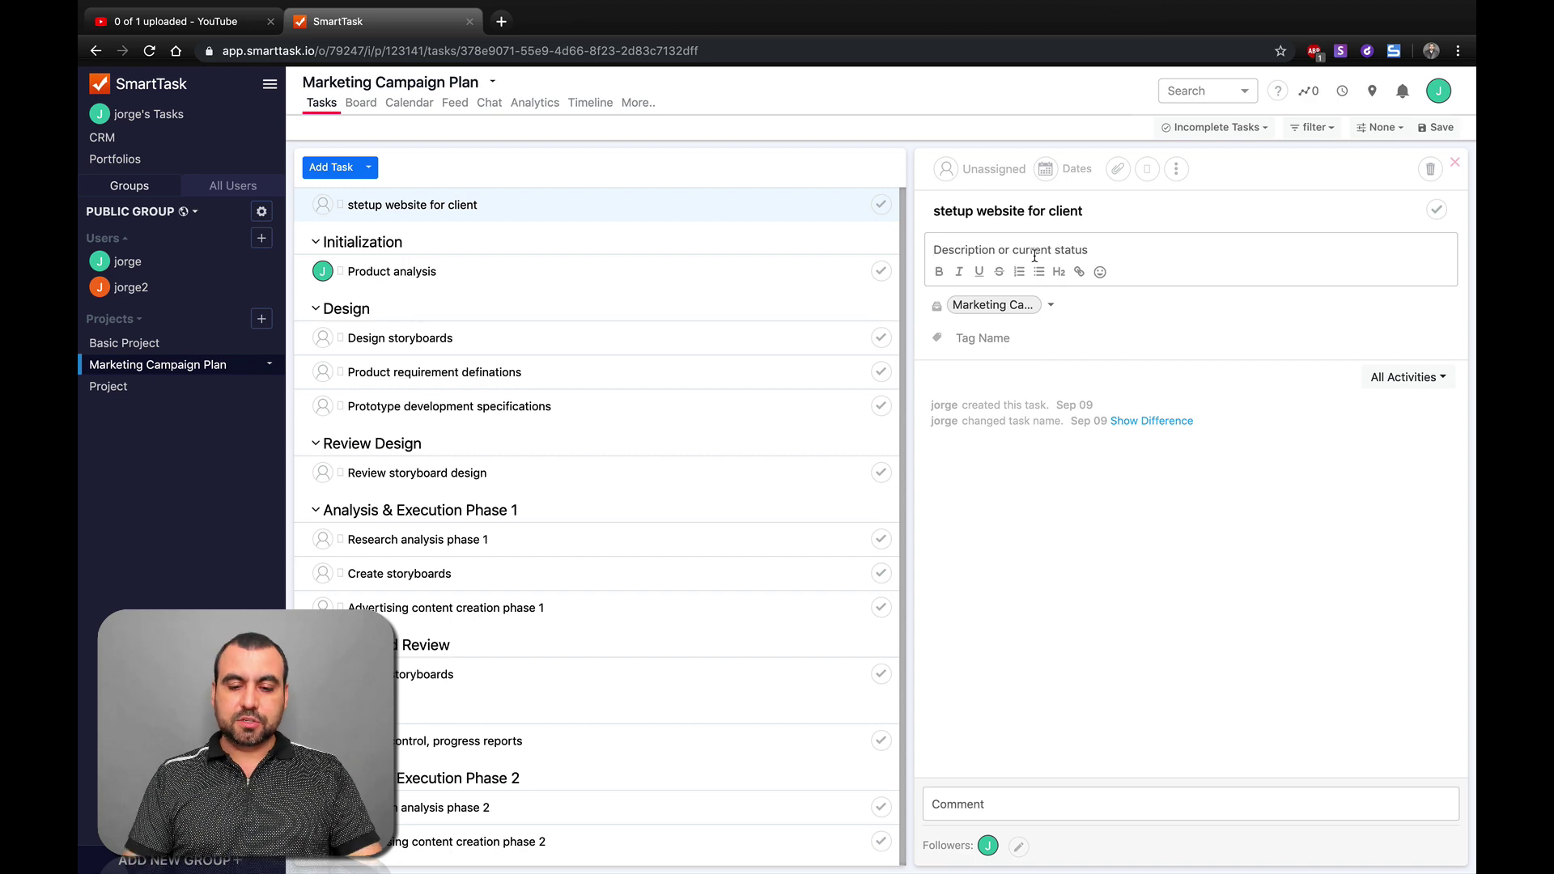
{"action": "type", "text": "pro"}
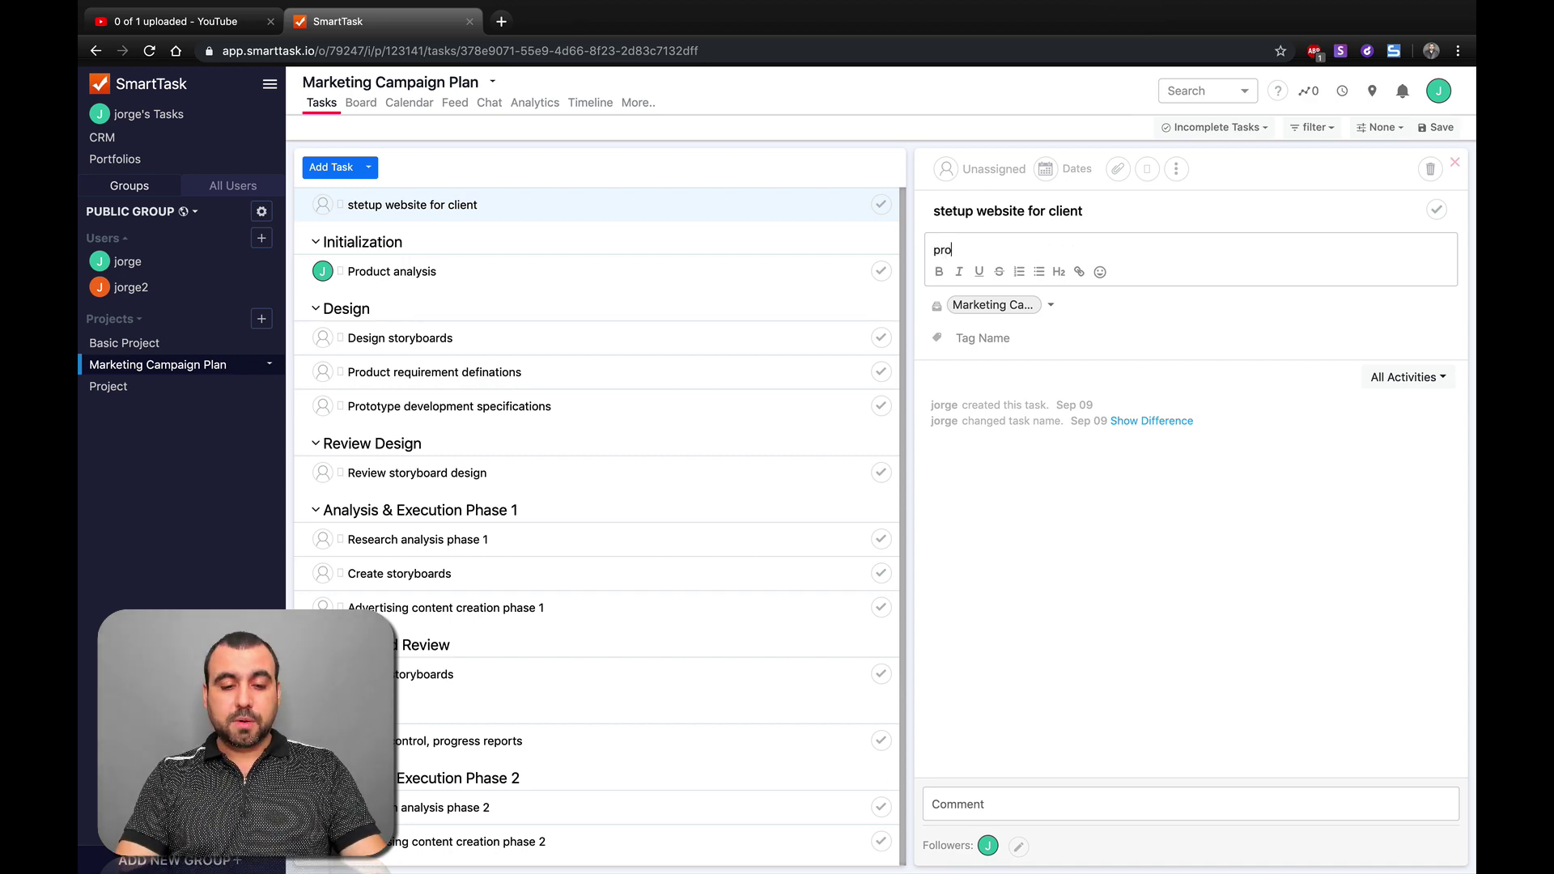
{"action": "type", "text": "specrin"}
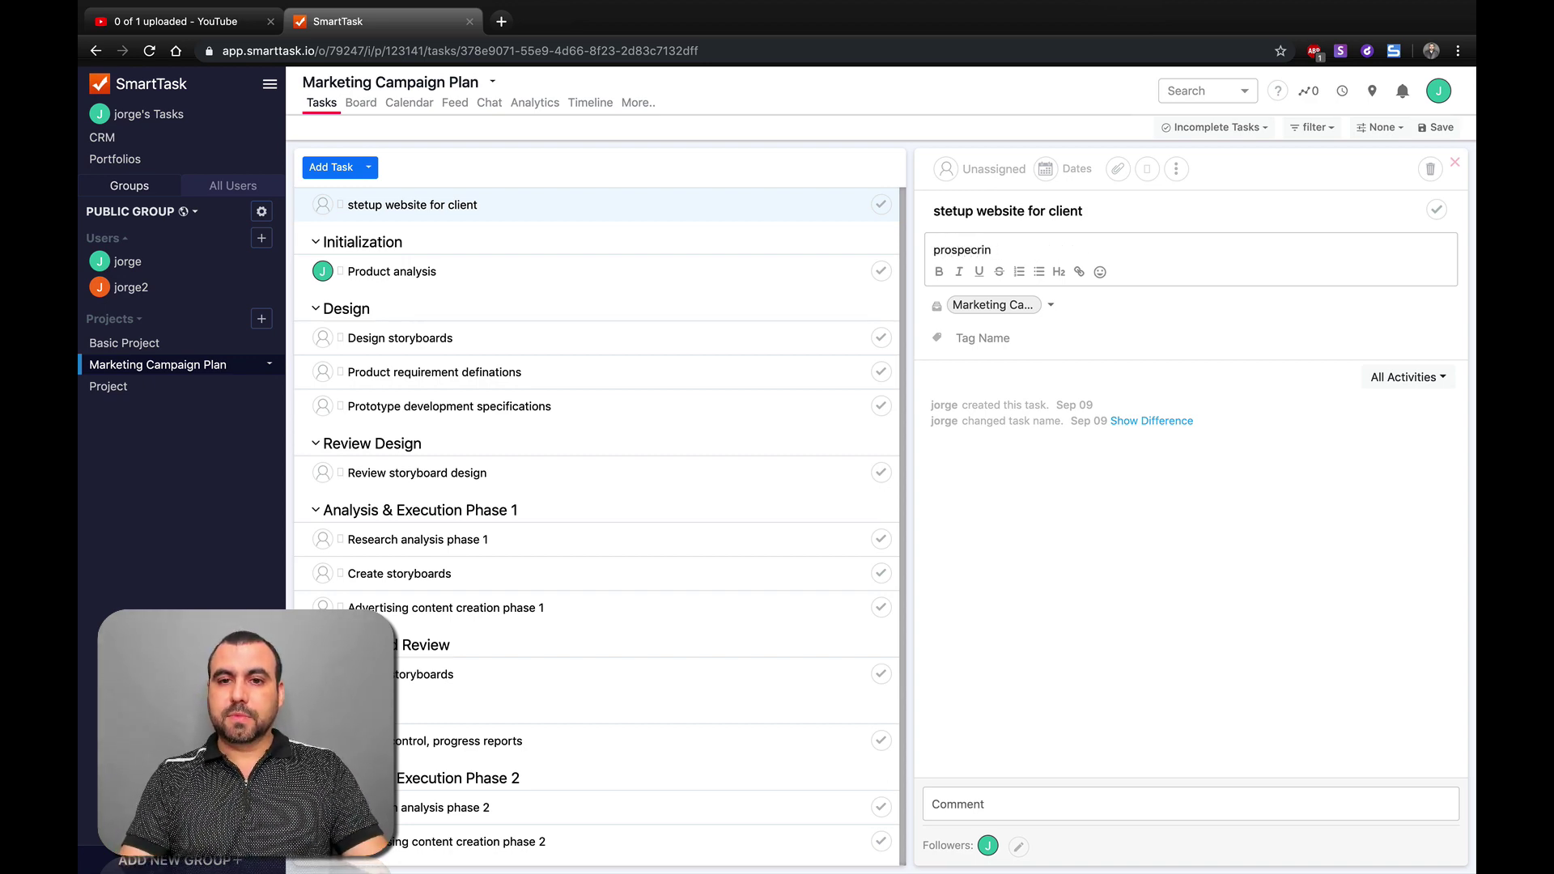
{"action": "type", "text": "gng"}
{"action": "left_click", "coordinate": [1130, 344]}
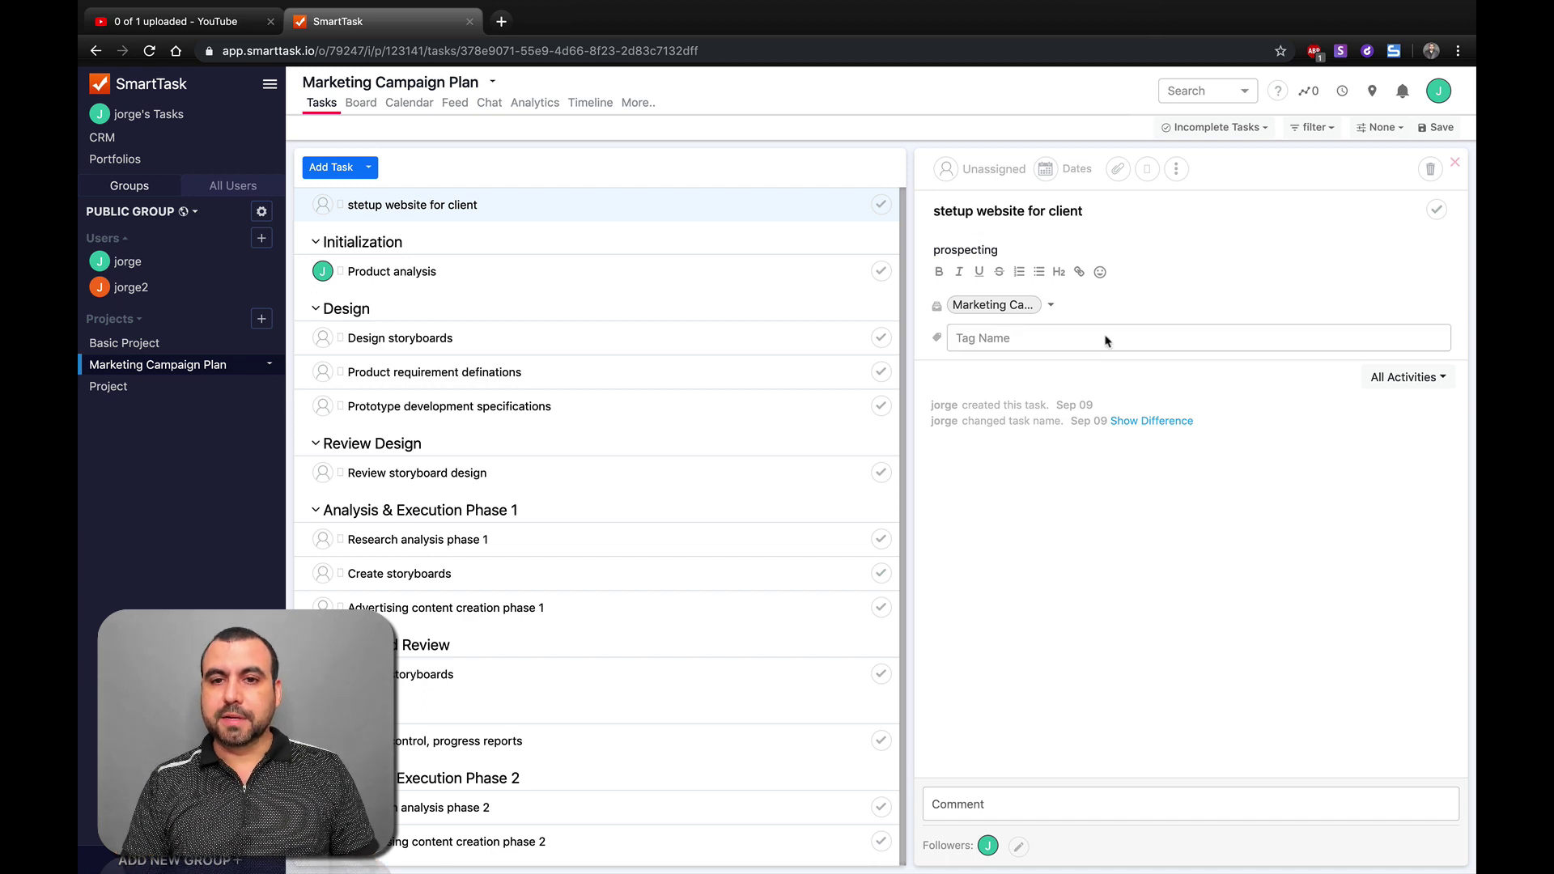
{"action": "left_click", "coordinate": [1051, 305]}
{"action": "left_click", "coordinate": [1003, 340]}
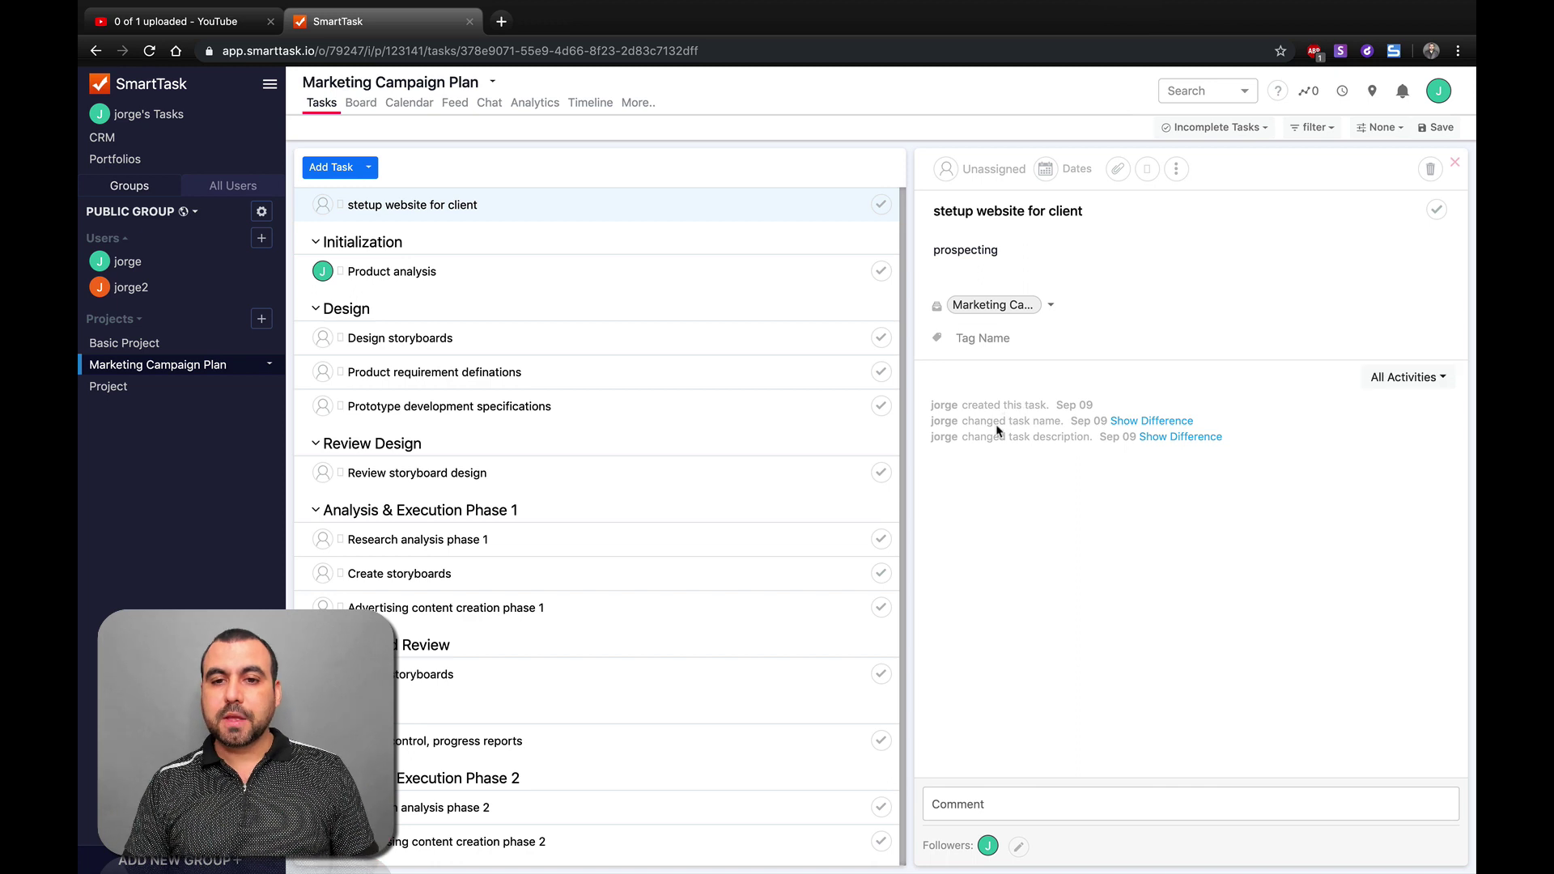
Post the comment 'price $1k' on the stetup website for client task
{"action": "left_click", "coordinate": [1012, 806]}
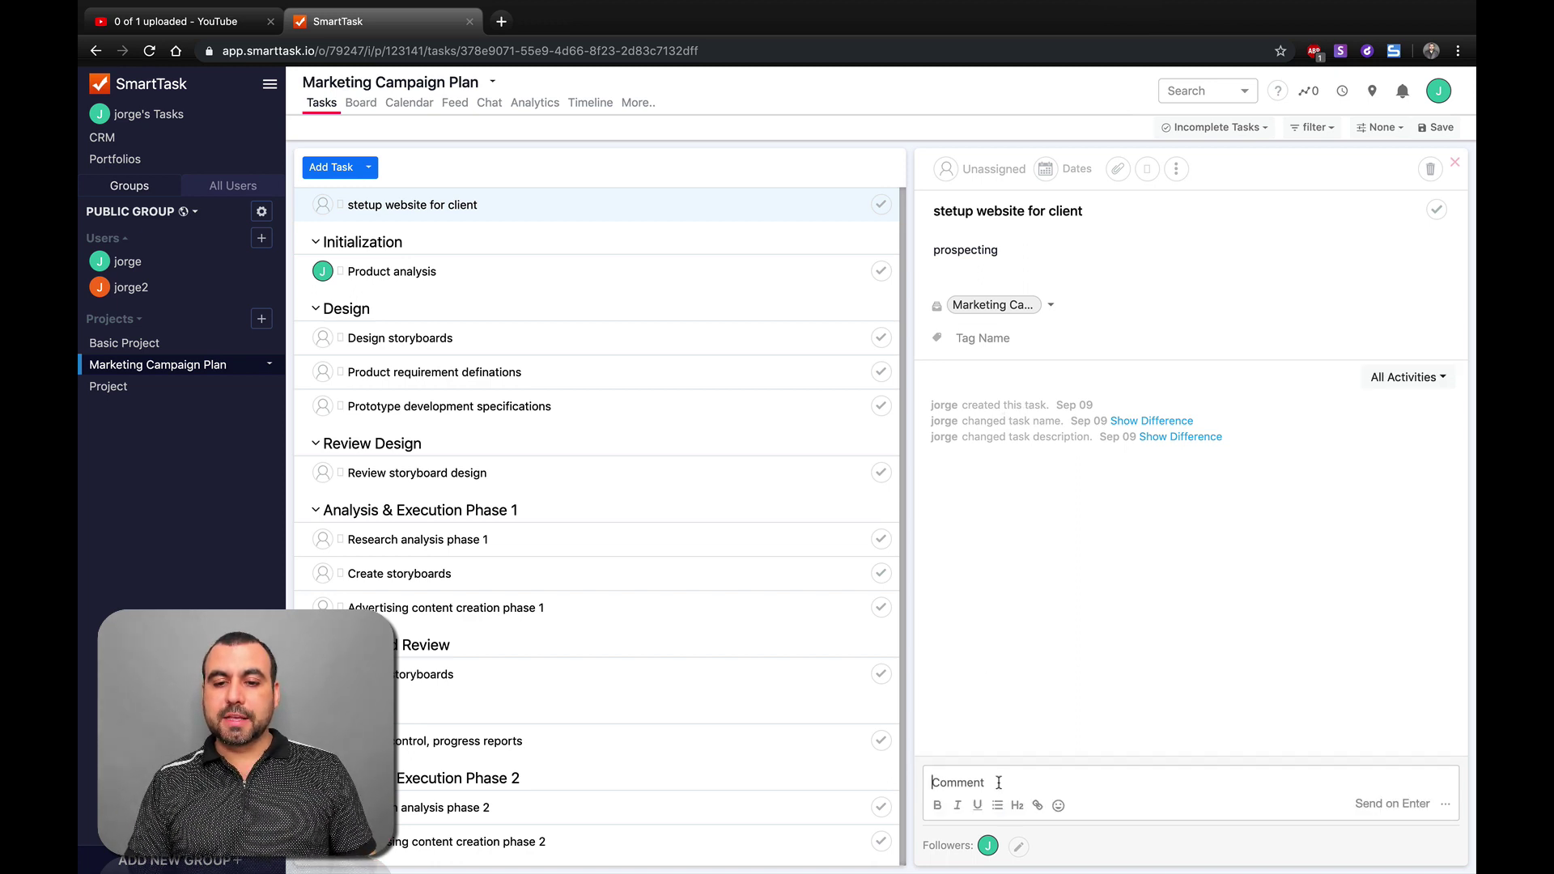
{"action": "type", "text": "price $1k"}
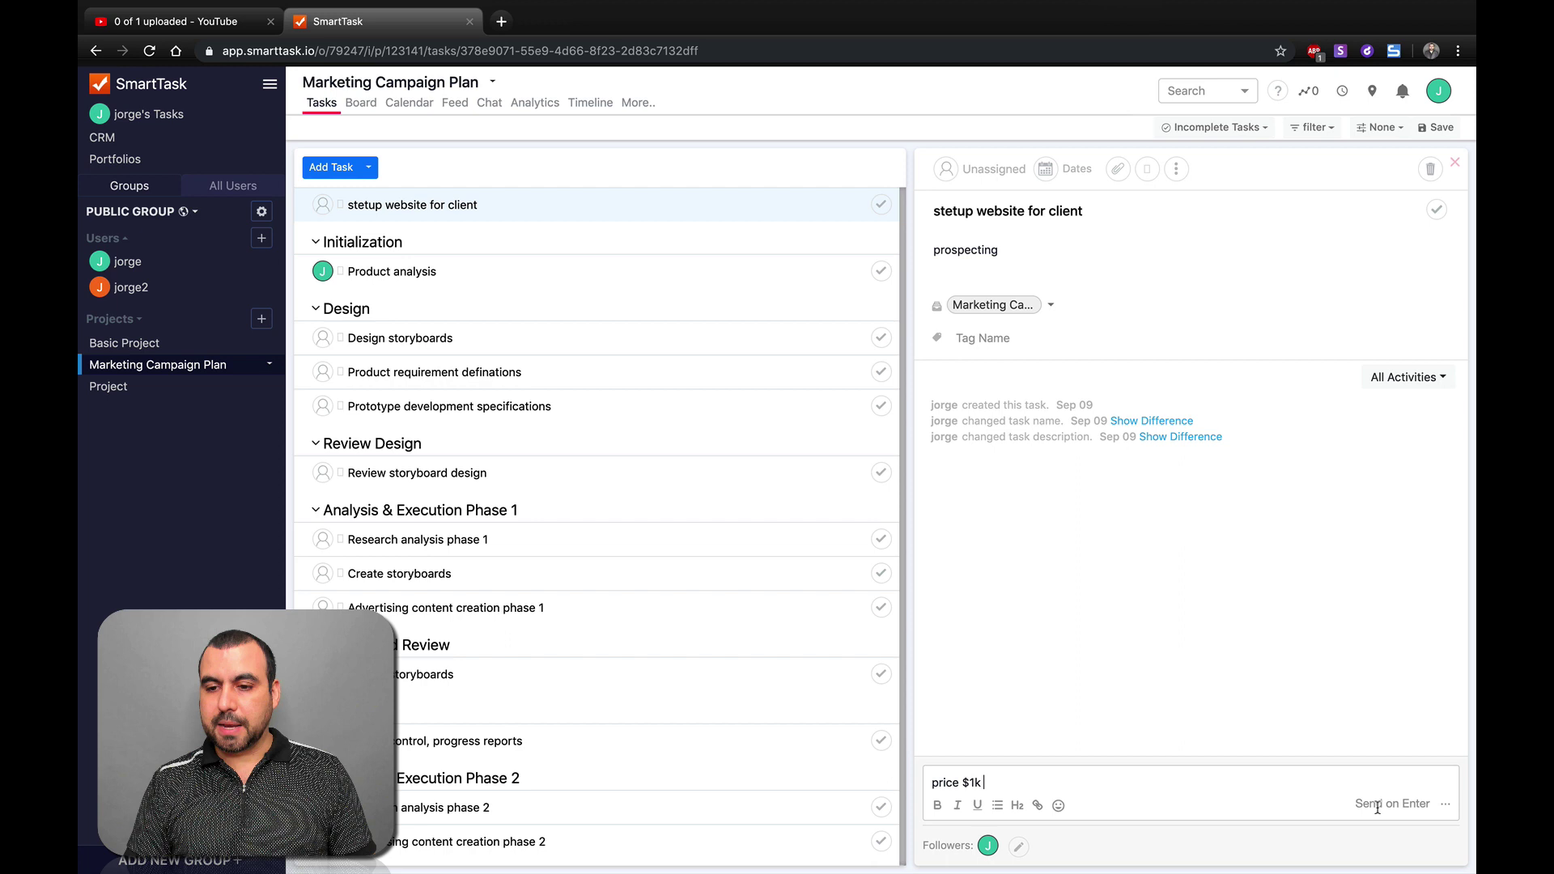
{"action": "key", "text": "Return"}
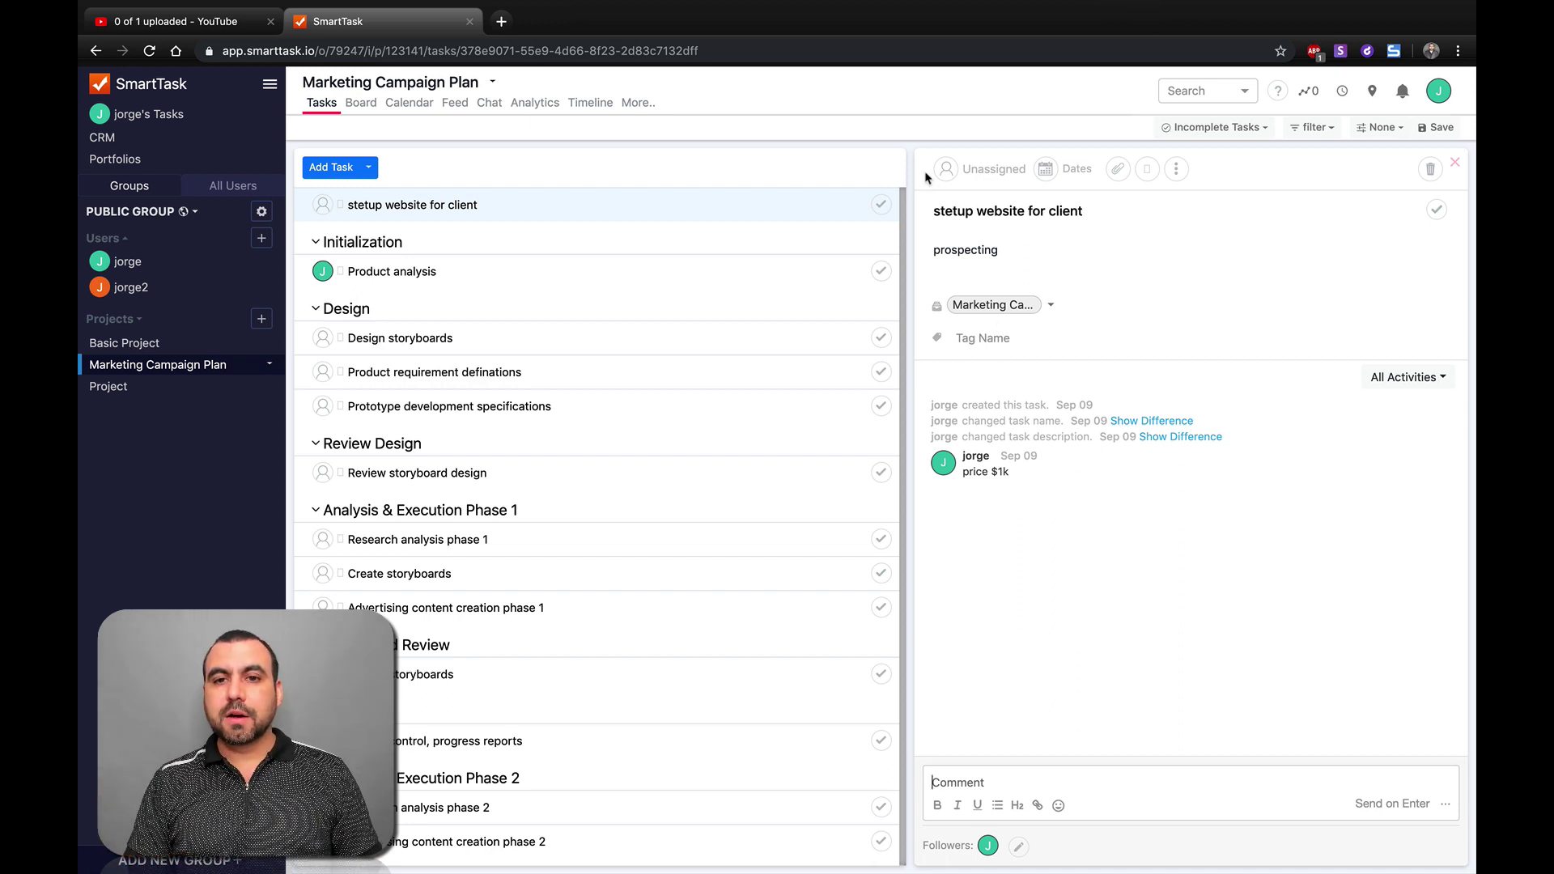
Assign the stetup website for client task to the second user, adding them as follower
{"action": "left_click", "coordinate": [987, 168]}
{"action": "left_click", "coordinate": [993, 220]}
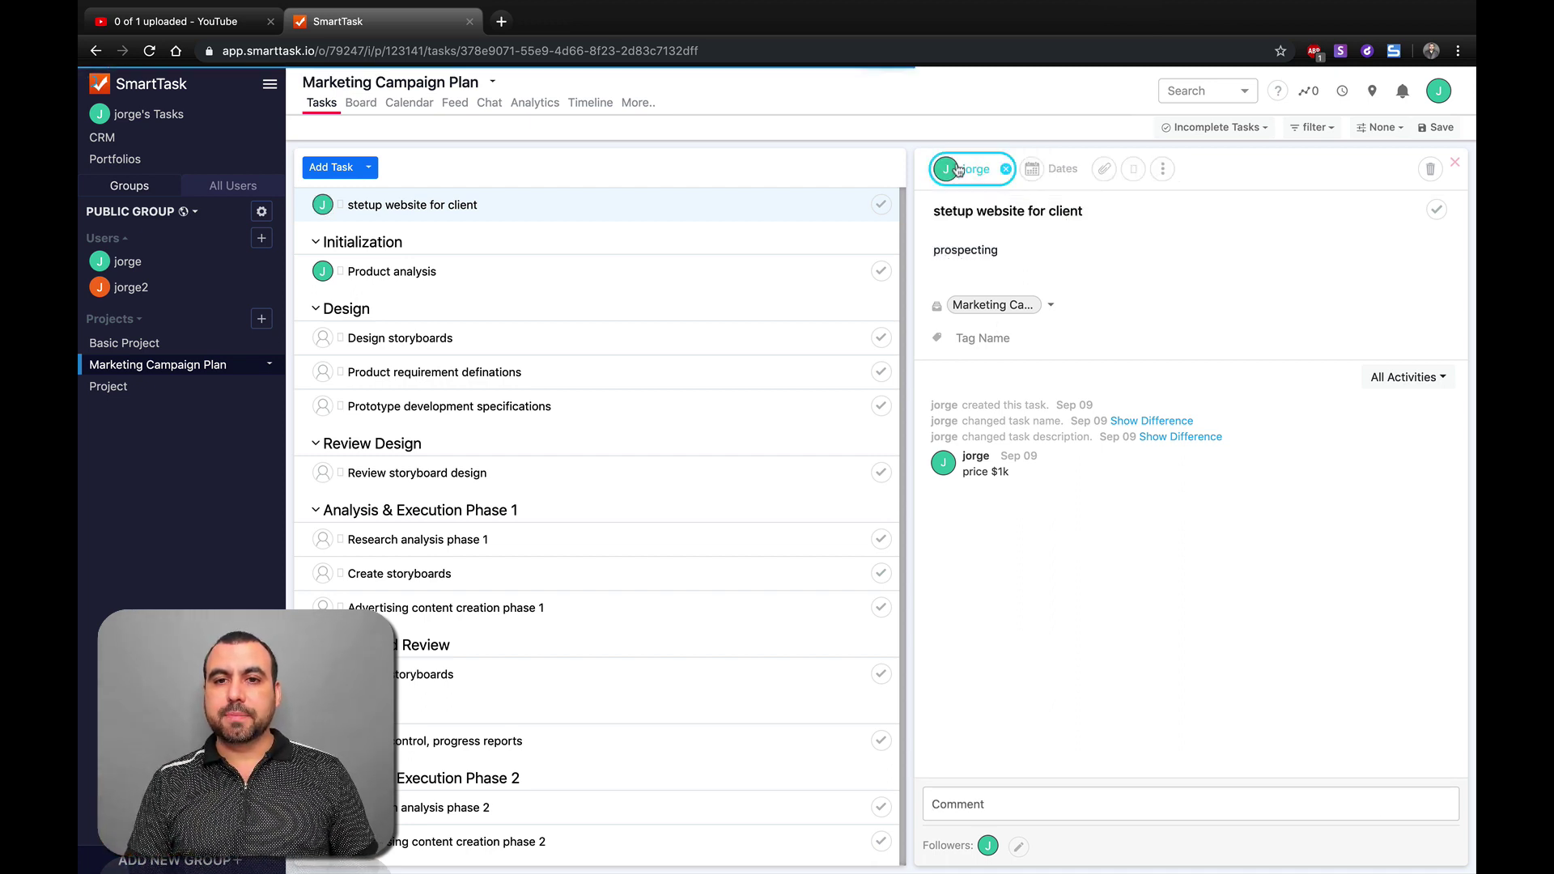
{"action": "left_click", "coordinate": [981, 178]}
{"action": "left_click", "coordinate": [981, 202]}
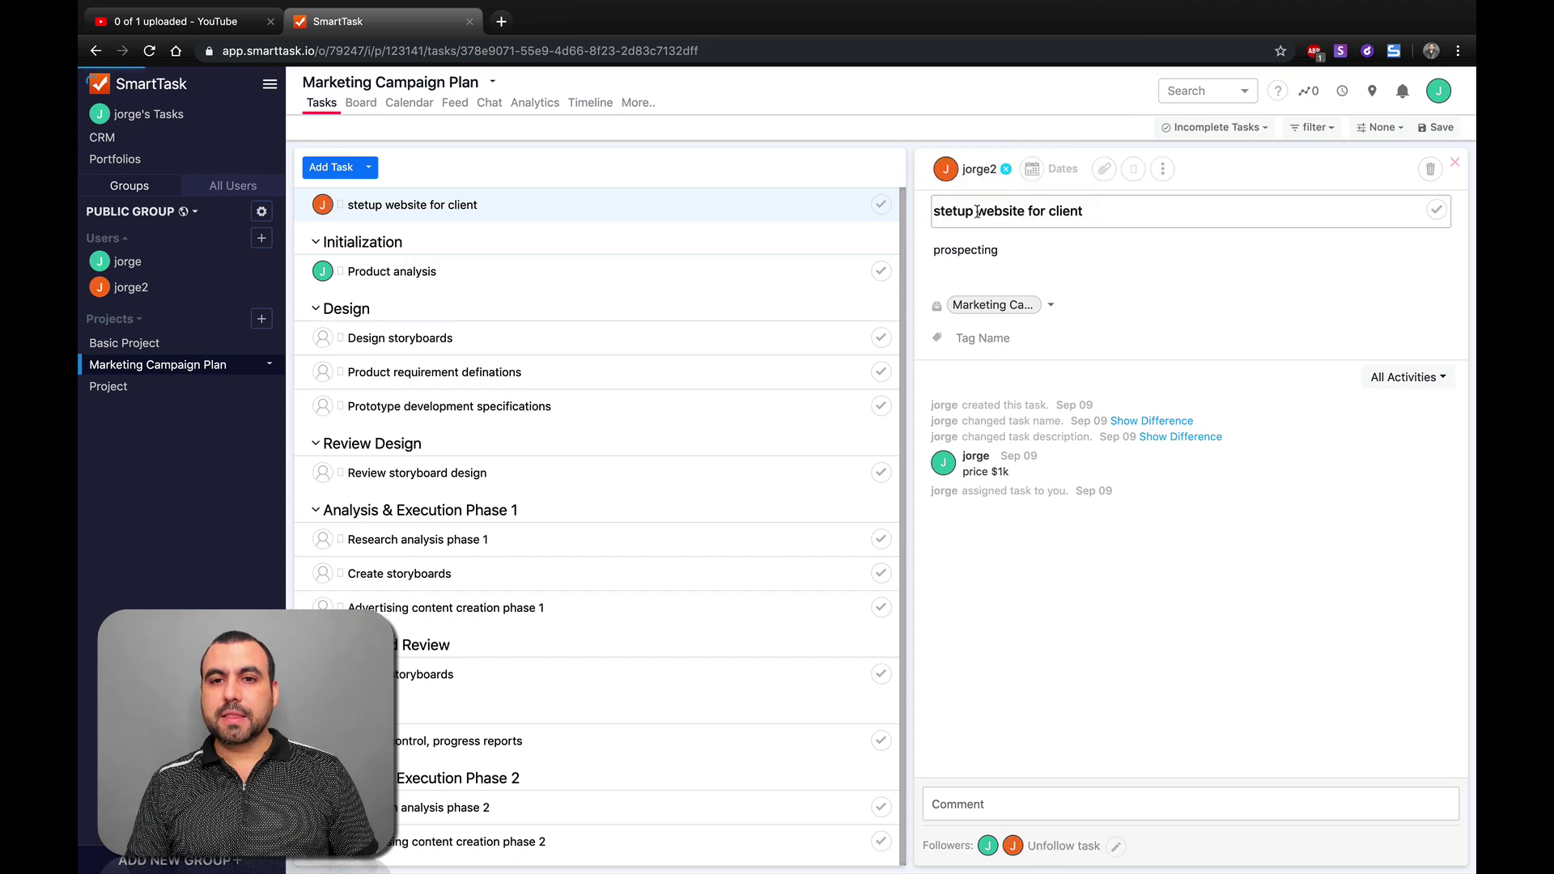
{"action": "left_click", "coordinate": [1044, 173]}
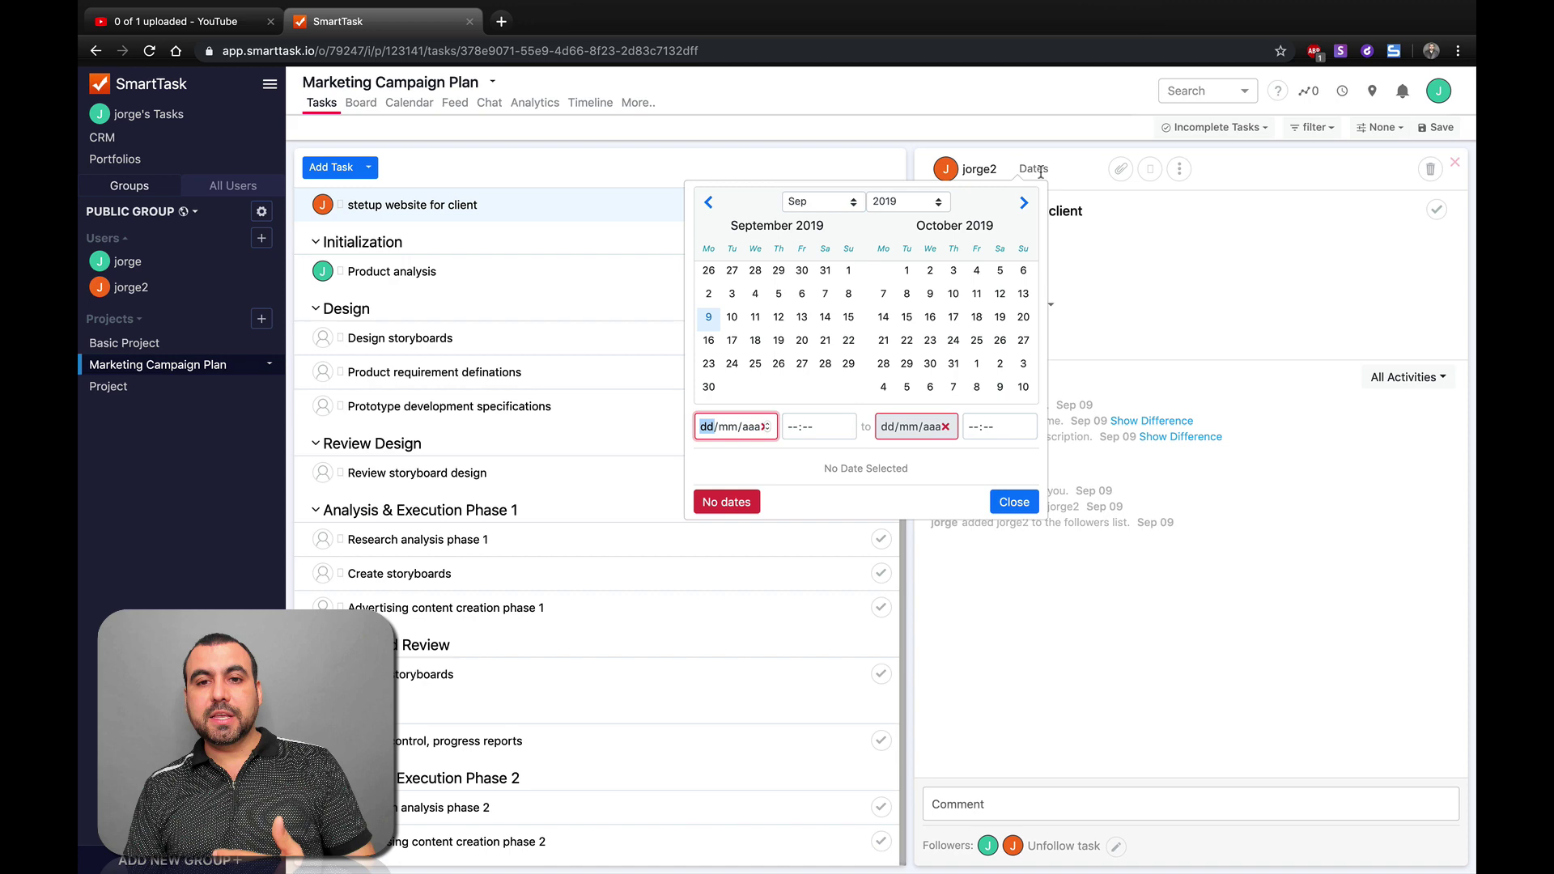
Schedule the task from 11 to 25 September 2019, set to Never Repeat
{"action": "left_click", "coordinate": [759, 327]}
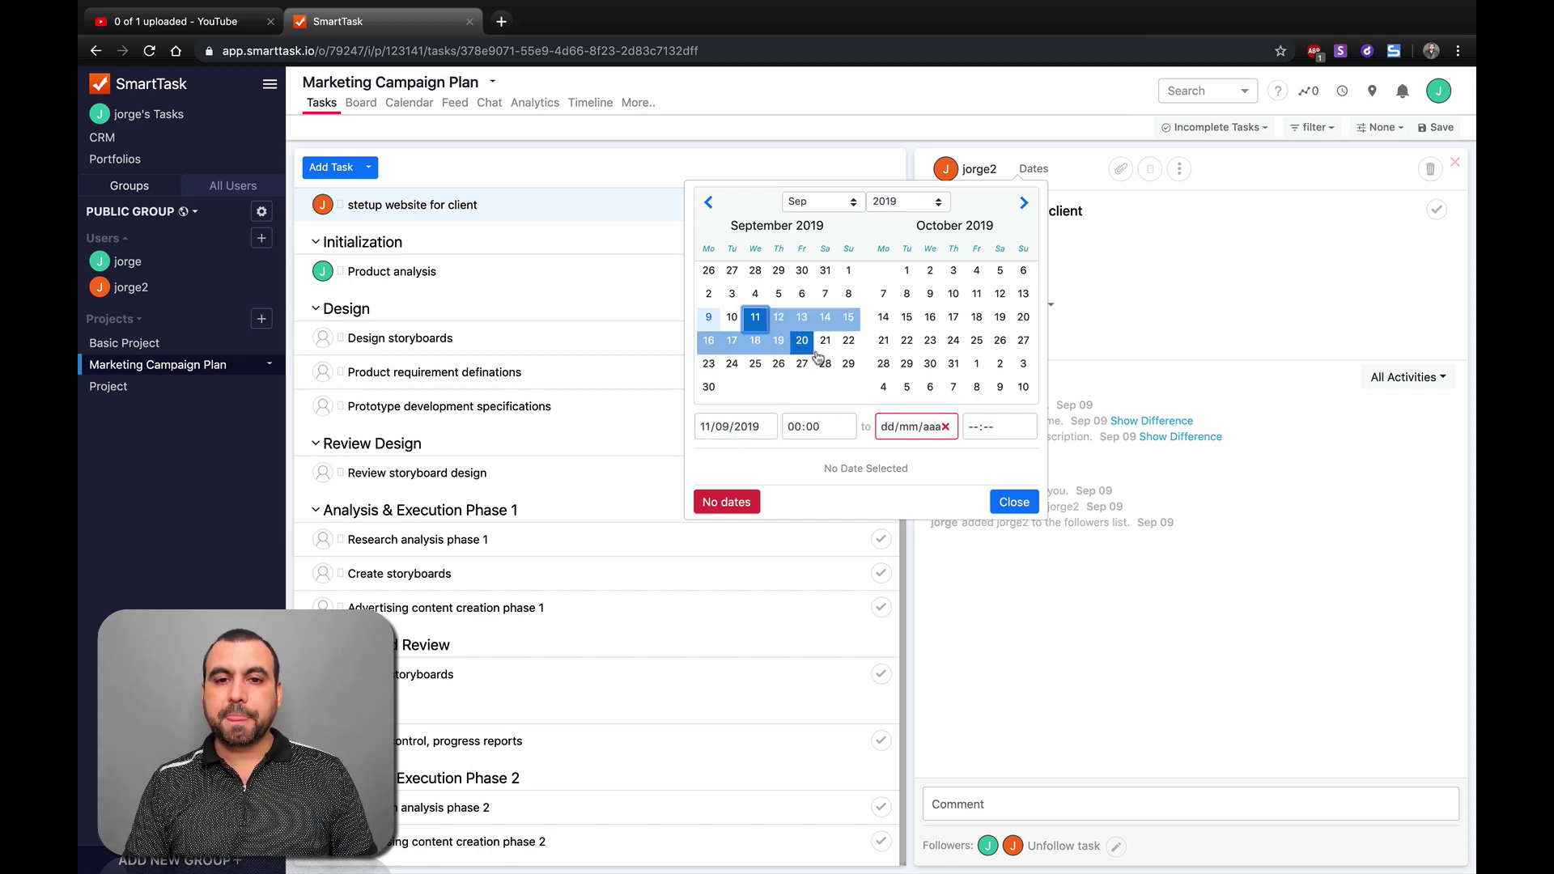
{"action": "left_click", "coordinate": [757, 364]}
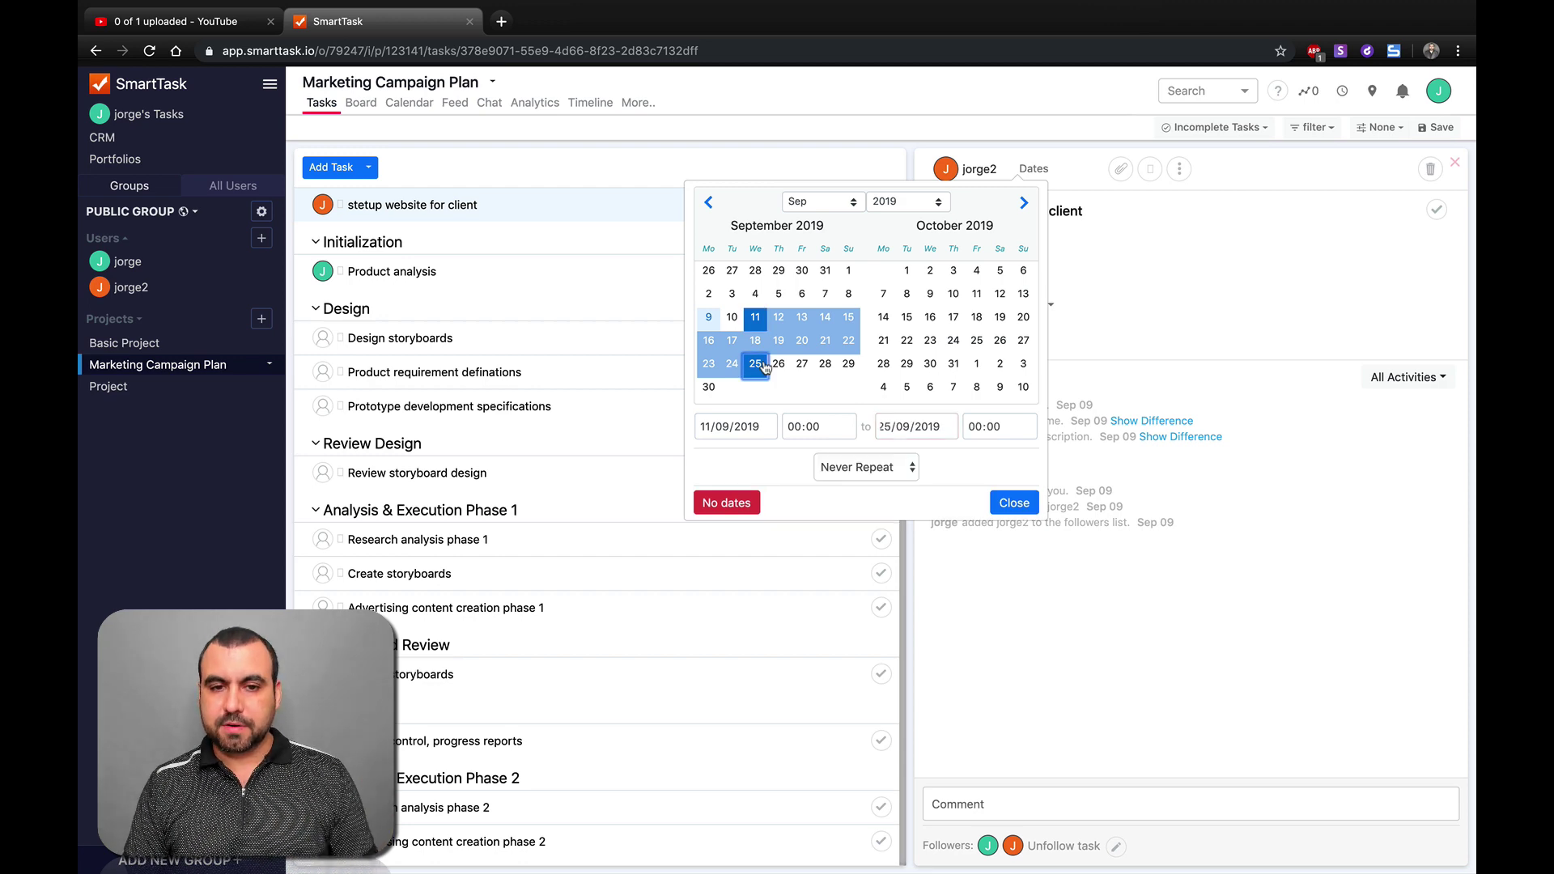
{"action": "left_click", "coordinate": [898, 469]}
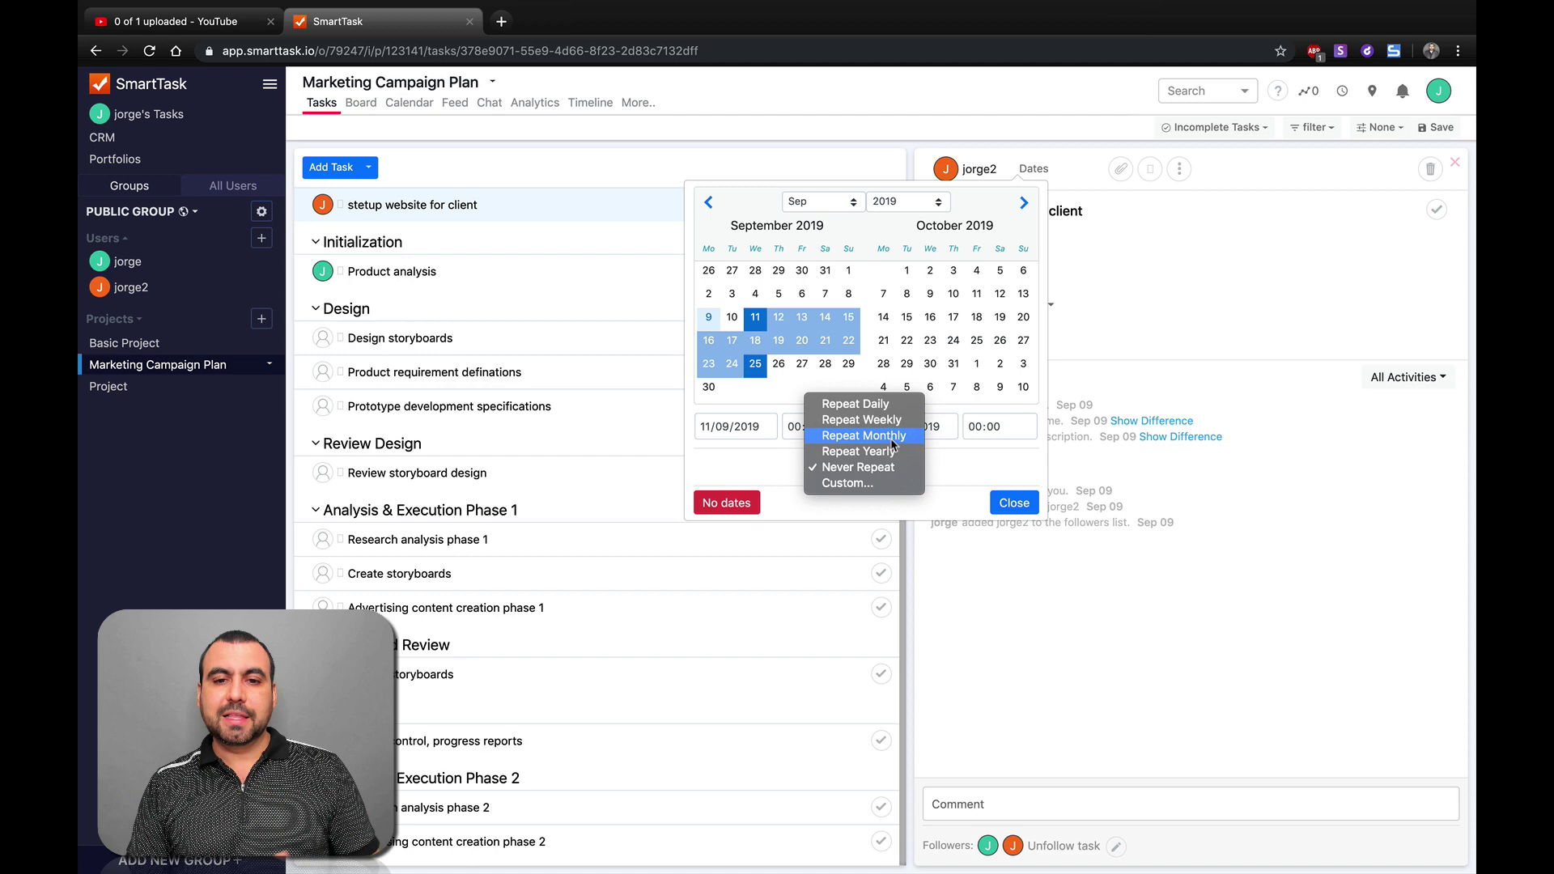
{"action": "left_click", "coordinate": [858, 468]}
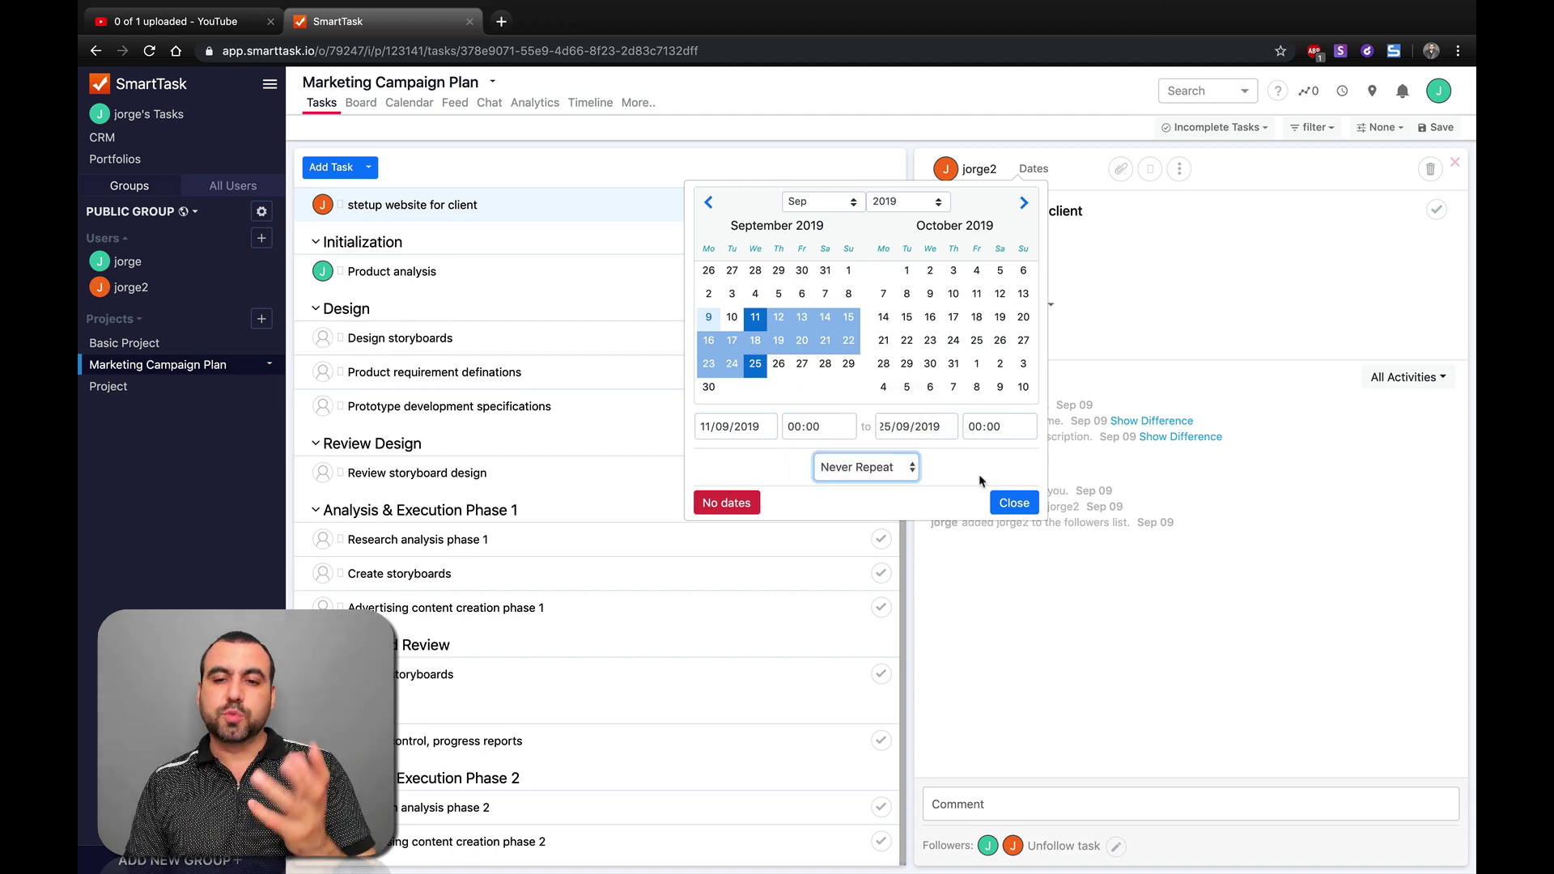
{"action": "left_click", "coordinate": [1014, 502]}
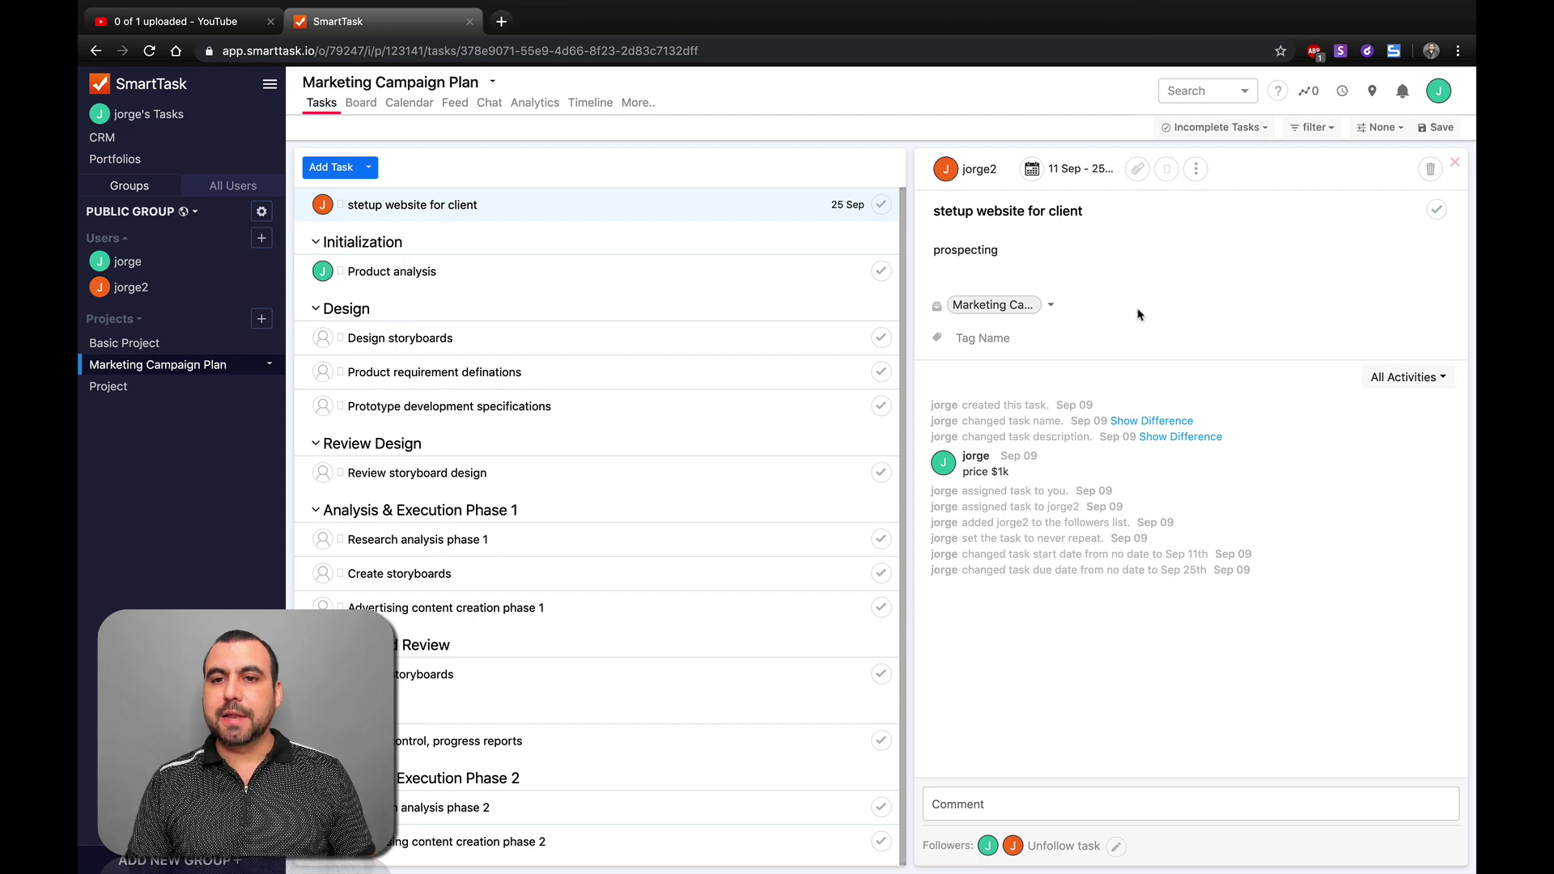
{"action": "left_click", "coordinate": [1139, 170]}
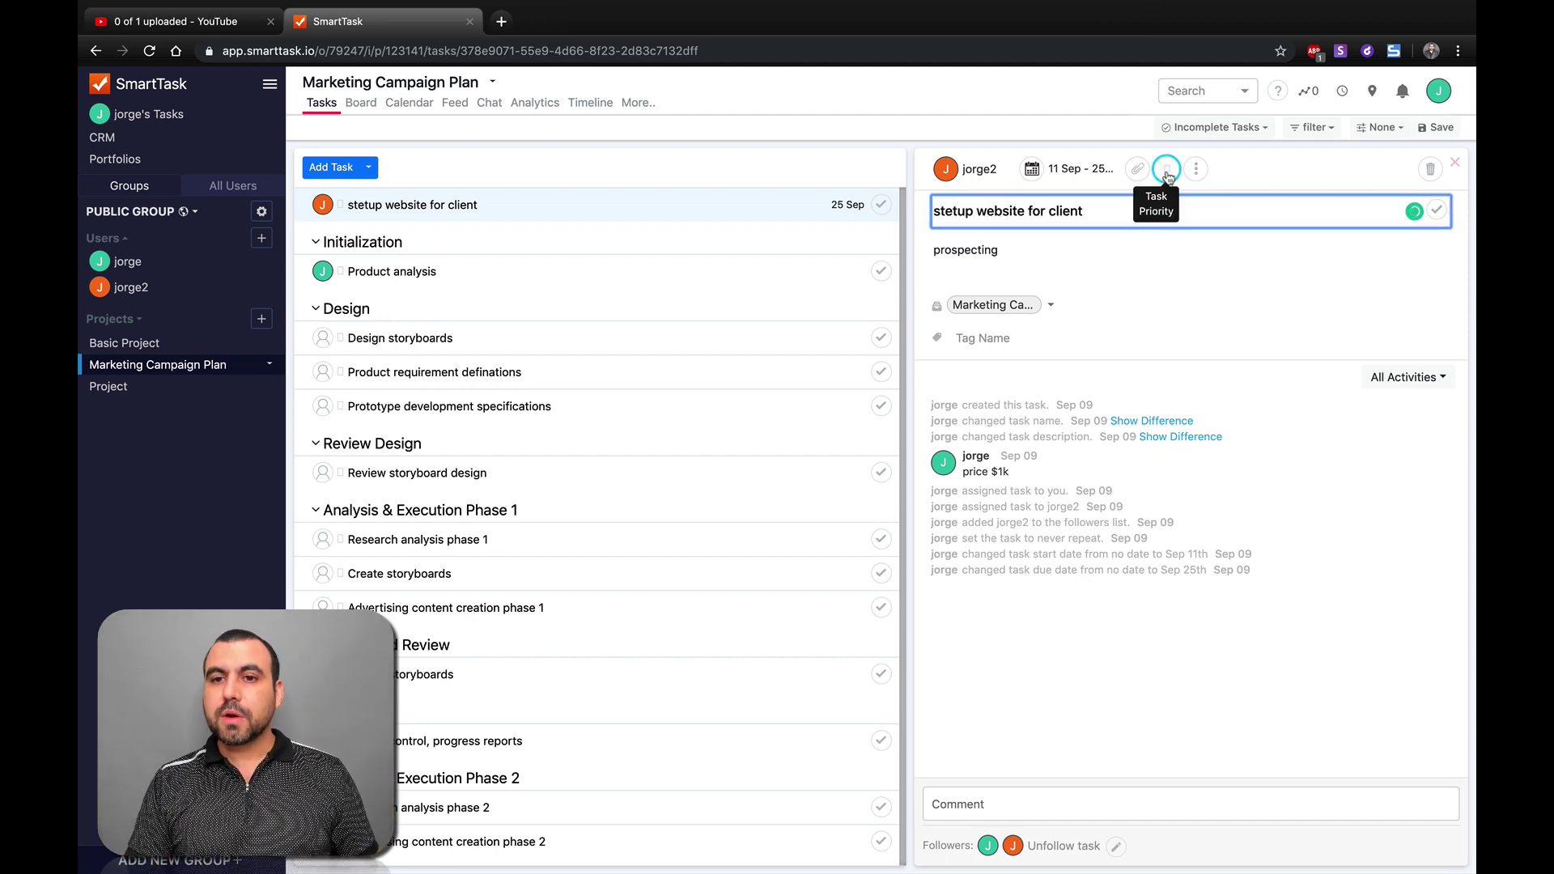
Set the stetup website for client task to Medium Priority
{"action": "left_click", "coordinate": [1168, 171]}
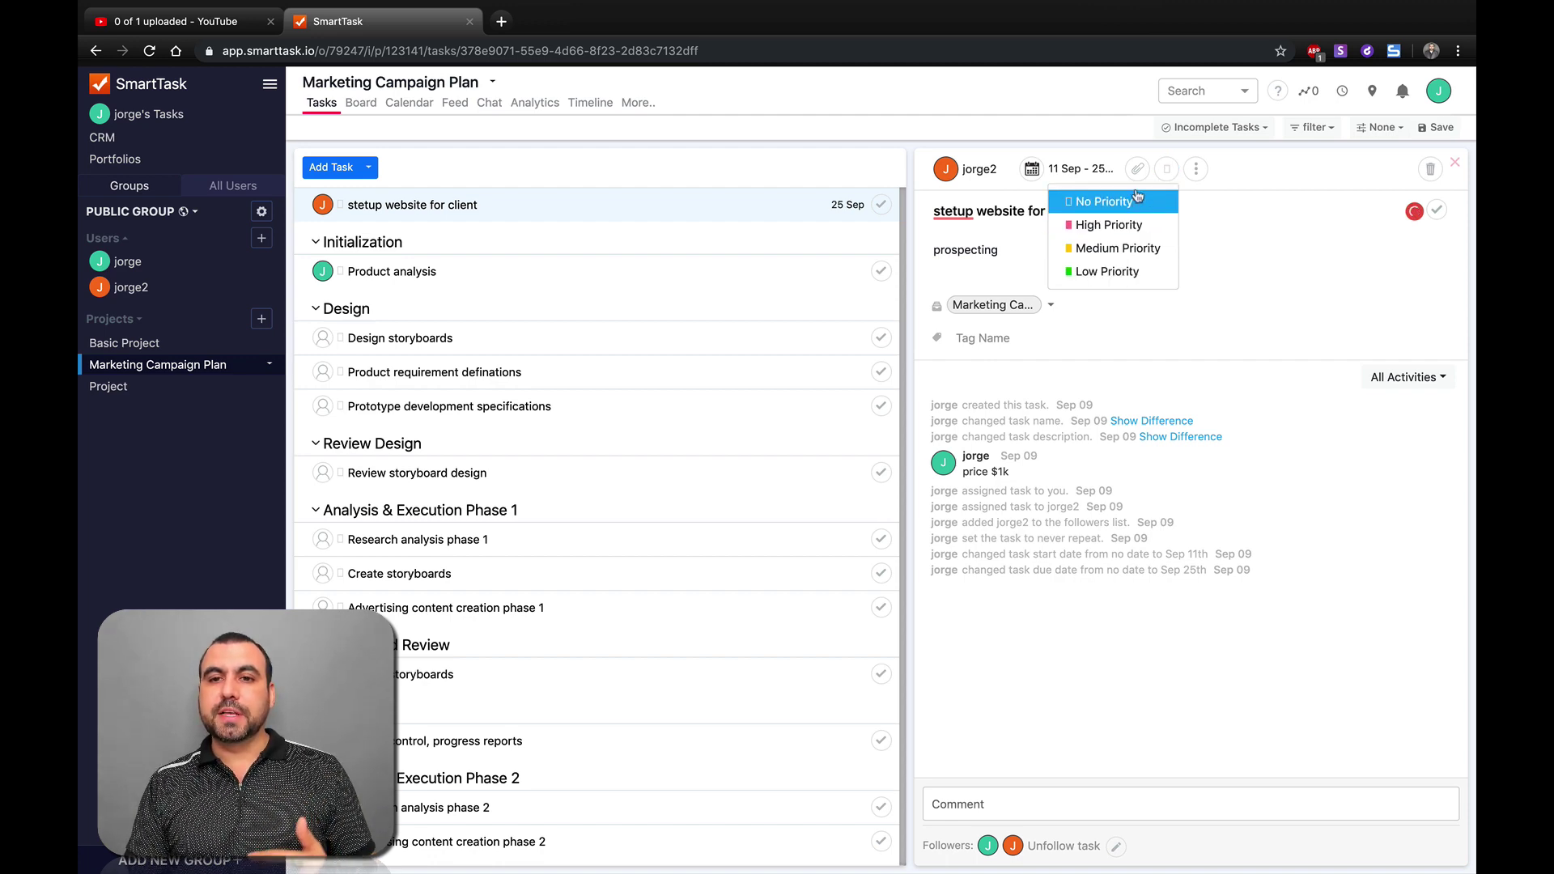
{"action": "left_click", "coordinate": [1129, 250]}
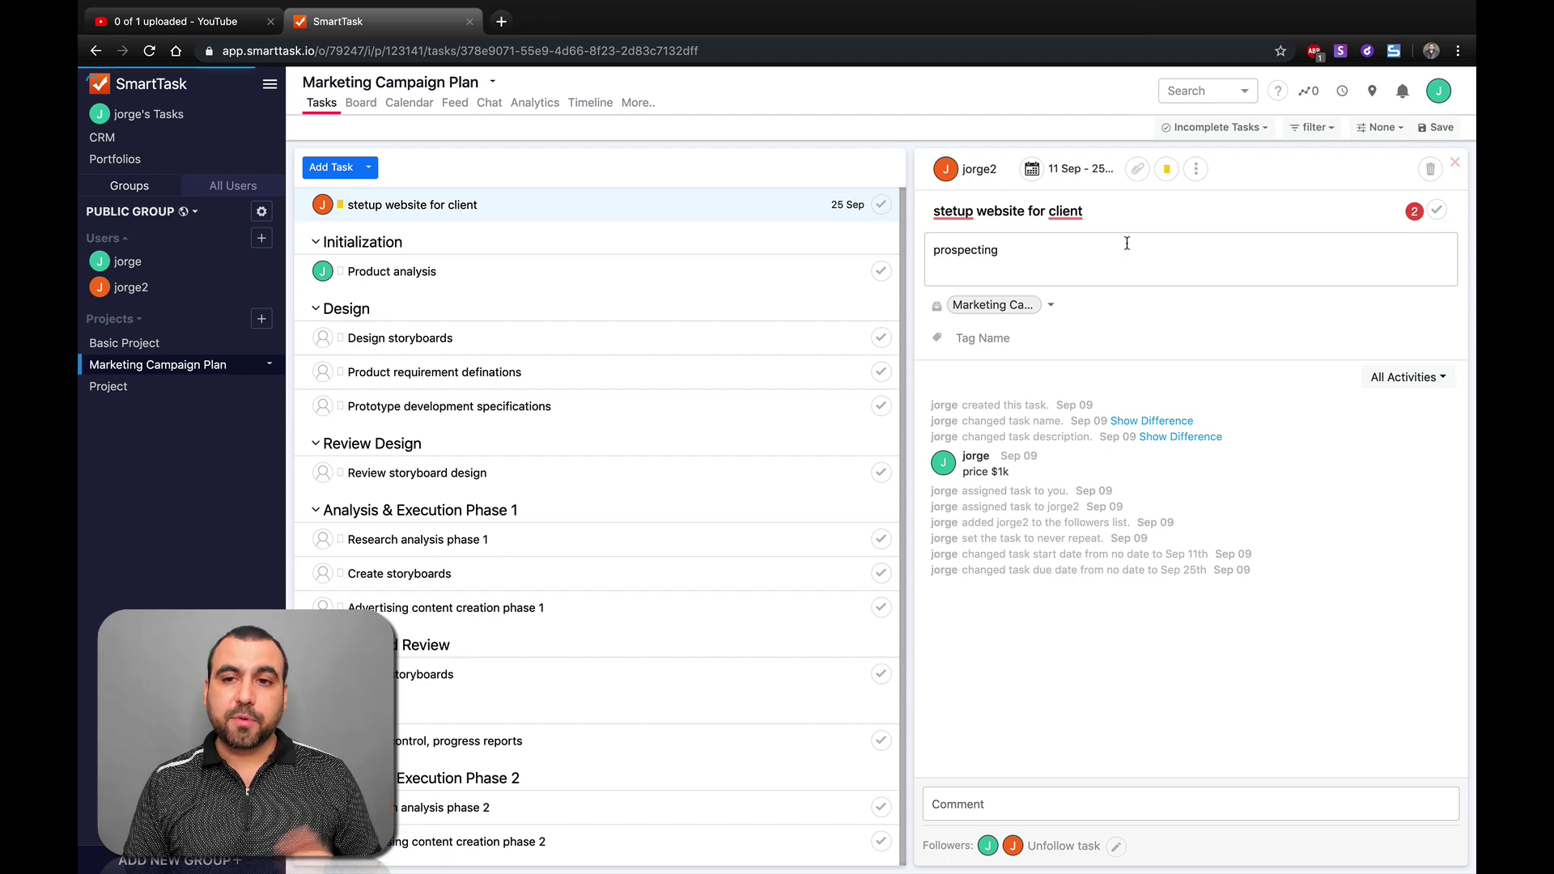
{"action": "left_click", "coordinate": [1197, 171]}
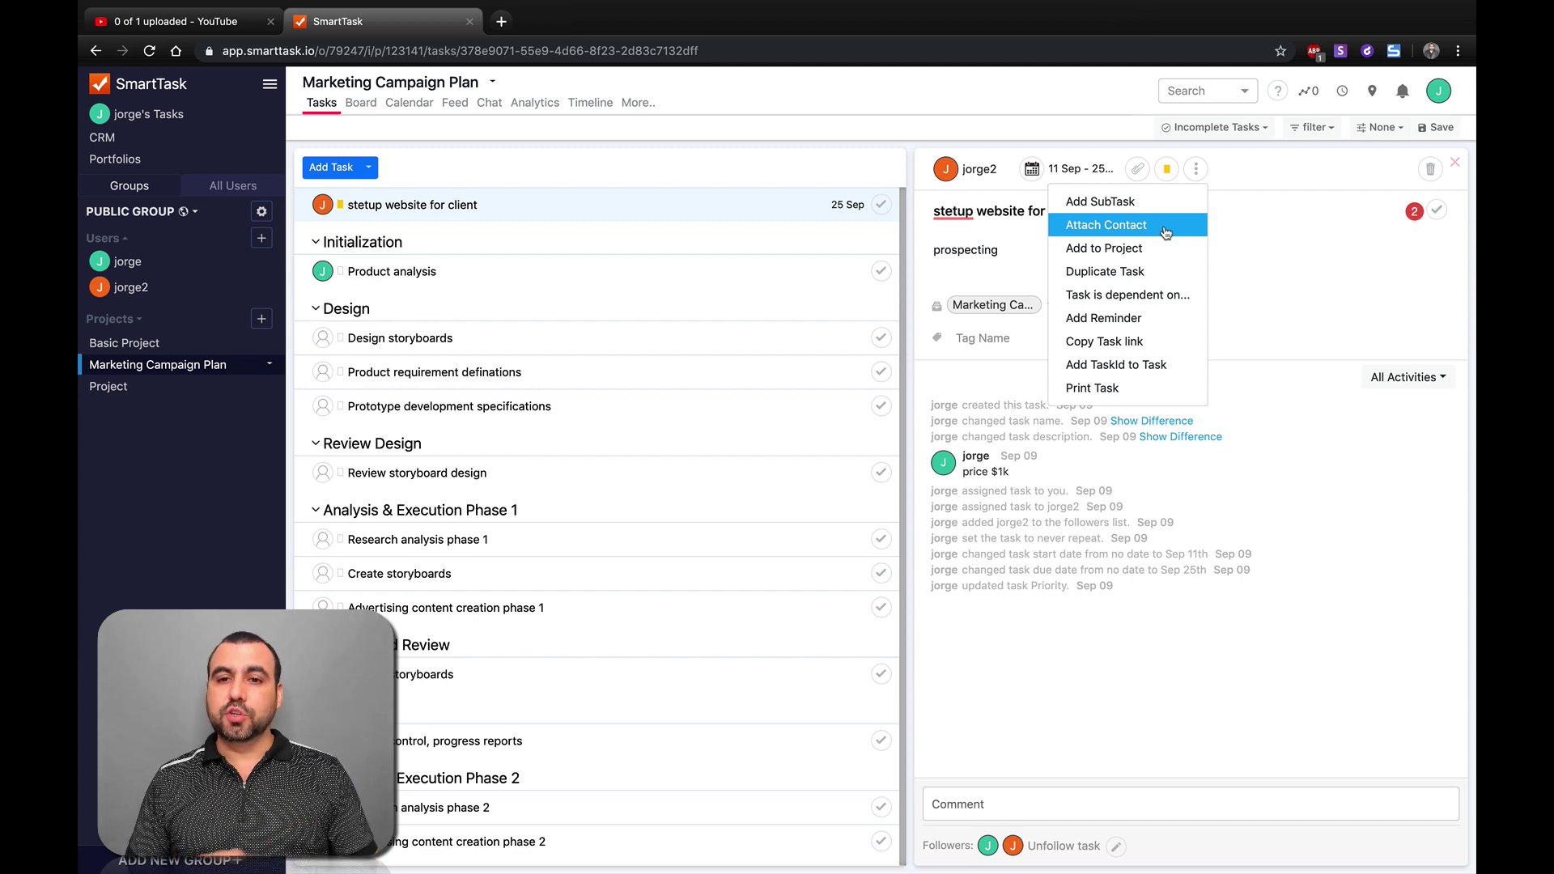
{"action": "left_click", "coordinate": [1150, 318]}
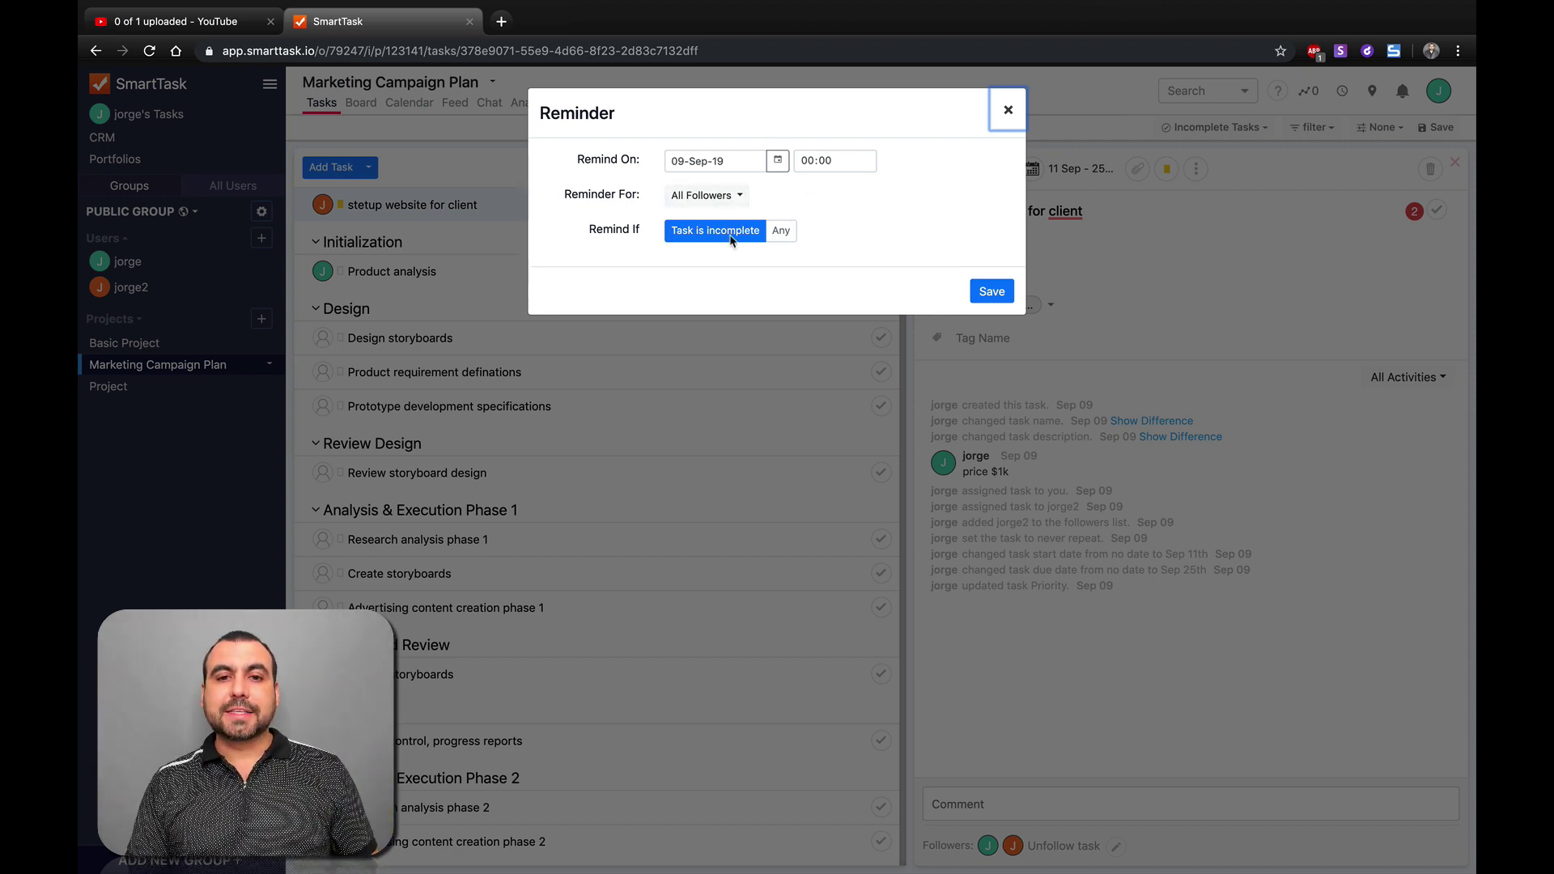
{"action": "left_click", "coordinate": [999, 123]}
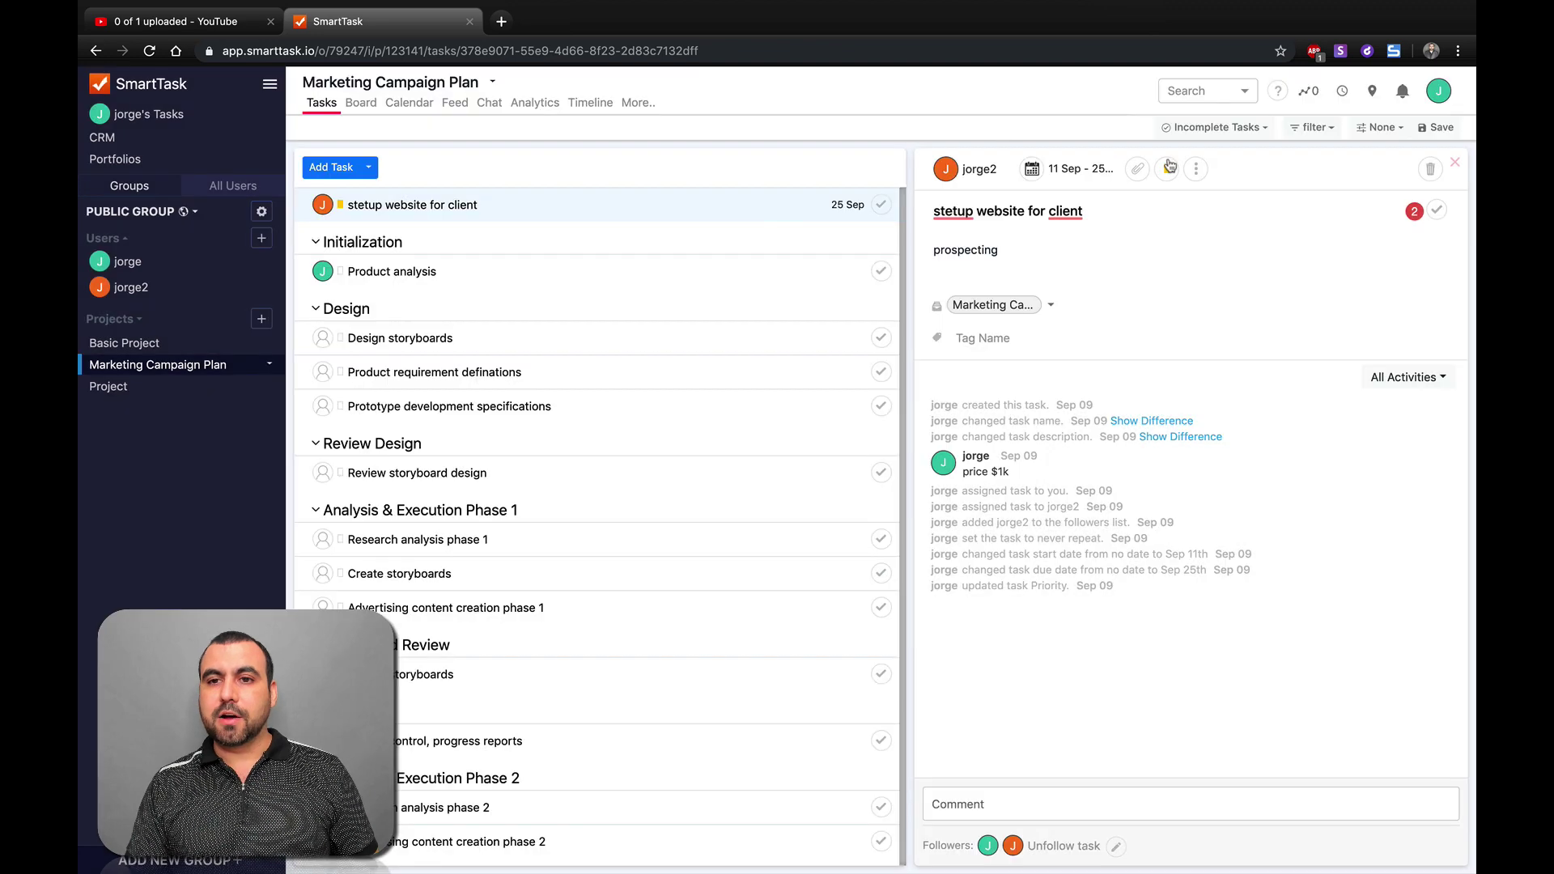
{"action": "left_click", "coordinate": [1196, 168]}
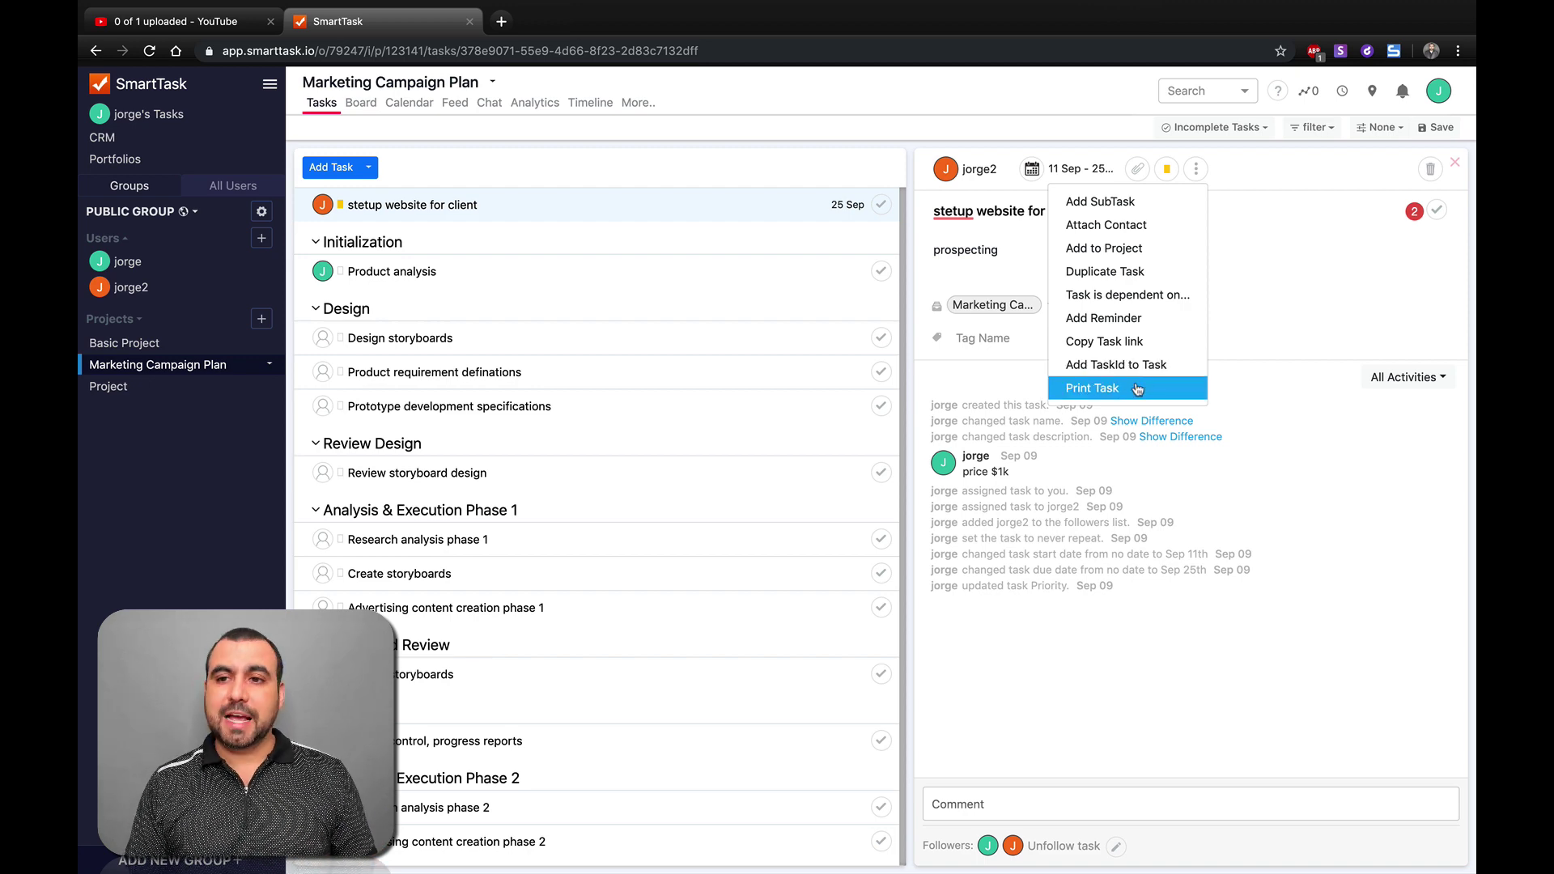
{"action": "left_click", "coordinate": [1320, 251]}
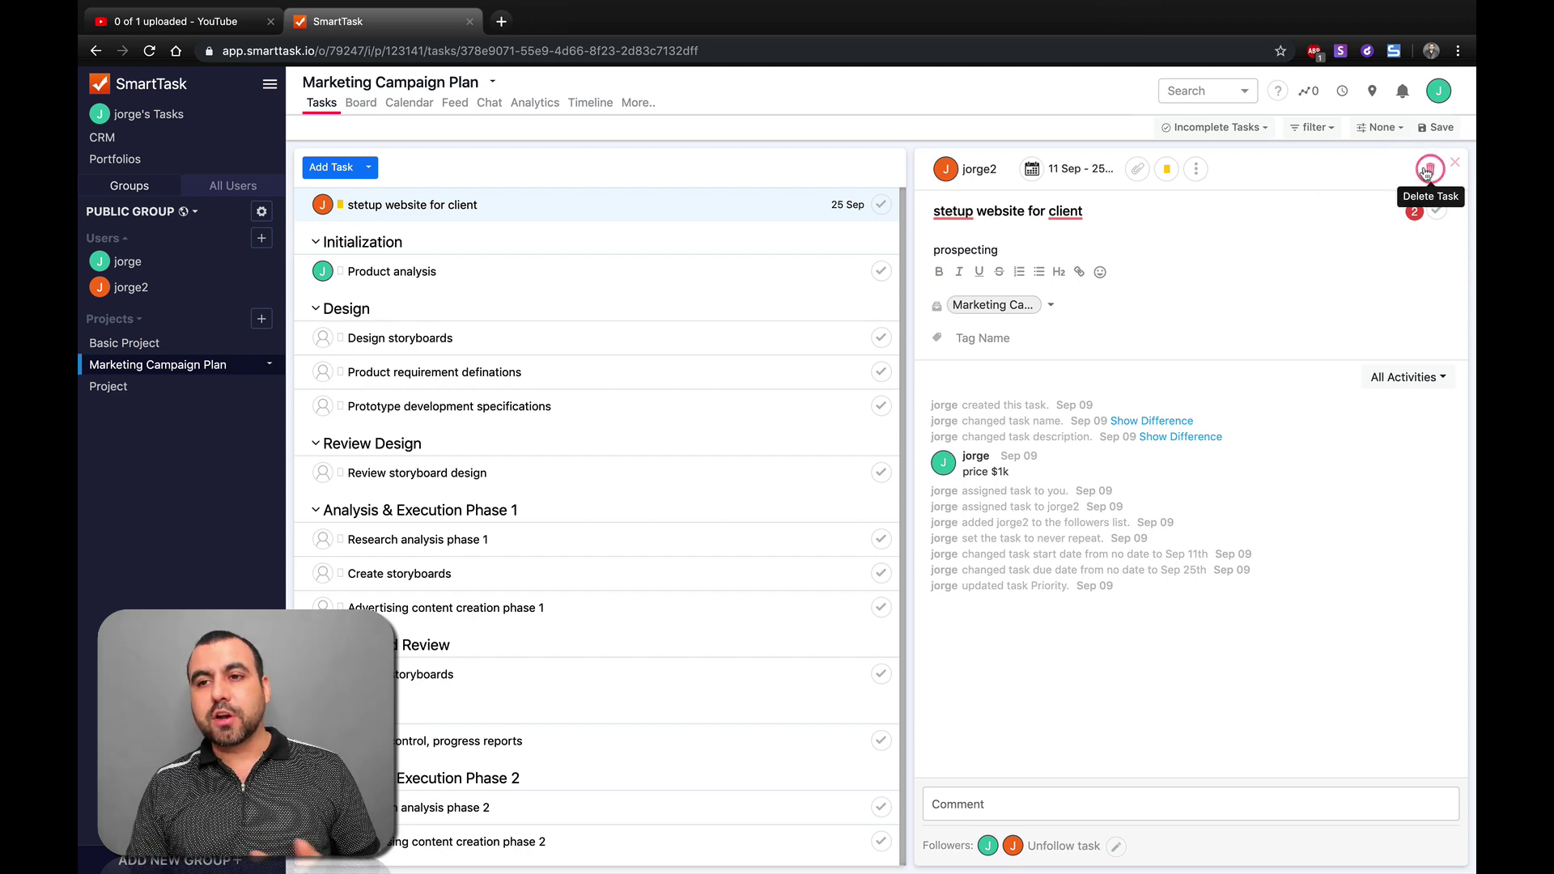
Switch to Board view and move Prototype development specifications into Review Design
{"action": "left_click", "coordinate": [1456, 164]}
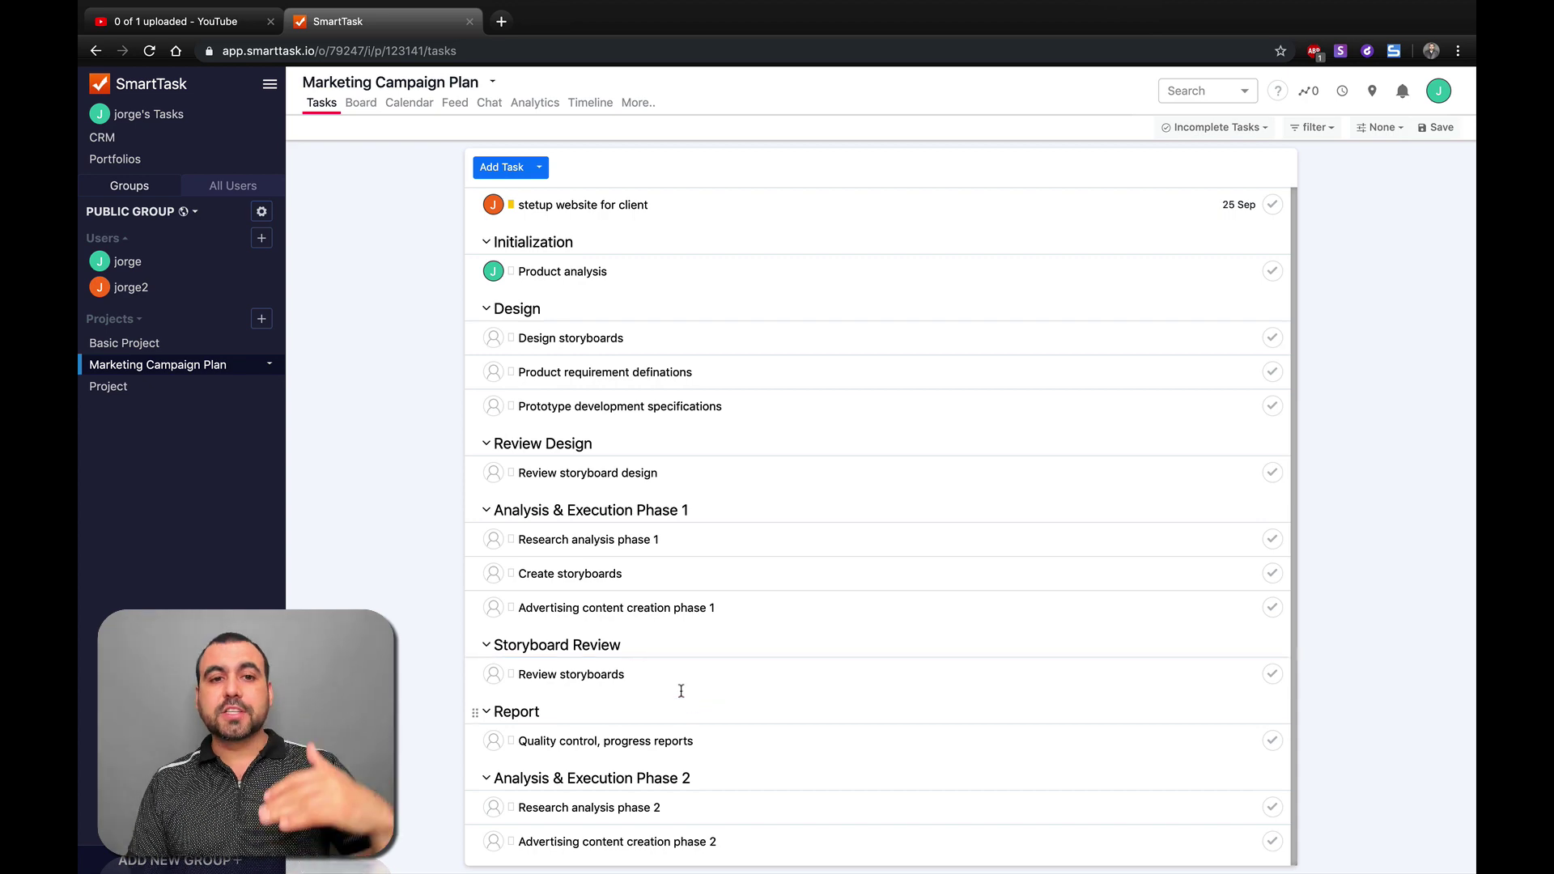
{"action": "left_click", "coordinate": [360, 104]}
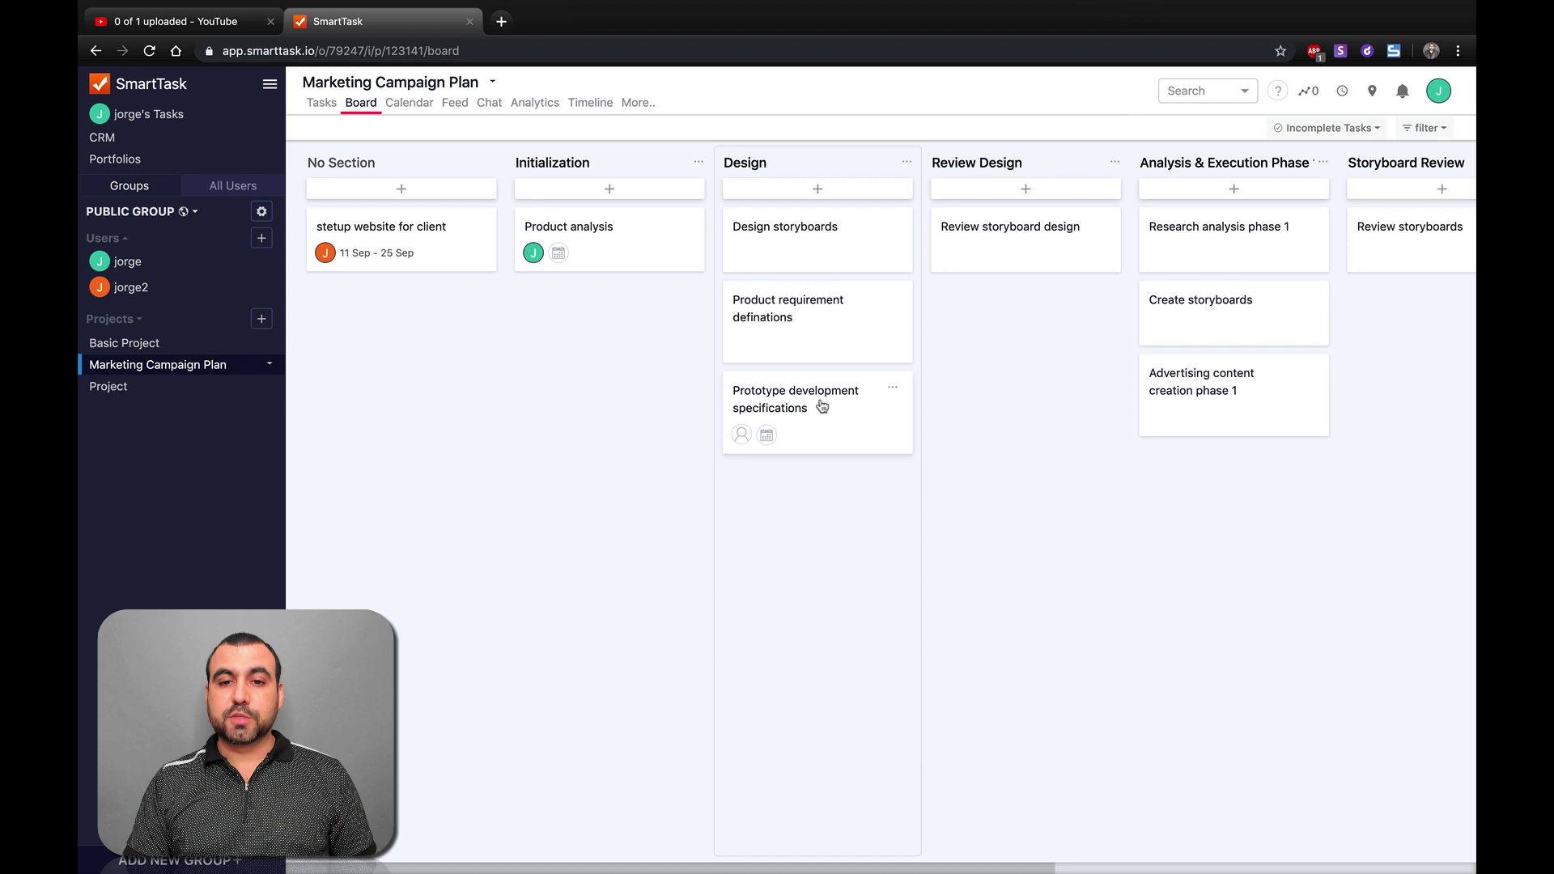
{"action": "left_click_drag", "start_coordinate": [818, 401], "coordinate": [1034, 305]}
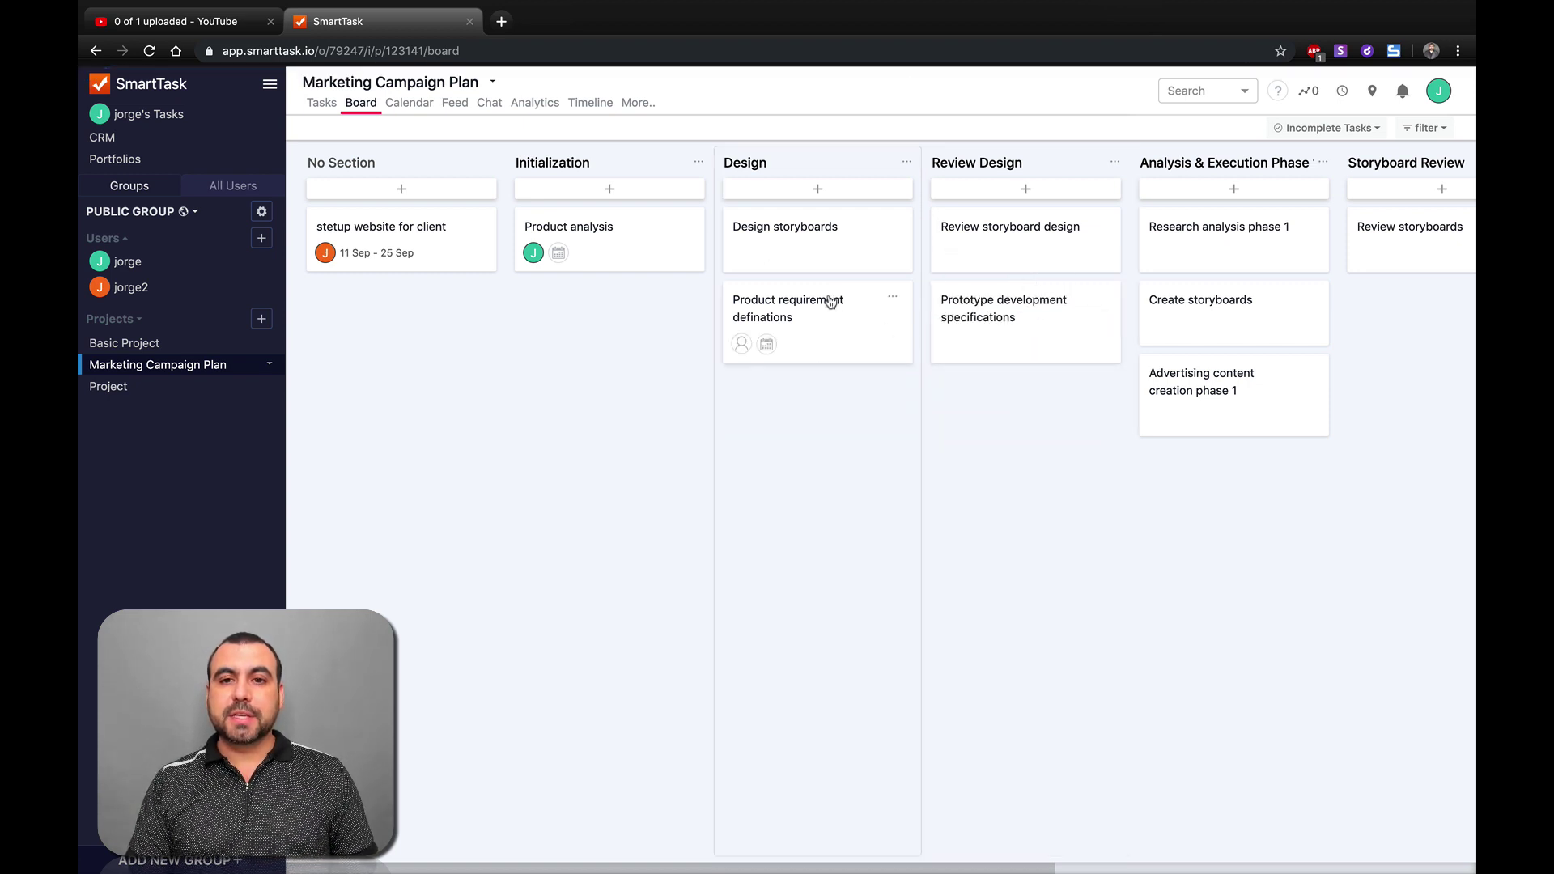
{"action": "left_click_drag", "start_coordinate": [833, 306], "coordinate": [739, 300]}
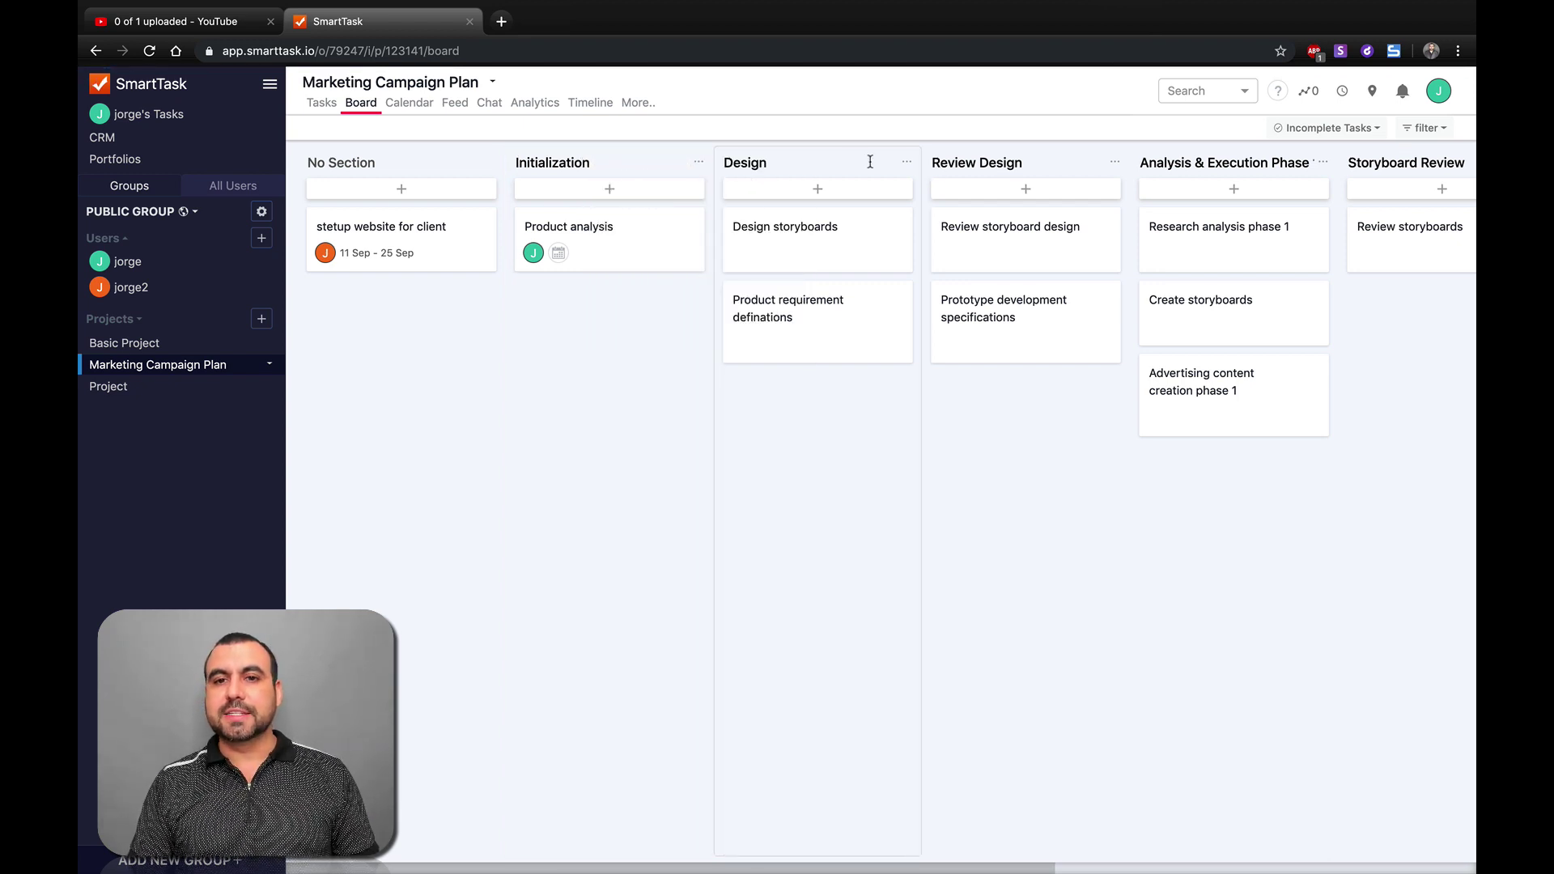
{"action": "scroll", "coordinate": [1306, 184], "scroll_direction": "right", "scroll_amount": 5}
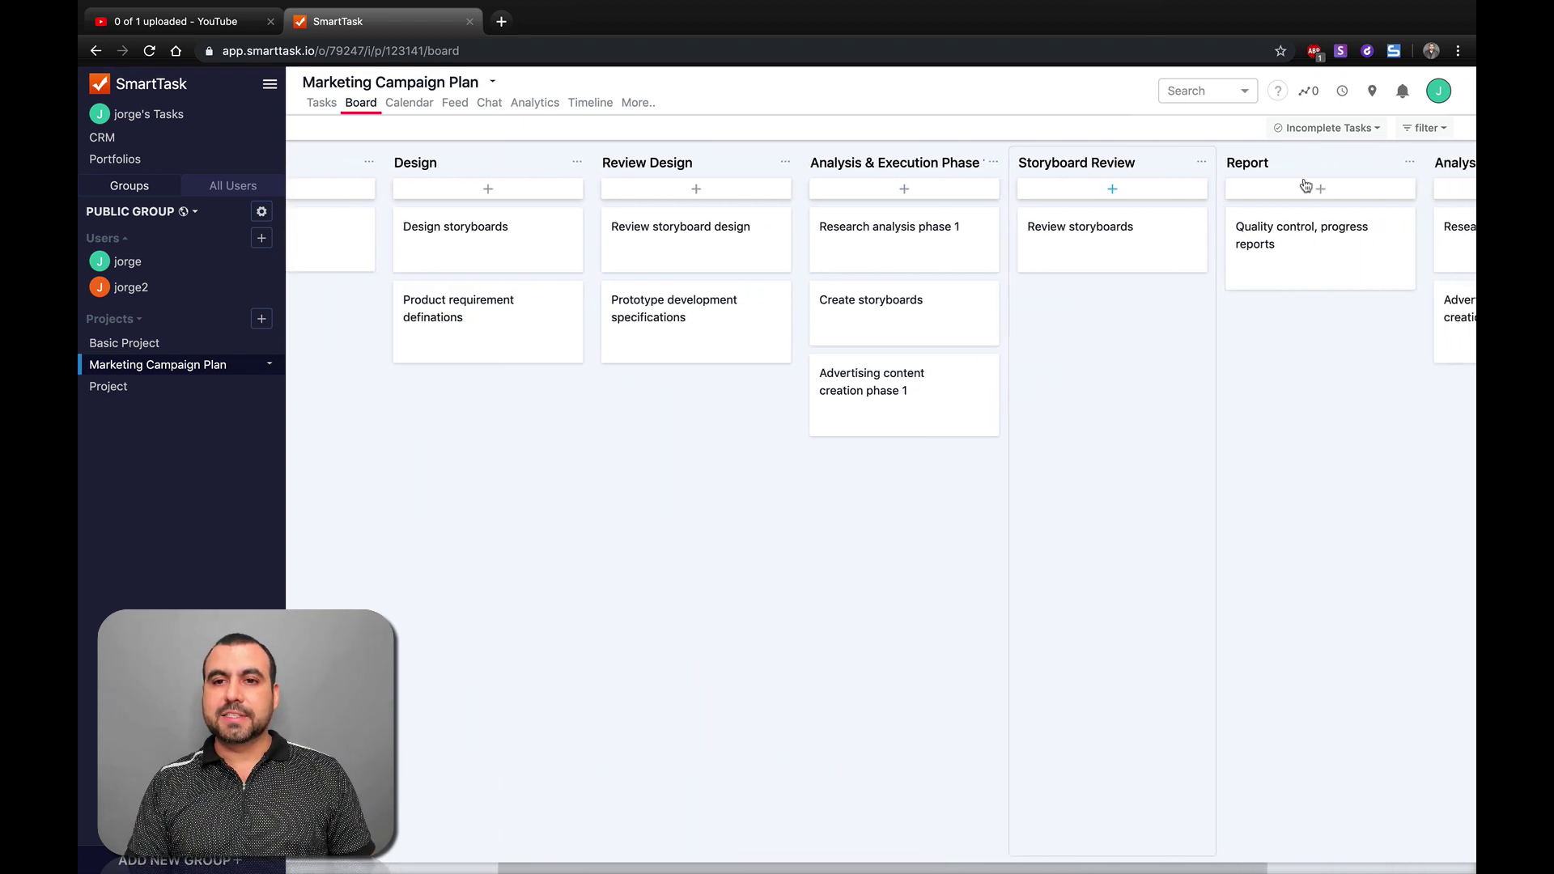
{"action": "scroll", "coordinate": [1306, 185], "scroll_direction": "right", "scroll_amount": 3}
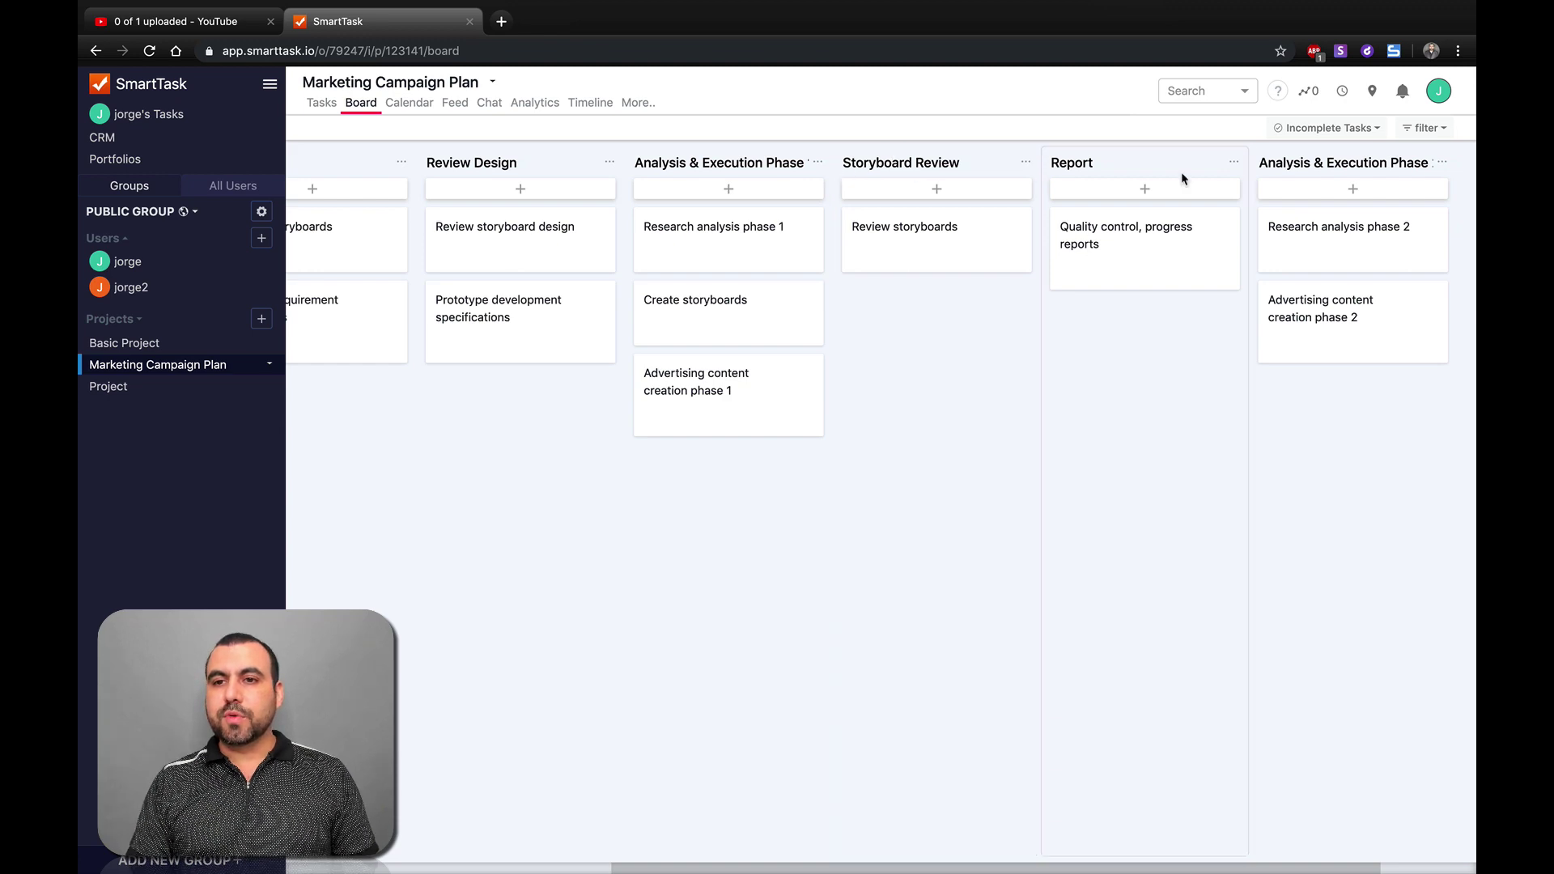
{"action": "scroll", "coordinate": [1182, 172], "scroll_direction": "right", "scroll_amount": 2}
{"action": "scroll", "coordinate": [1182, 171], "scroll_direction": "left", "scroll_amount": 10}
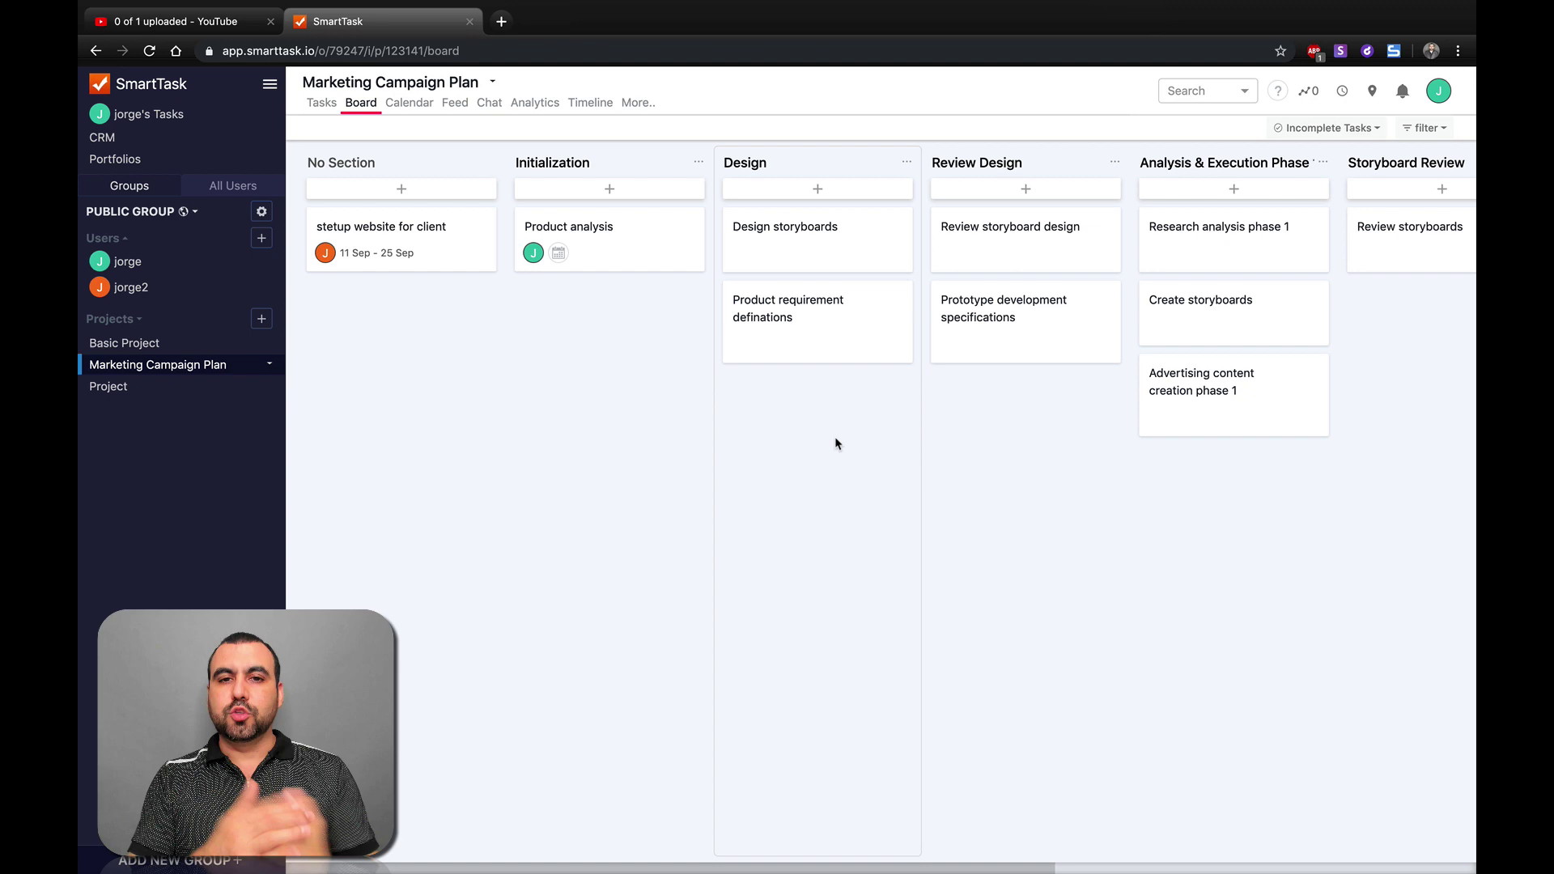
Show the month calendar, advance it to January 2020, then view the project Feed
{"action": "left_click", "coordinate": [399, 109]}
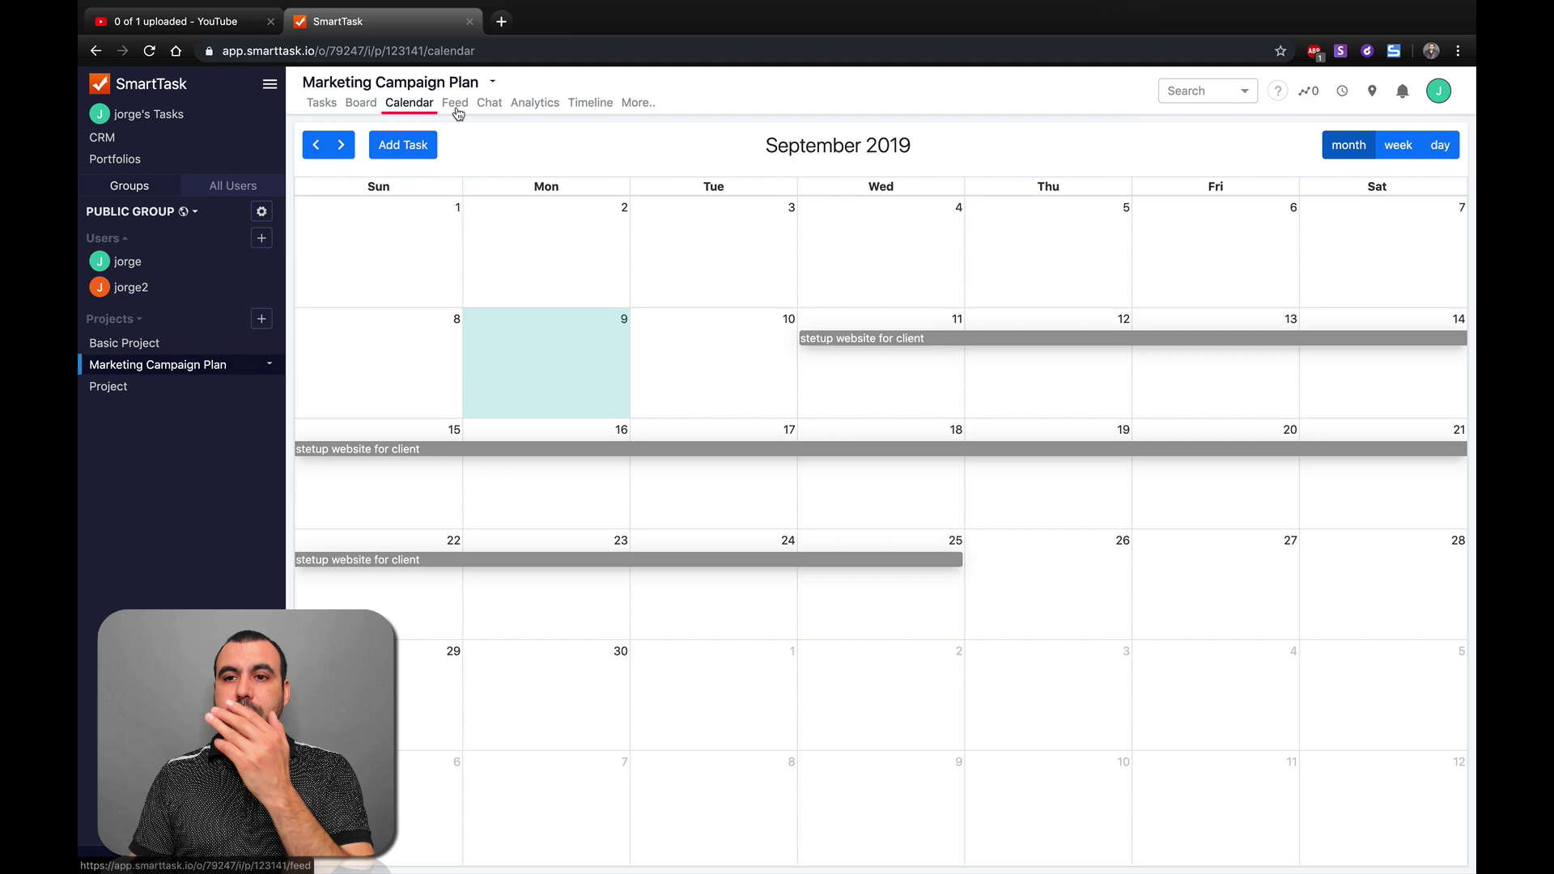
{"action": "left_click", "coordinate": [343, 147]}
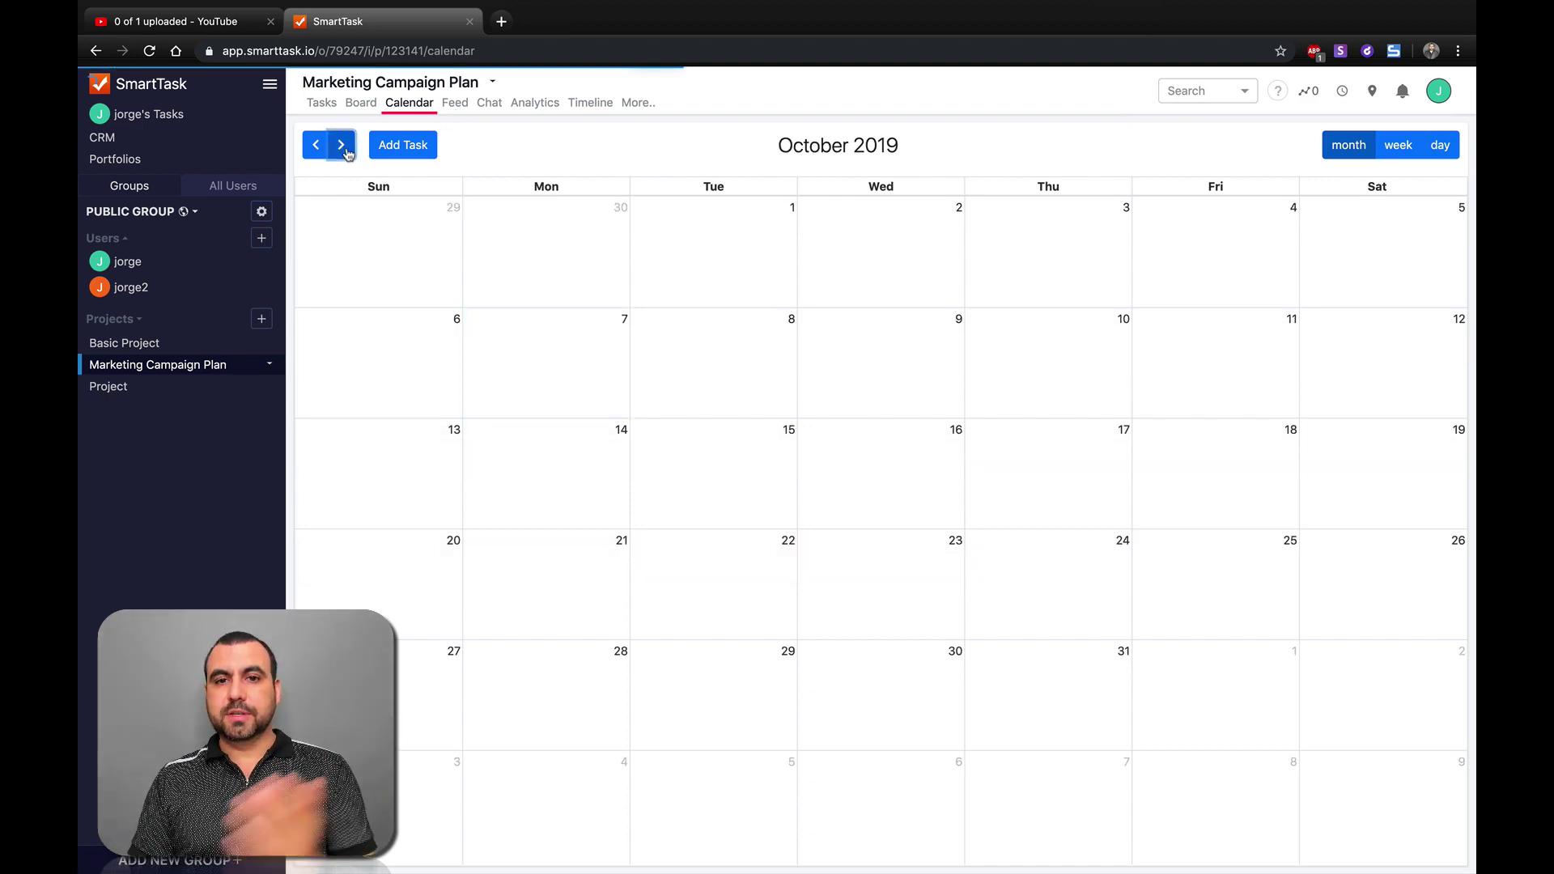
{"action": "left_click", "coordinate": [343, 147]}
{"action": "left_click", "coordinate": [343, 147]}
{"action": "left_click", "coordinate": [343, 148]}
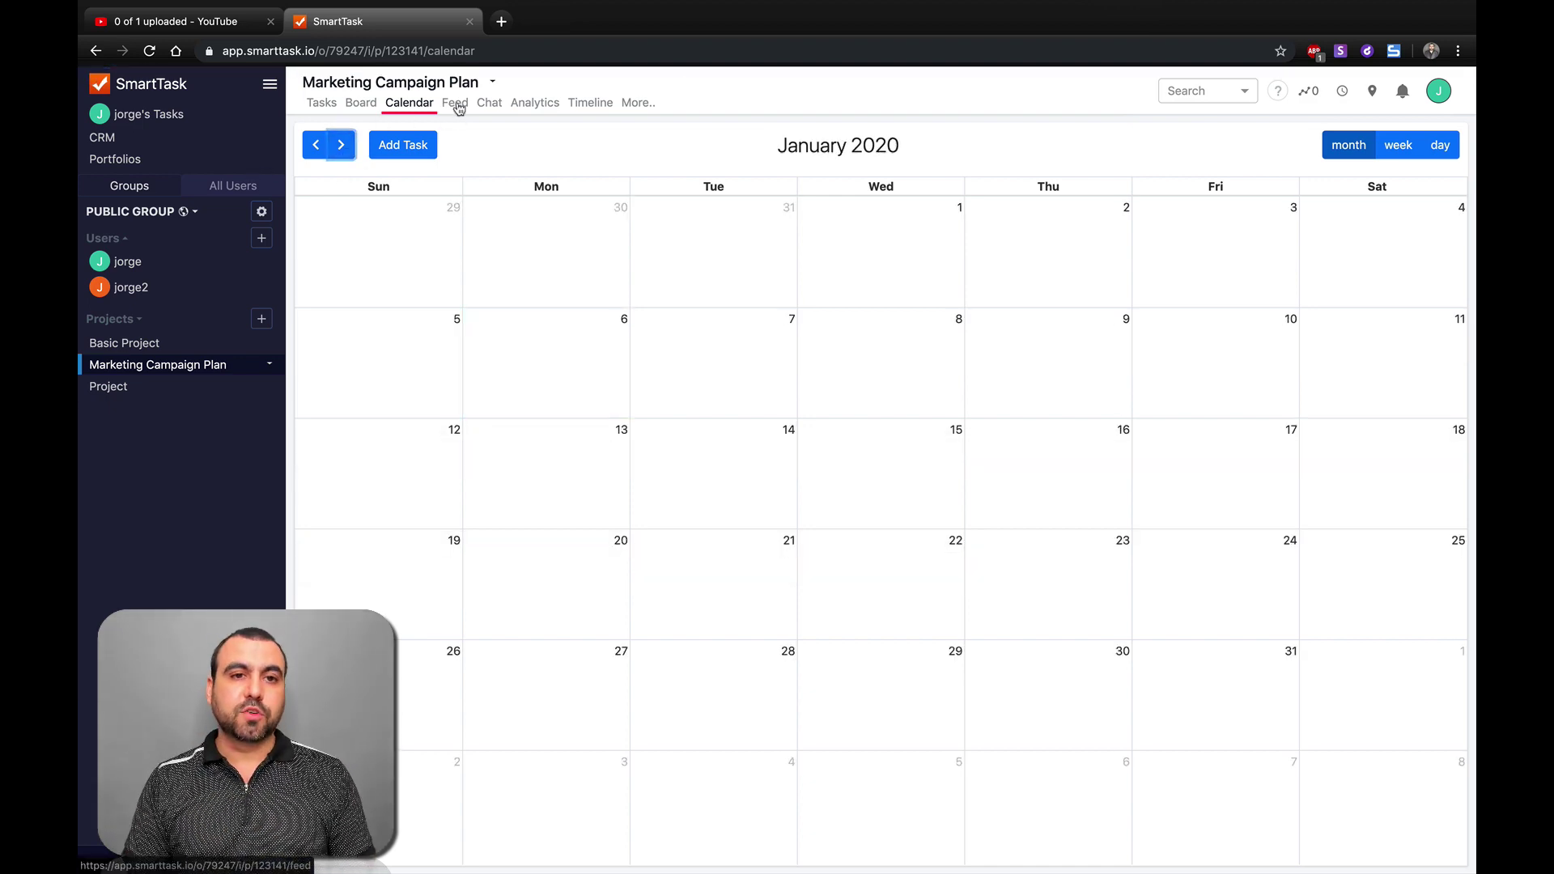
{"action": "left_click", "coordinate": [457, 105]}
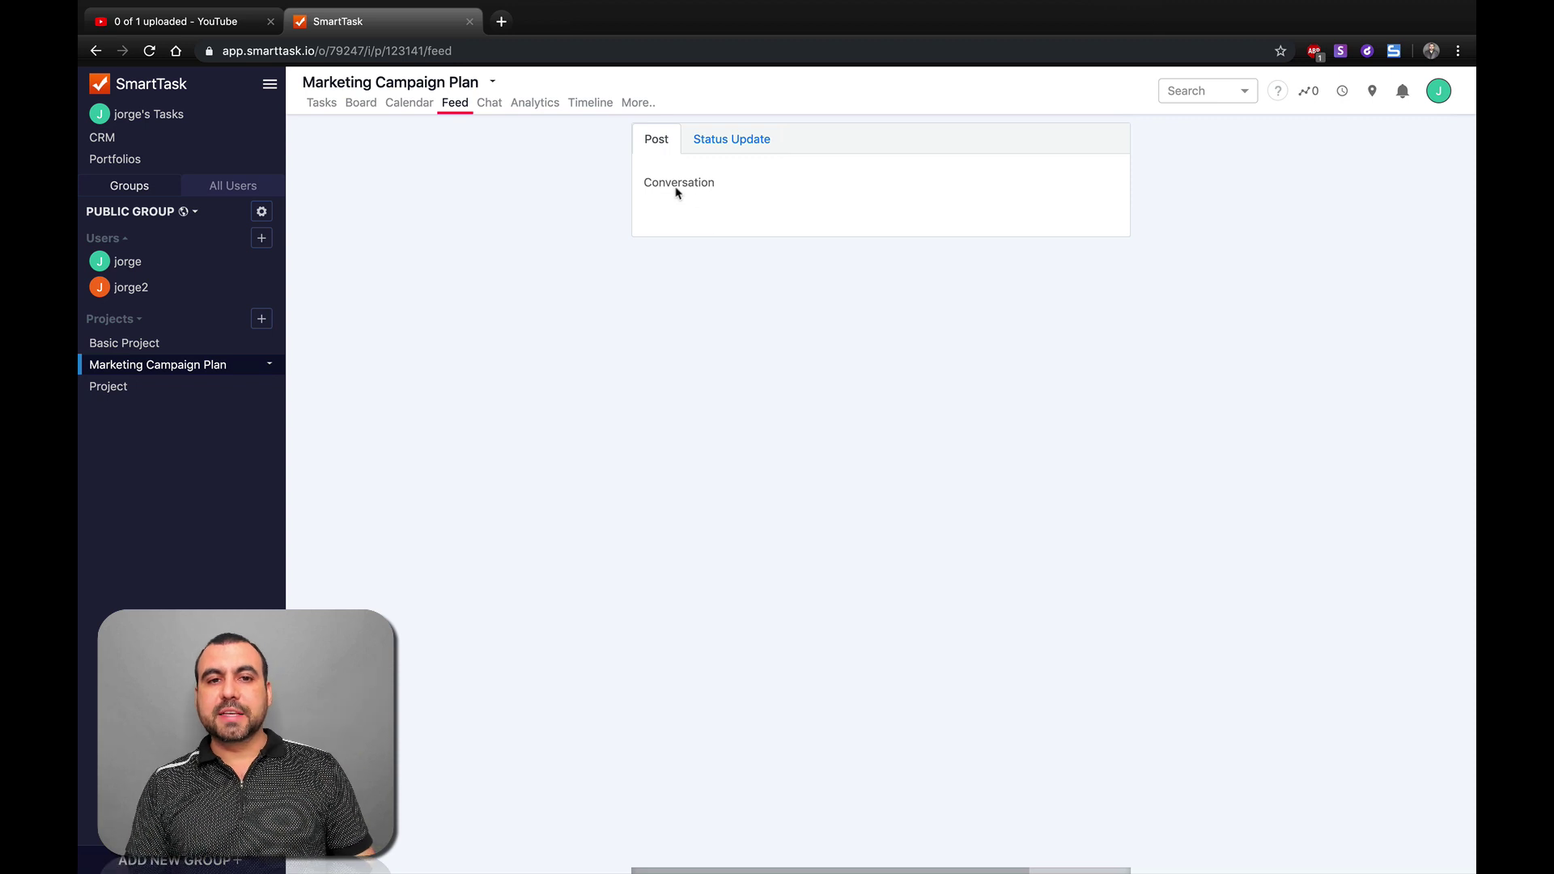
Preview the Status Update and Post composers, then open the Marketing Campaign Plan chat
{"action": "left_click", "coordinate": [750, 146]}
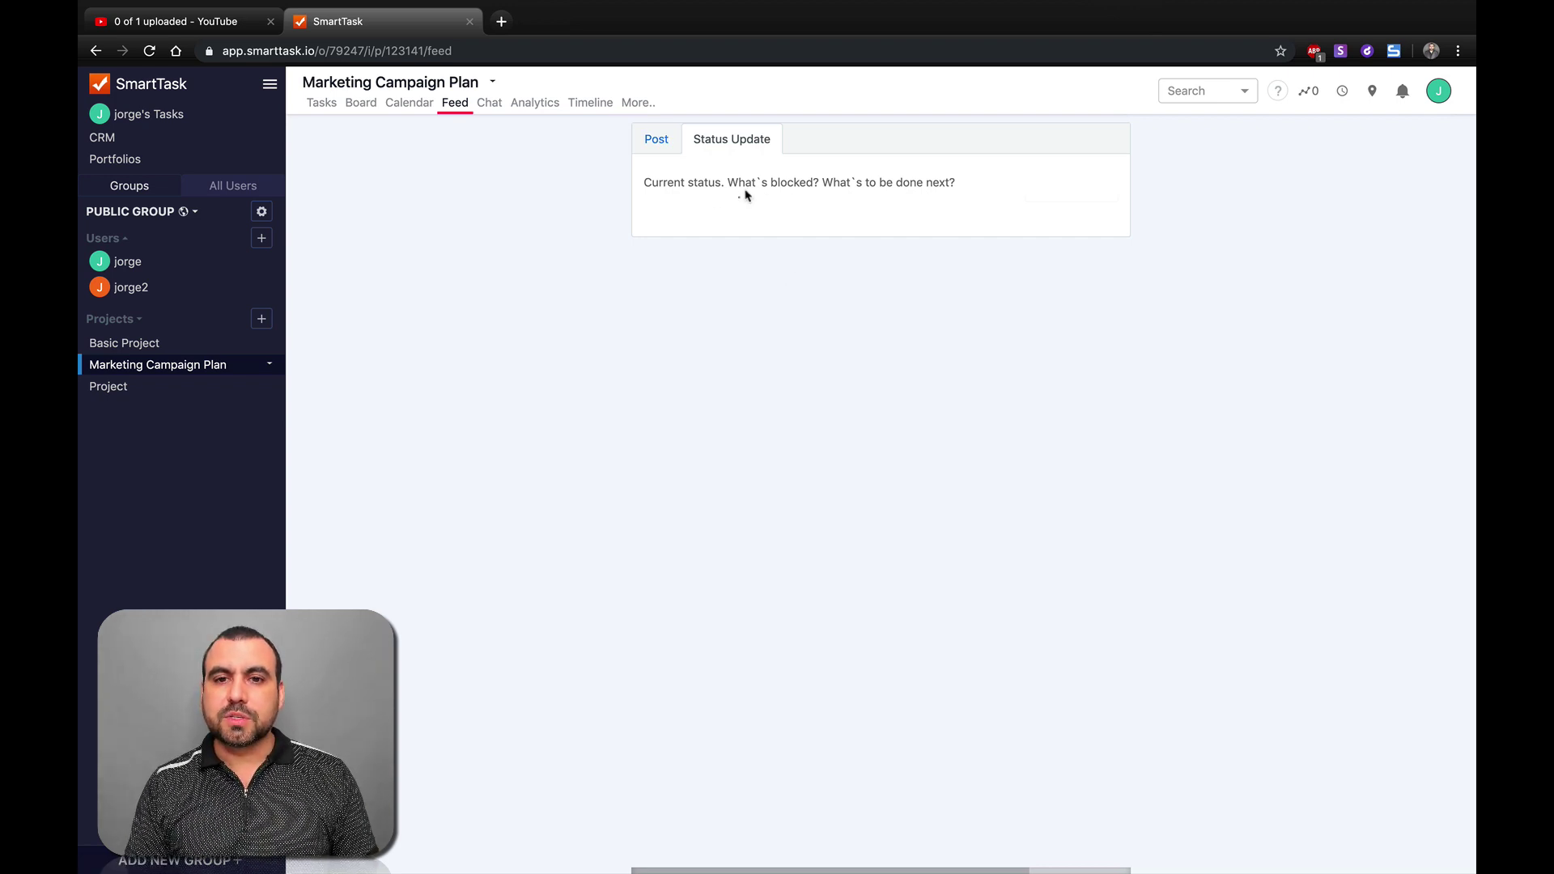
{"action": "left_click", "coordinate": [655, 141]}
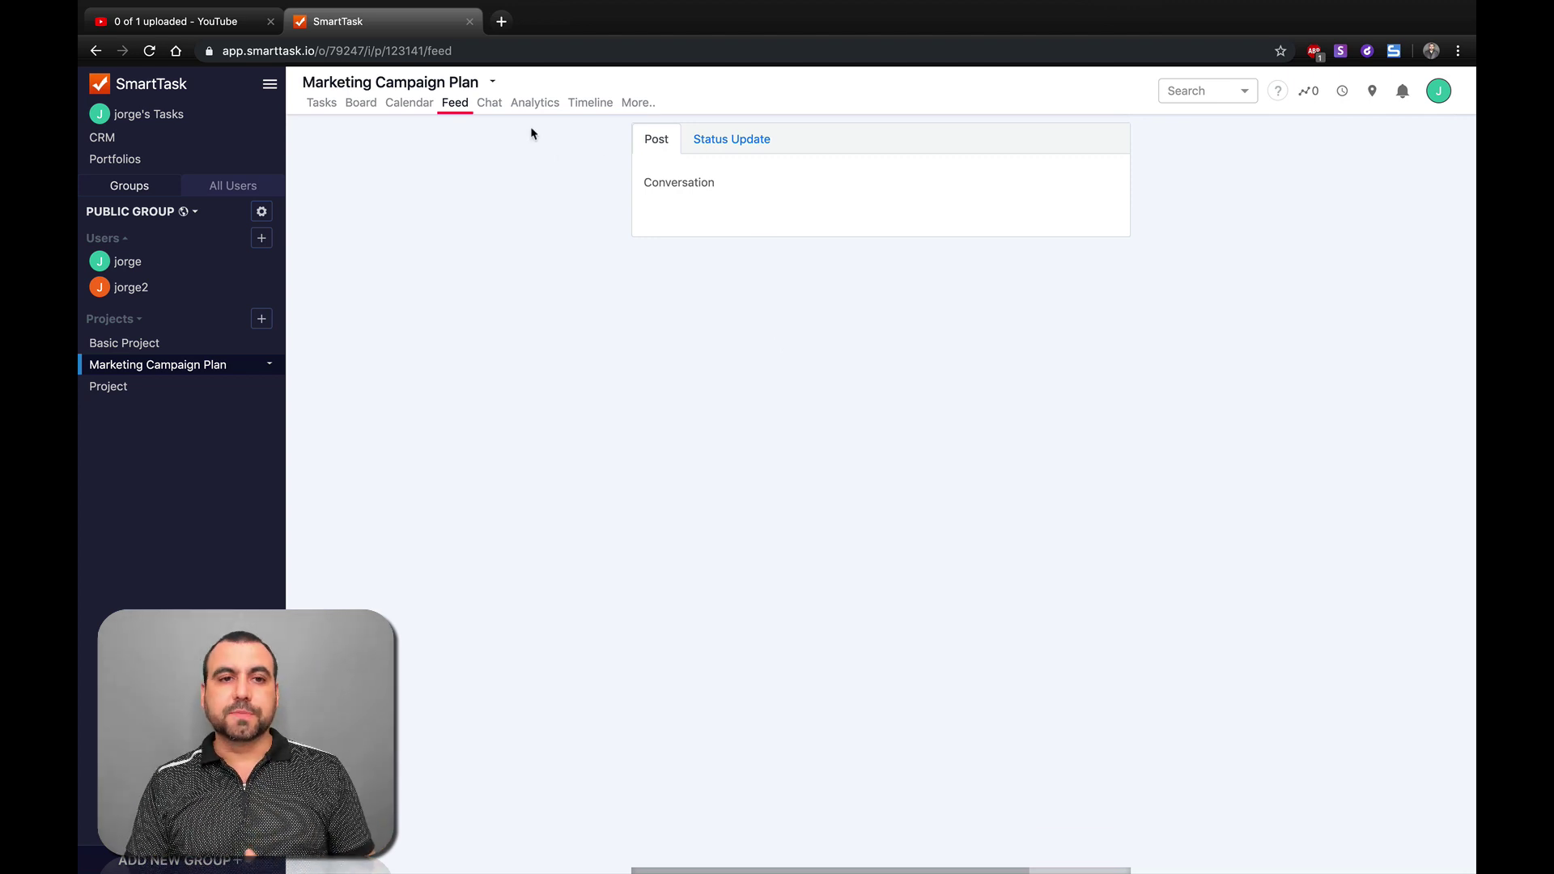
{"action": "left_click", "coordinate": [492, 105]}
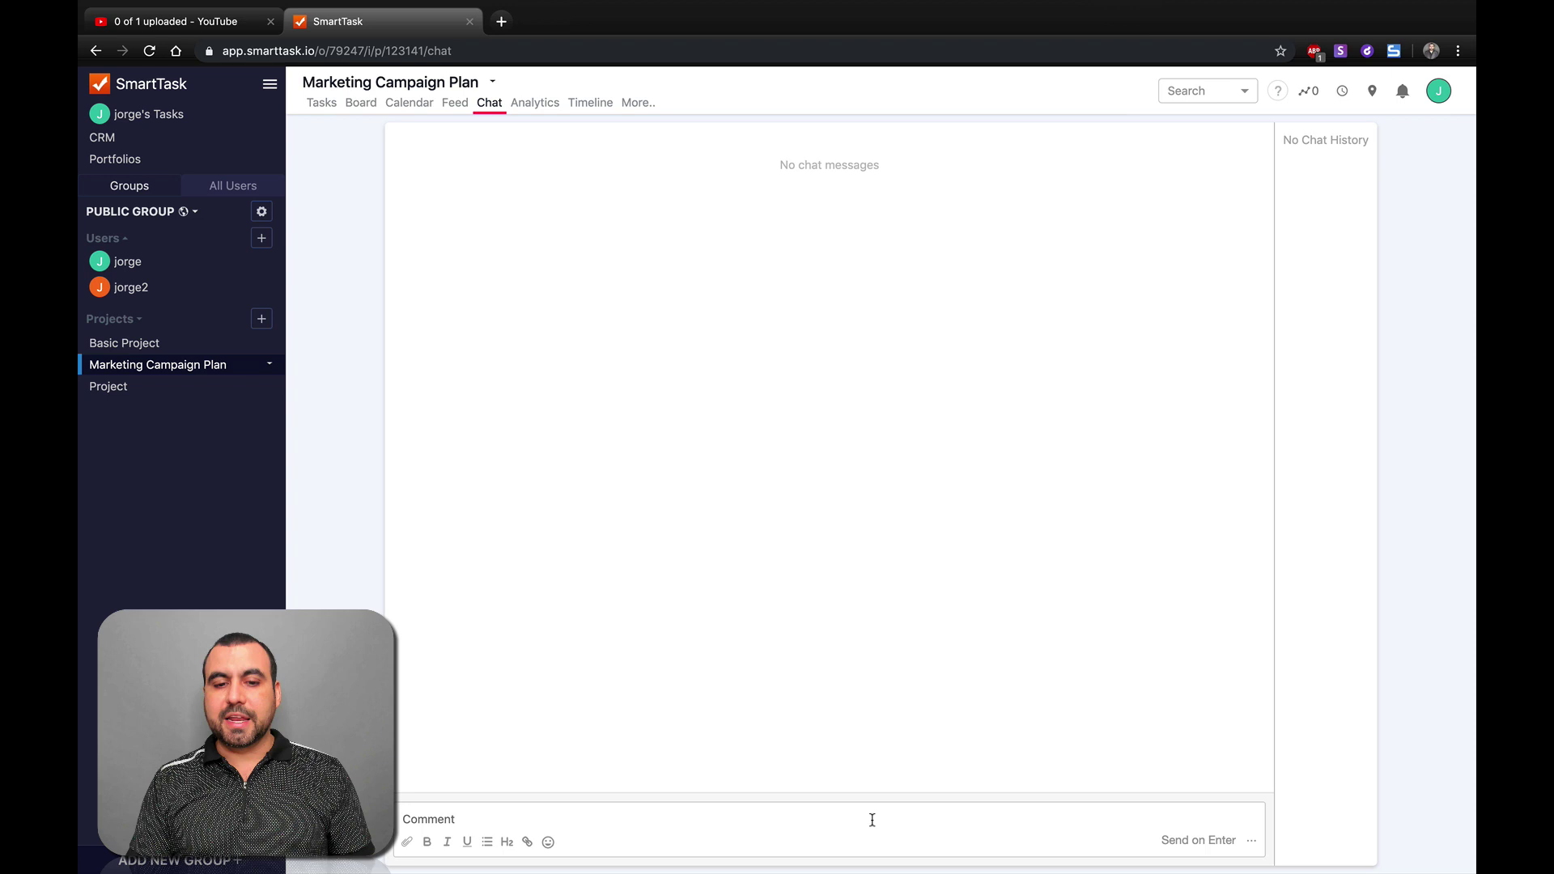
Send 'hi' as the first message in the Marketing Campaign Plan chat
{"action": "type", "text": "hi"}
{"action": "key", "text": "Return"}
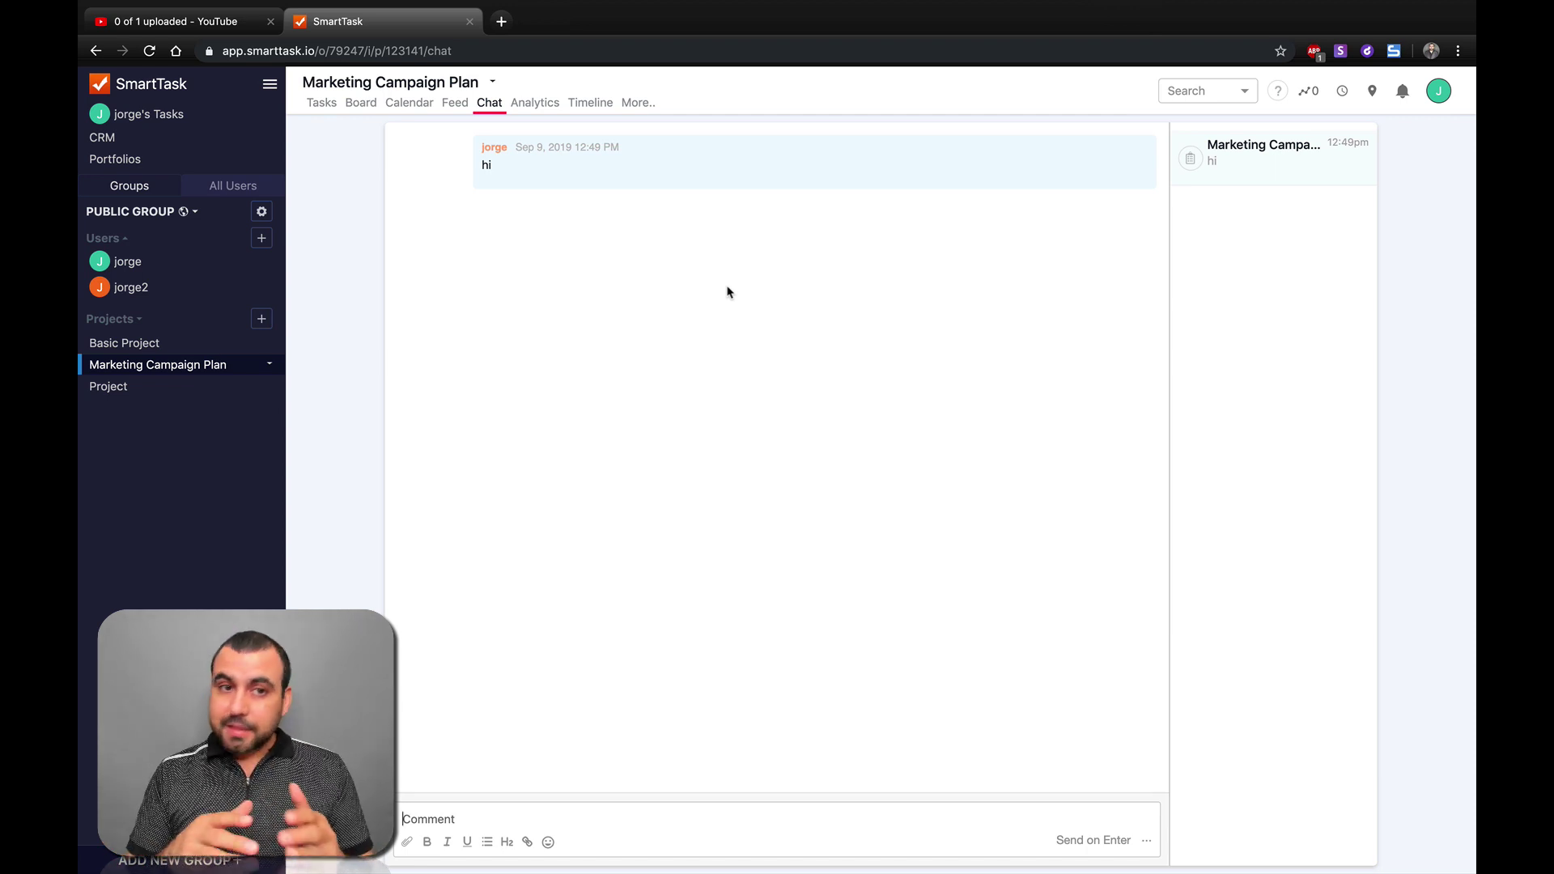
Show the project analytics: 0% complete, 13 tasks remaining, no tagged tasks
{"action": "left_click", "coordinate": [542, 111]}
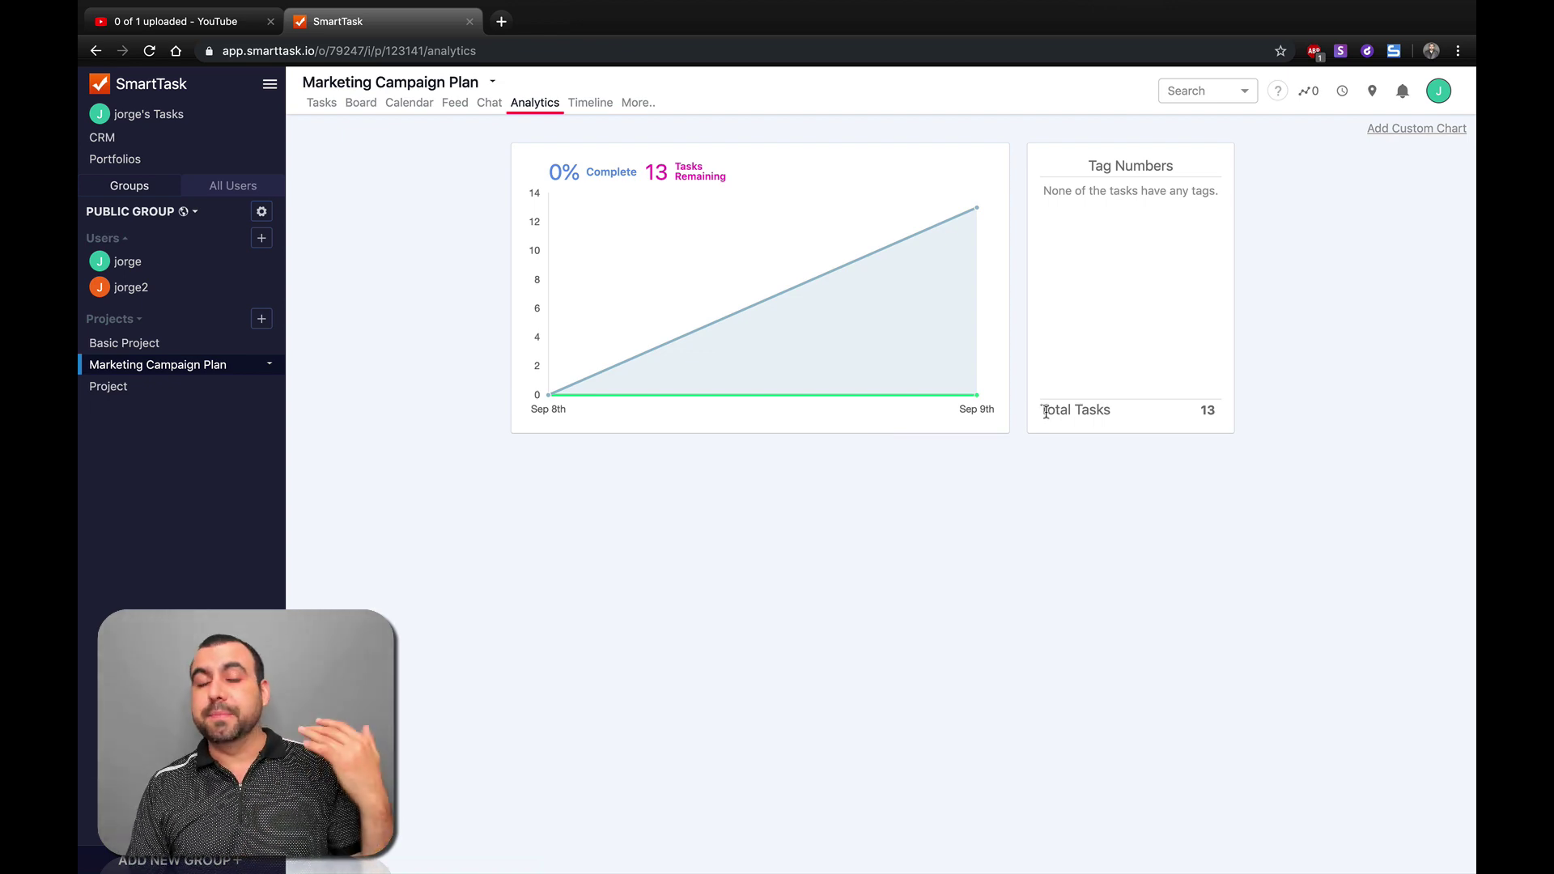
Switch to the Timeline Gantt chart showing 'stetup website for client' from 11 to 25 September
{"action": "left_click", "coordinate": [591, 104]}
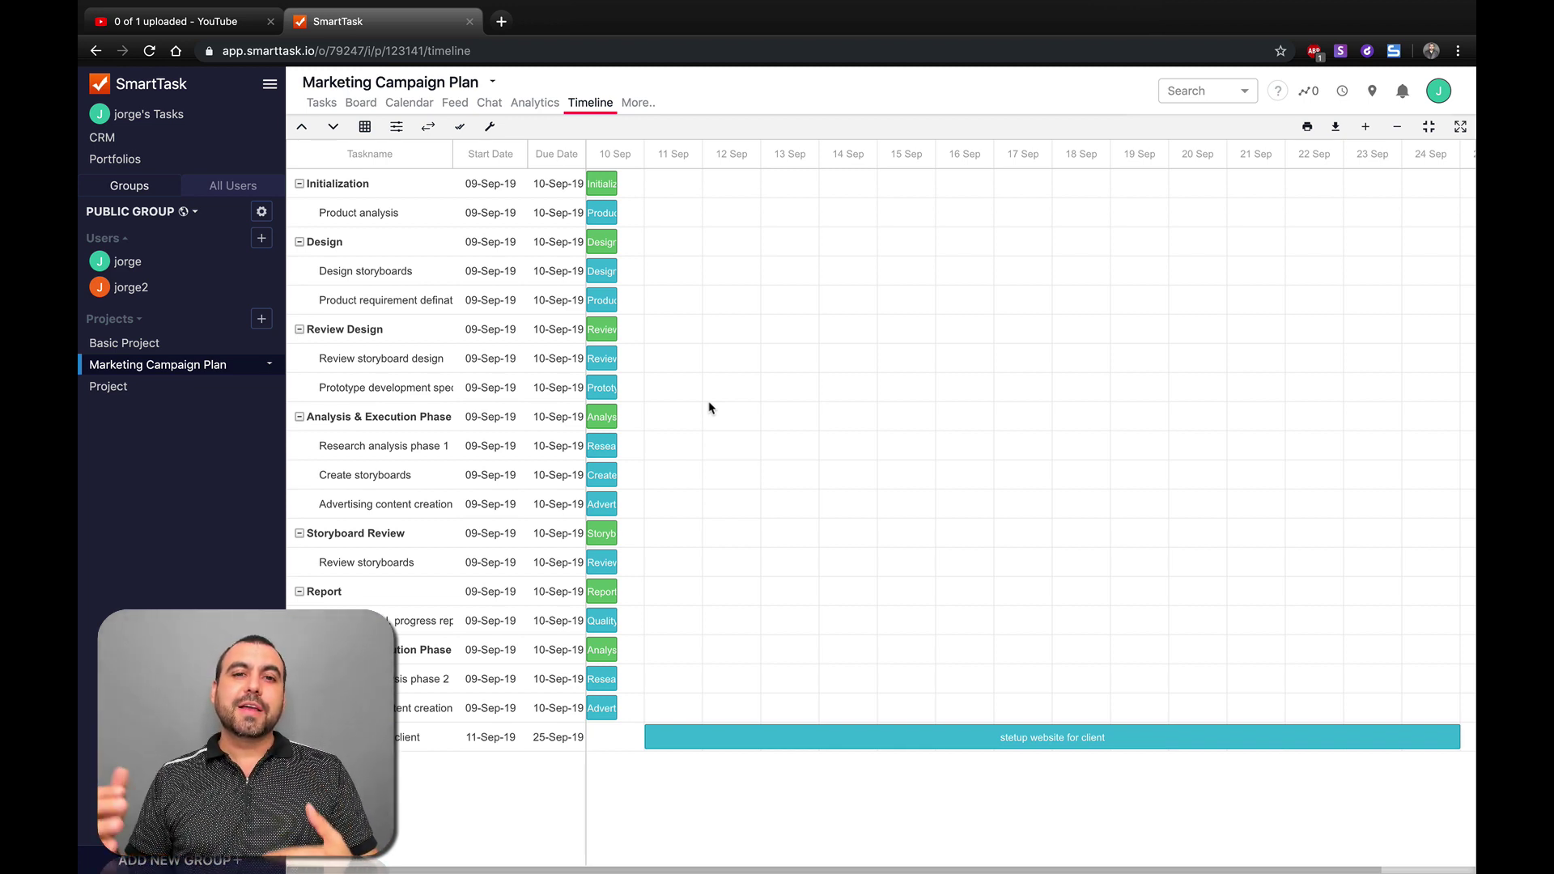
View the project's empty Files page, then its empty Contacts page from More
{"action": "left_click", "coordinate": [638, 103]}
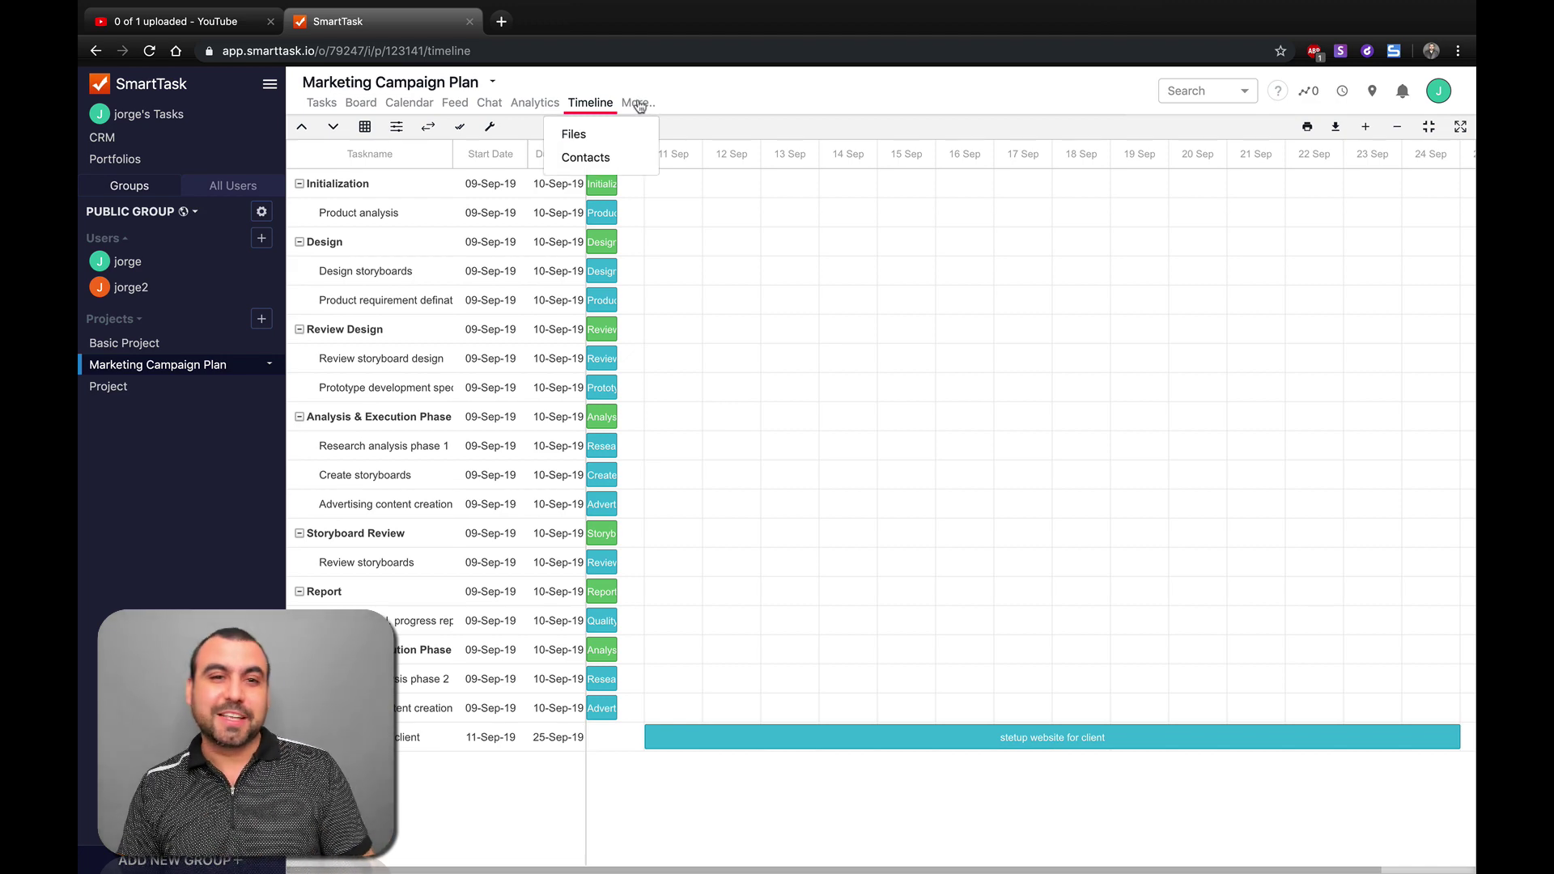
{"action": "left_click", "coordinate": [584, 138]}
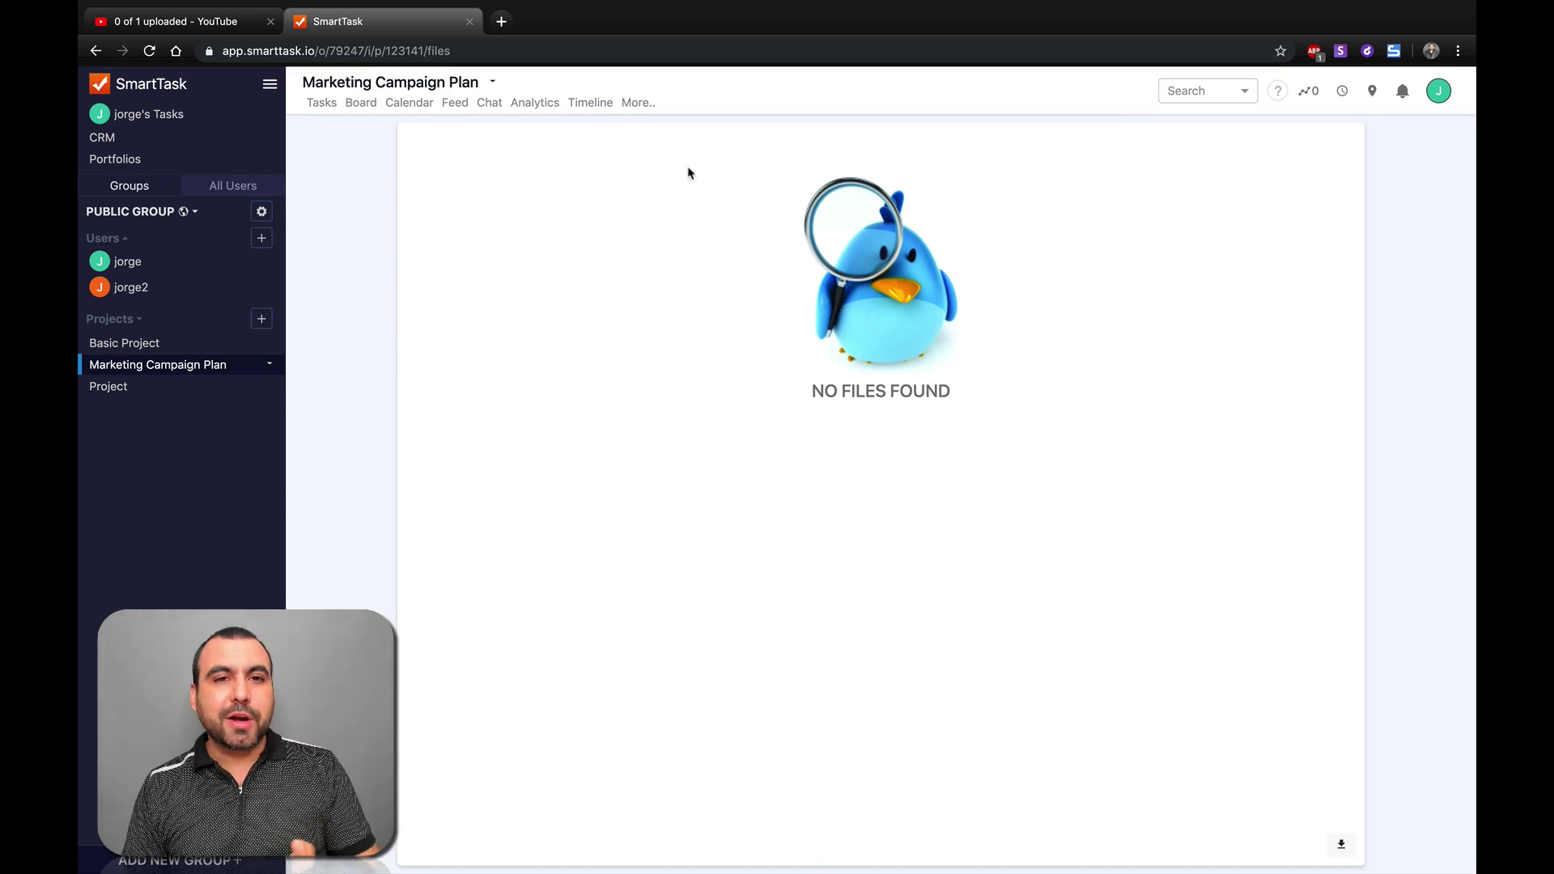
{"action": "left_click", "coordinate": [632, 106]}
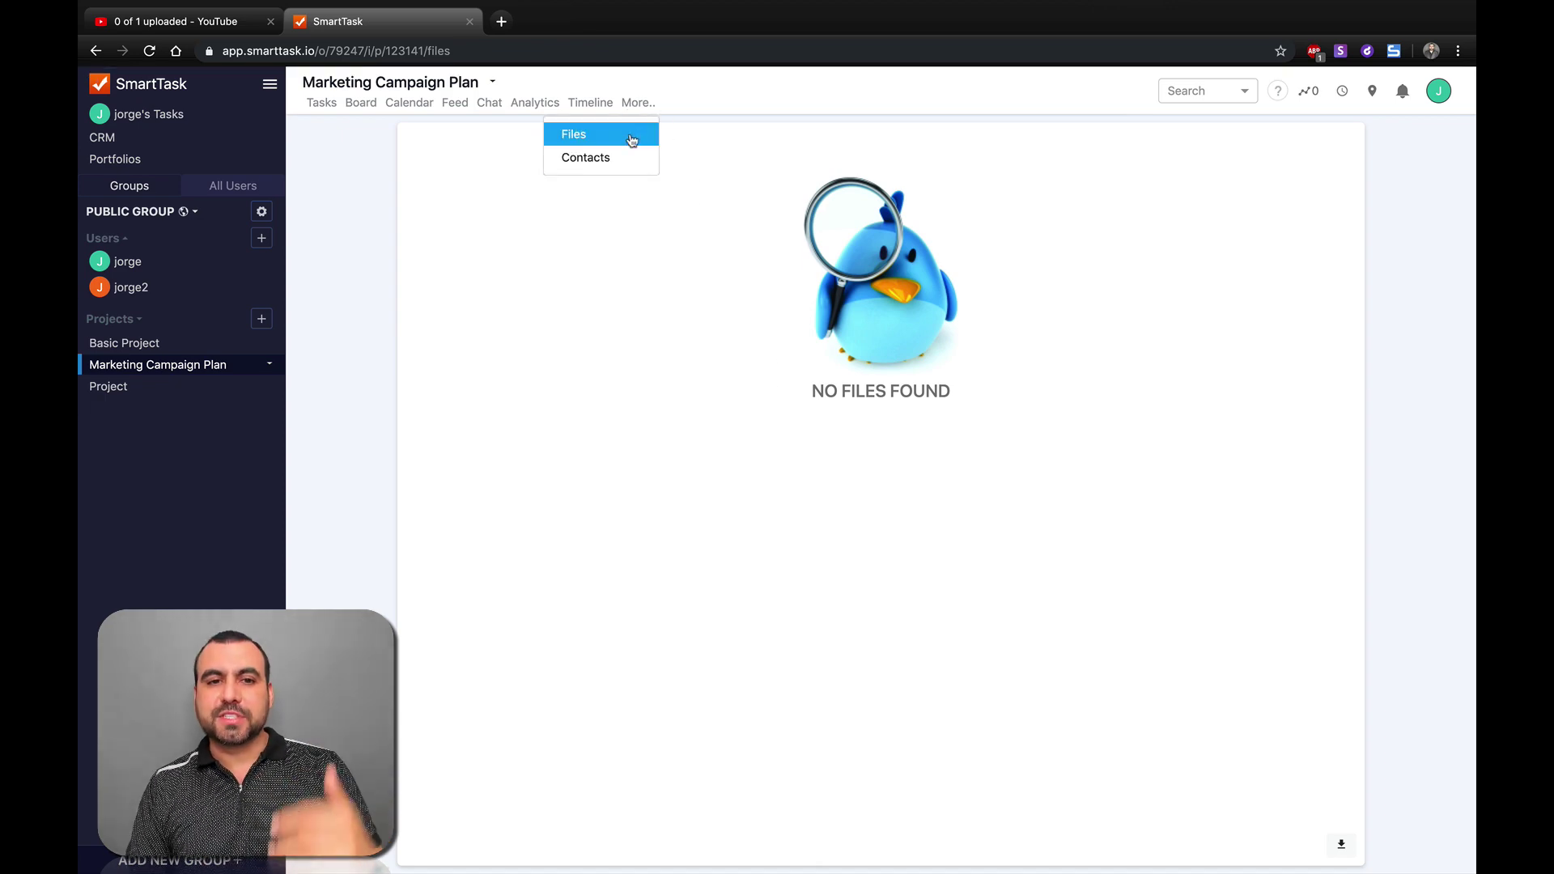
{"action": "left_click", "coordinate": [610, 157]}
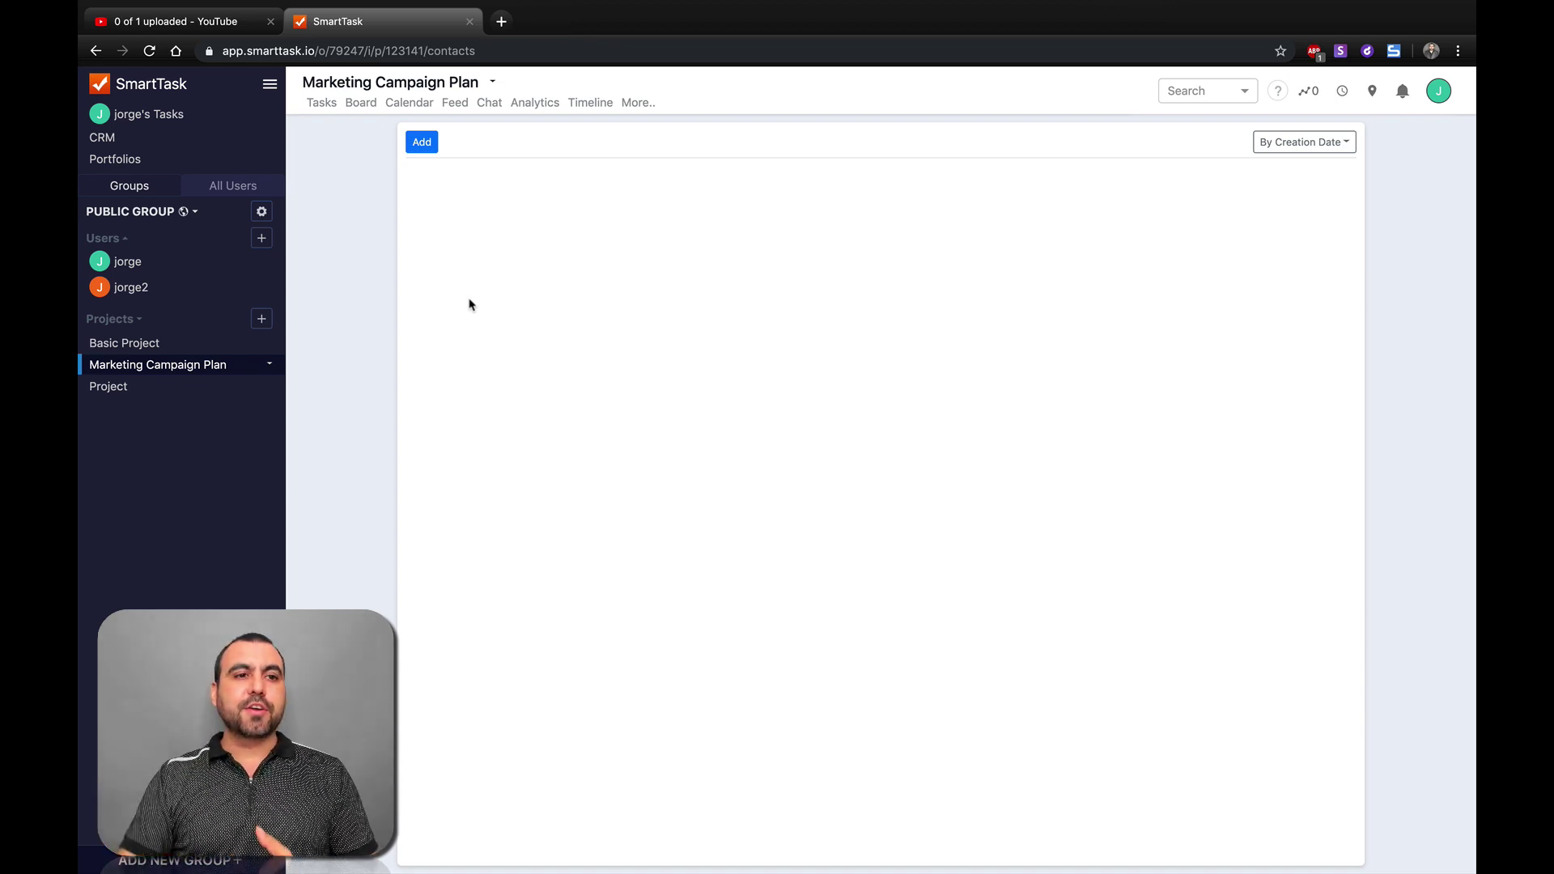
{"action": "left_click", "coordinate": [123, 137]}
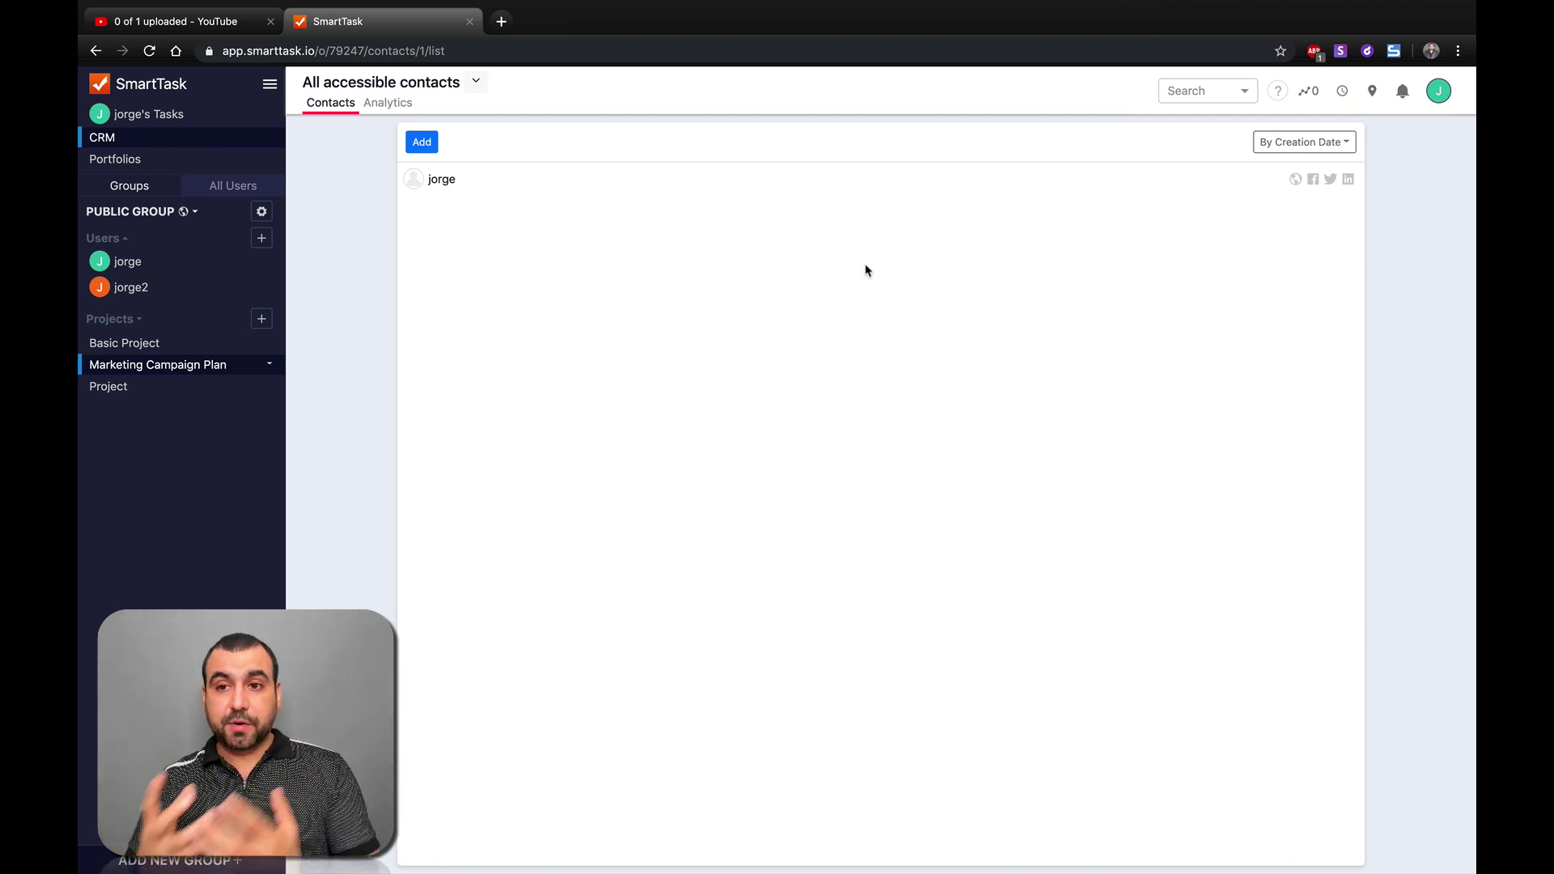
{"action": "left_click", "coordinate": [458, 186]}
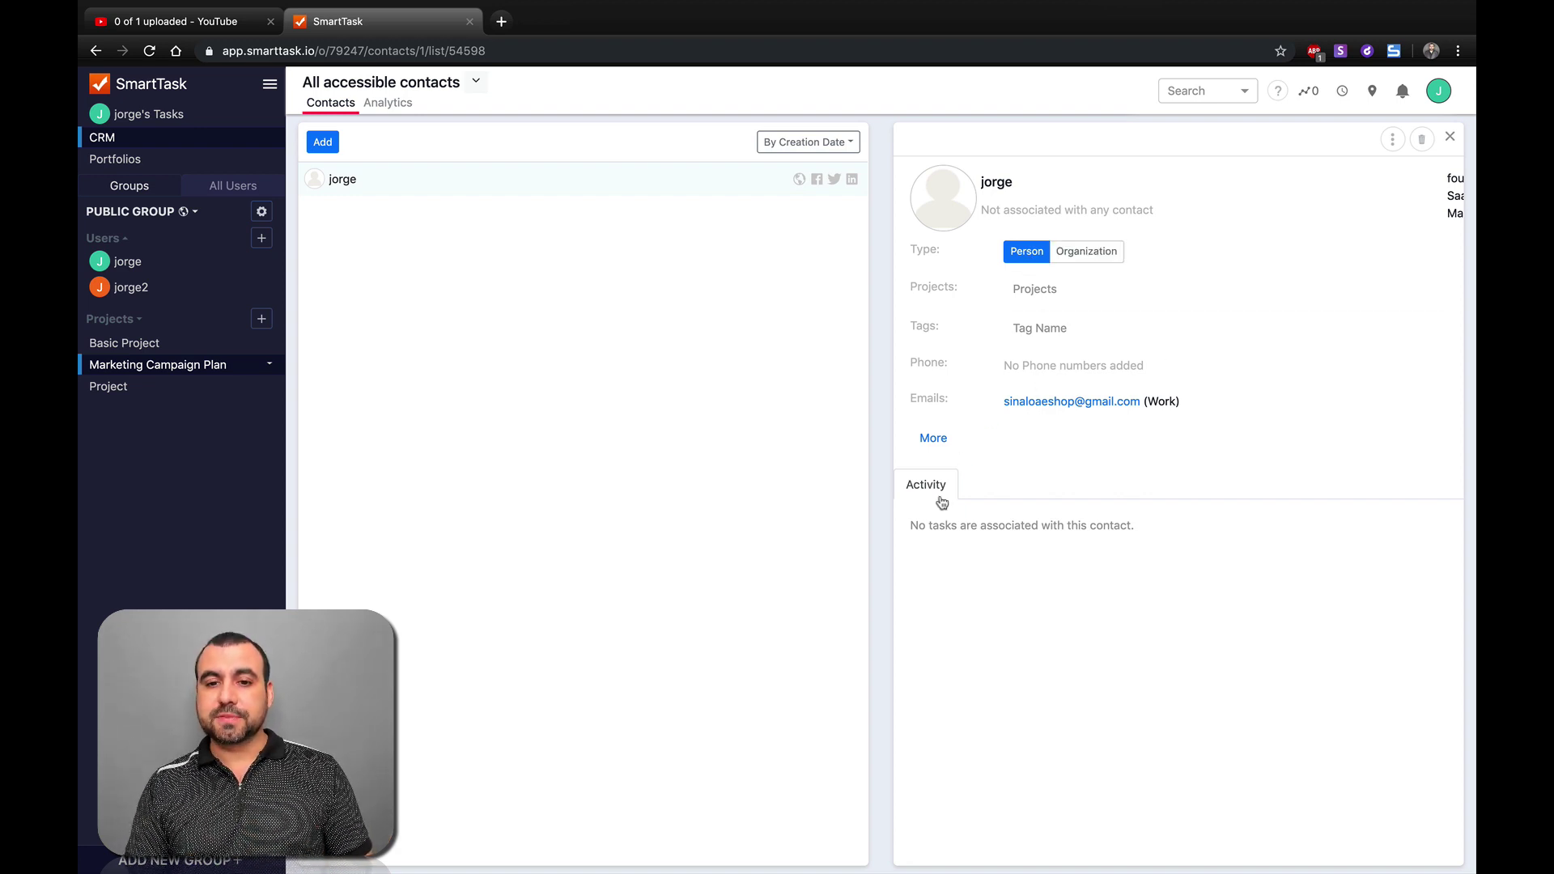
{"action": "left_click", "coordinate": [935, 440]}
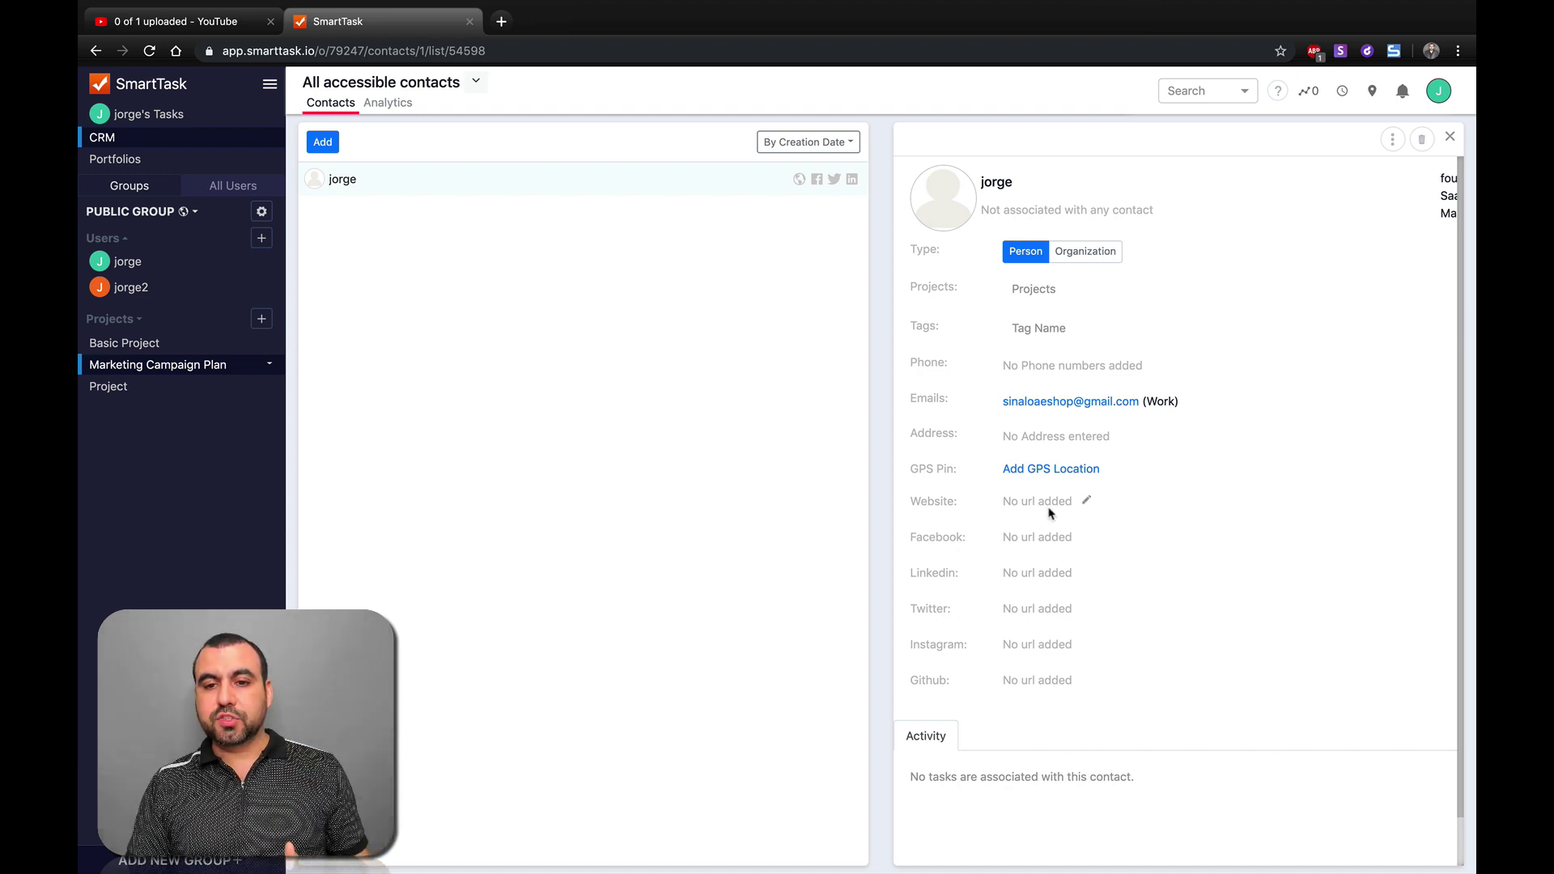
{"action": "left_click", "coordinate": [1083, 503]}
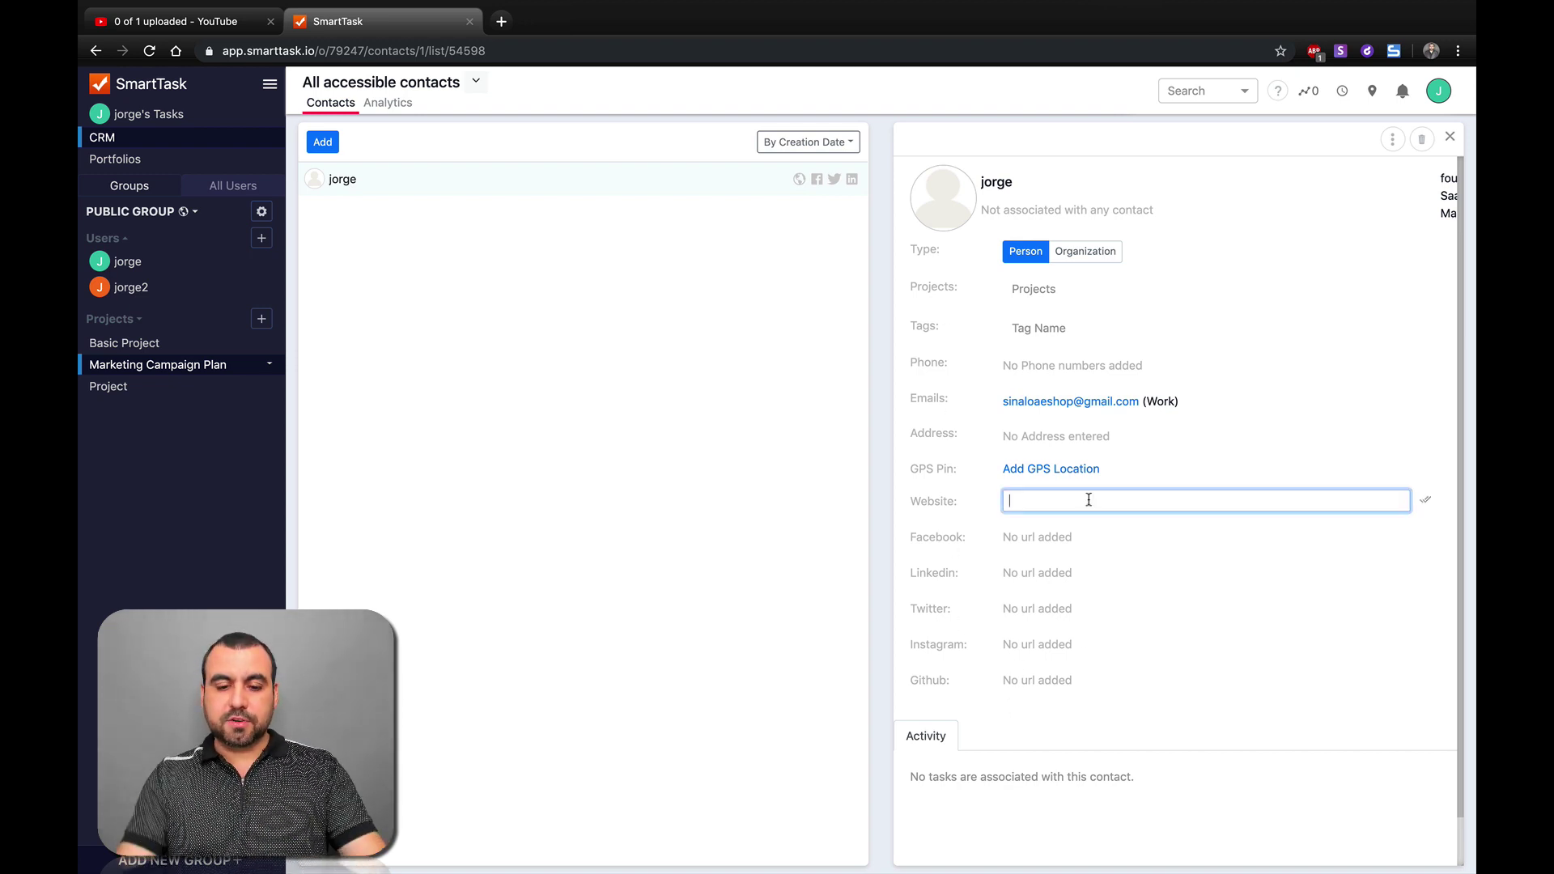
{"action": "type", "text": "https://saasm"}
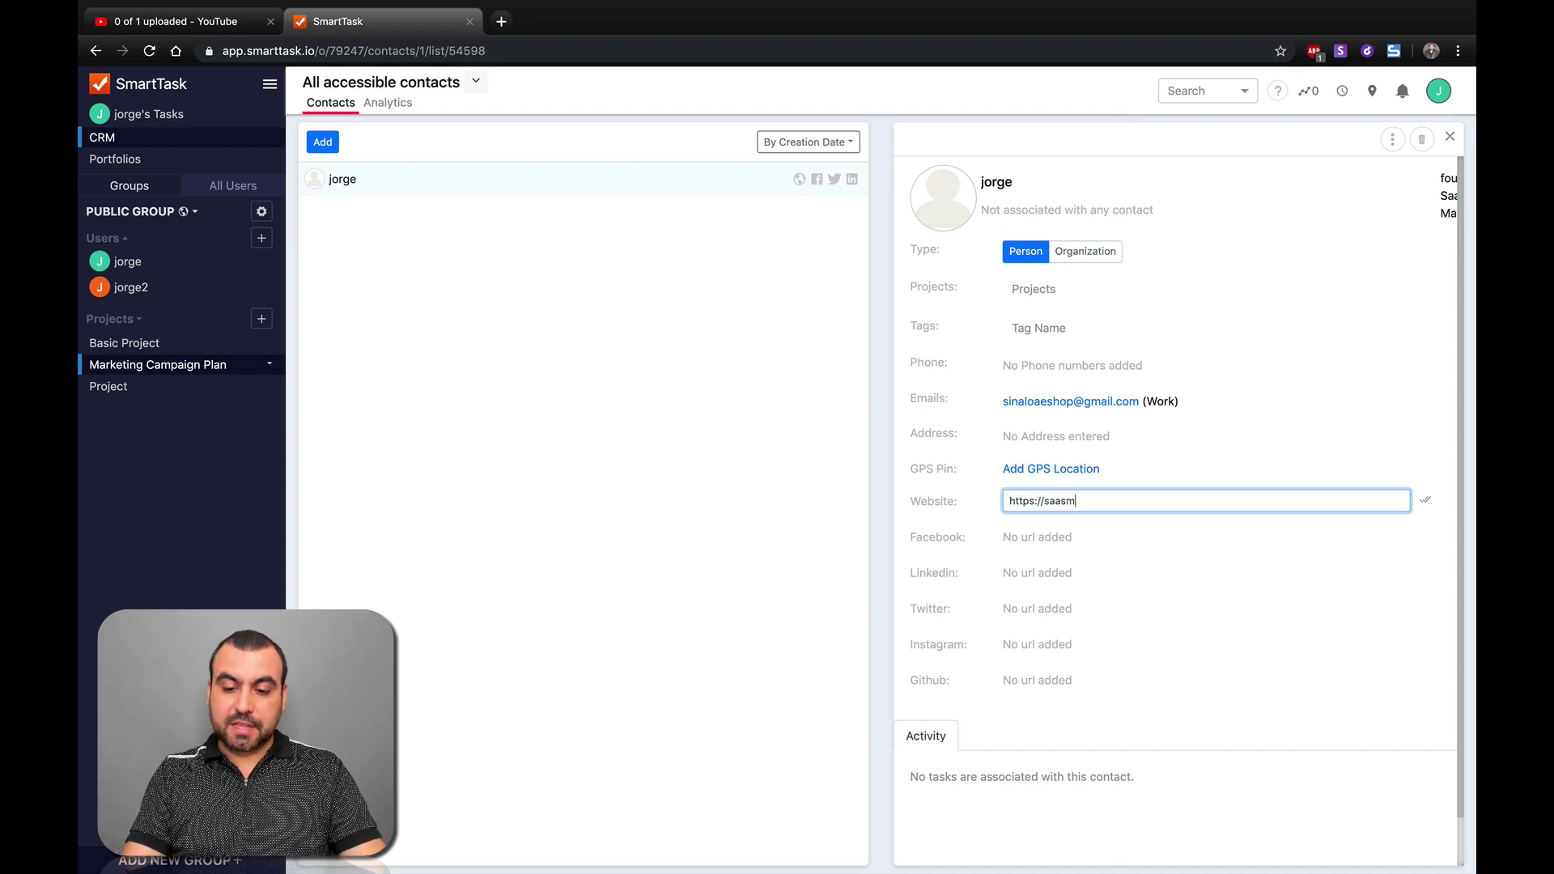
{"action": "type", "text": ".co"}
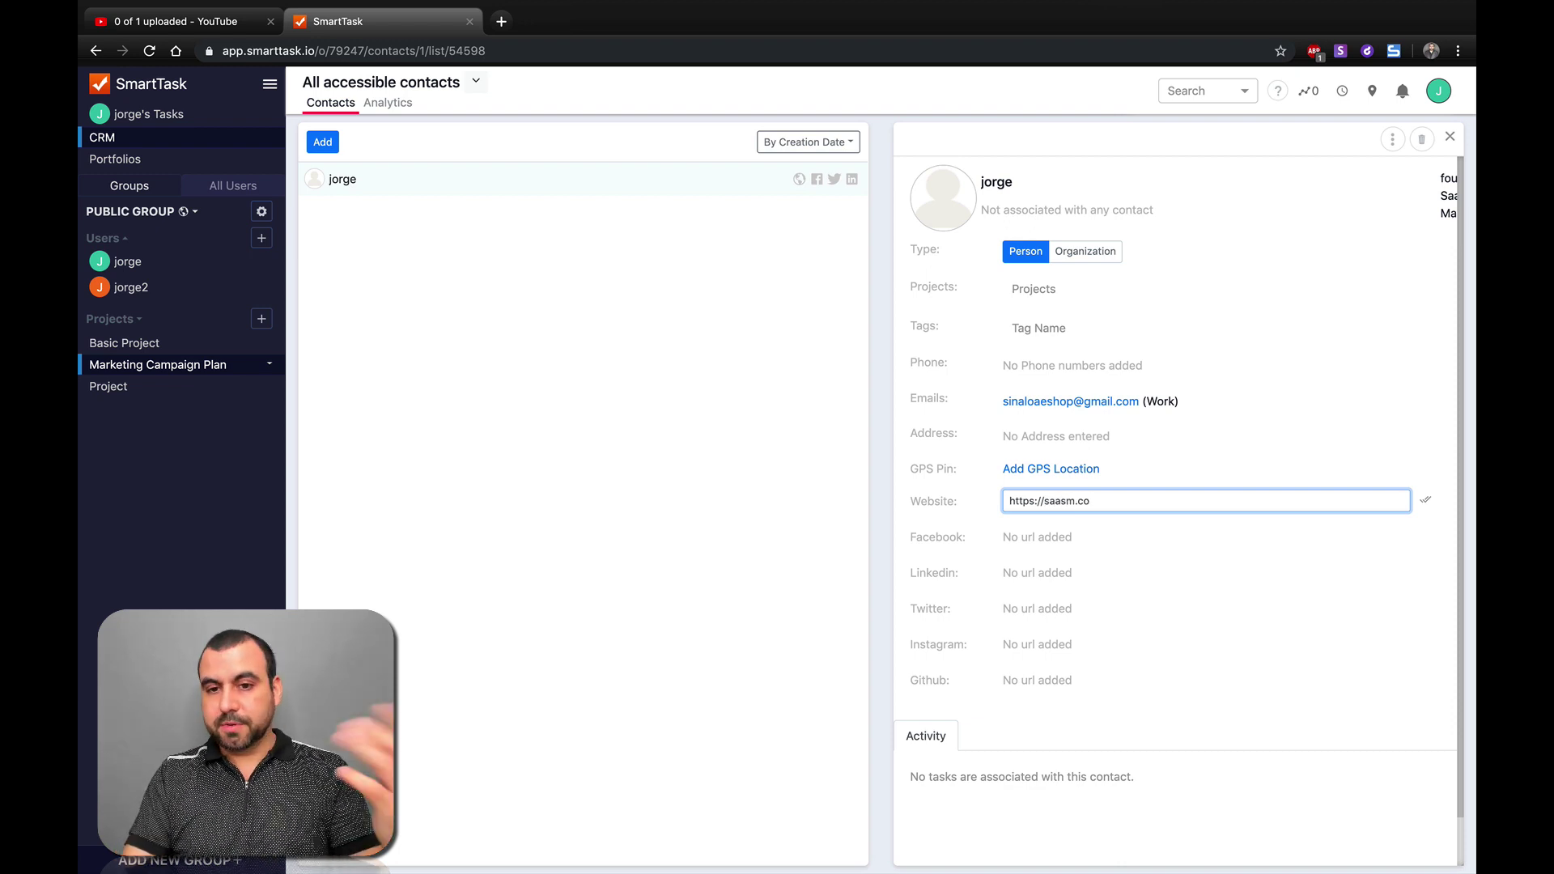
{"action": "left_click", "coordinate": [1426, 501]}
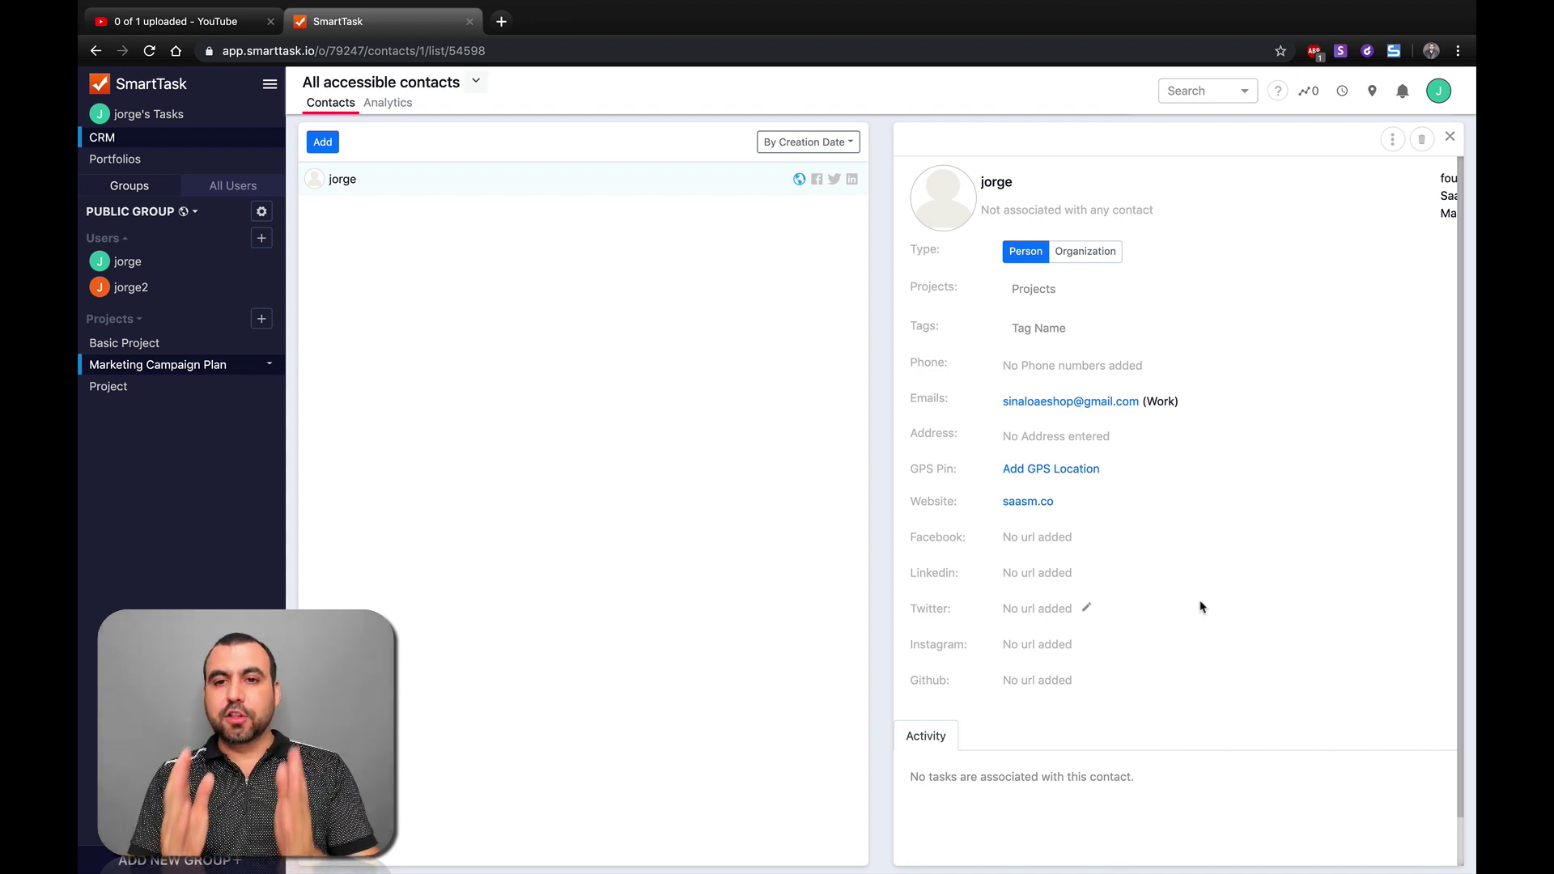
{"action": "left_click", "coordinate": [1450, 139]}
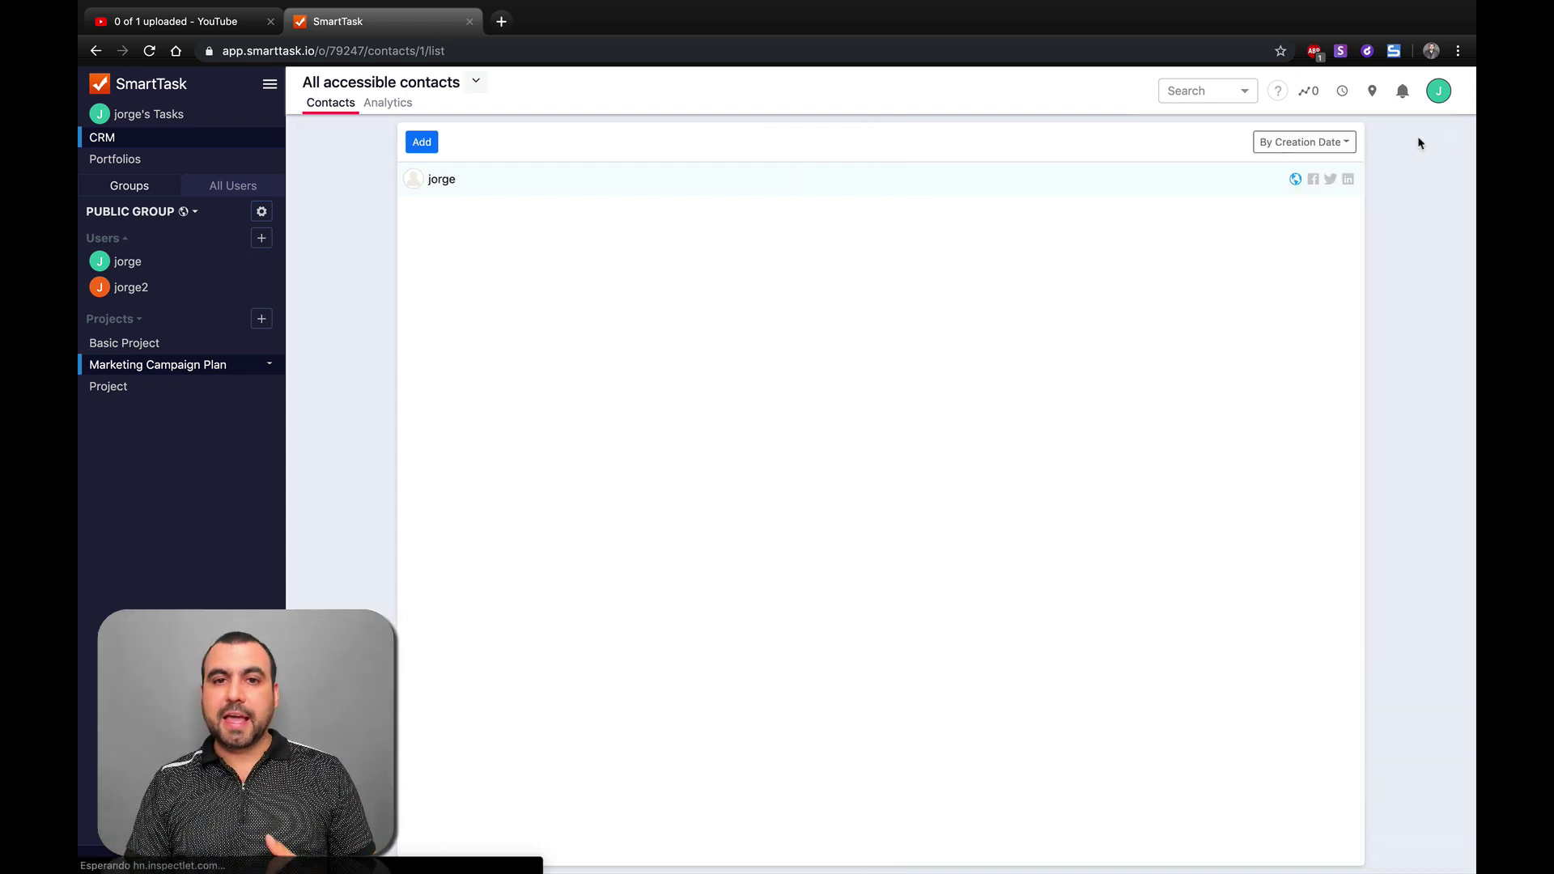
Fill a new contact as SaaS Master, described 'online reviews and overviews', and list projects
{"action": "left_click", "coordinate": [322, 142]}
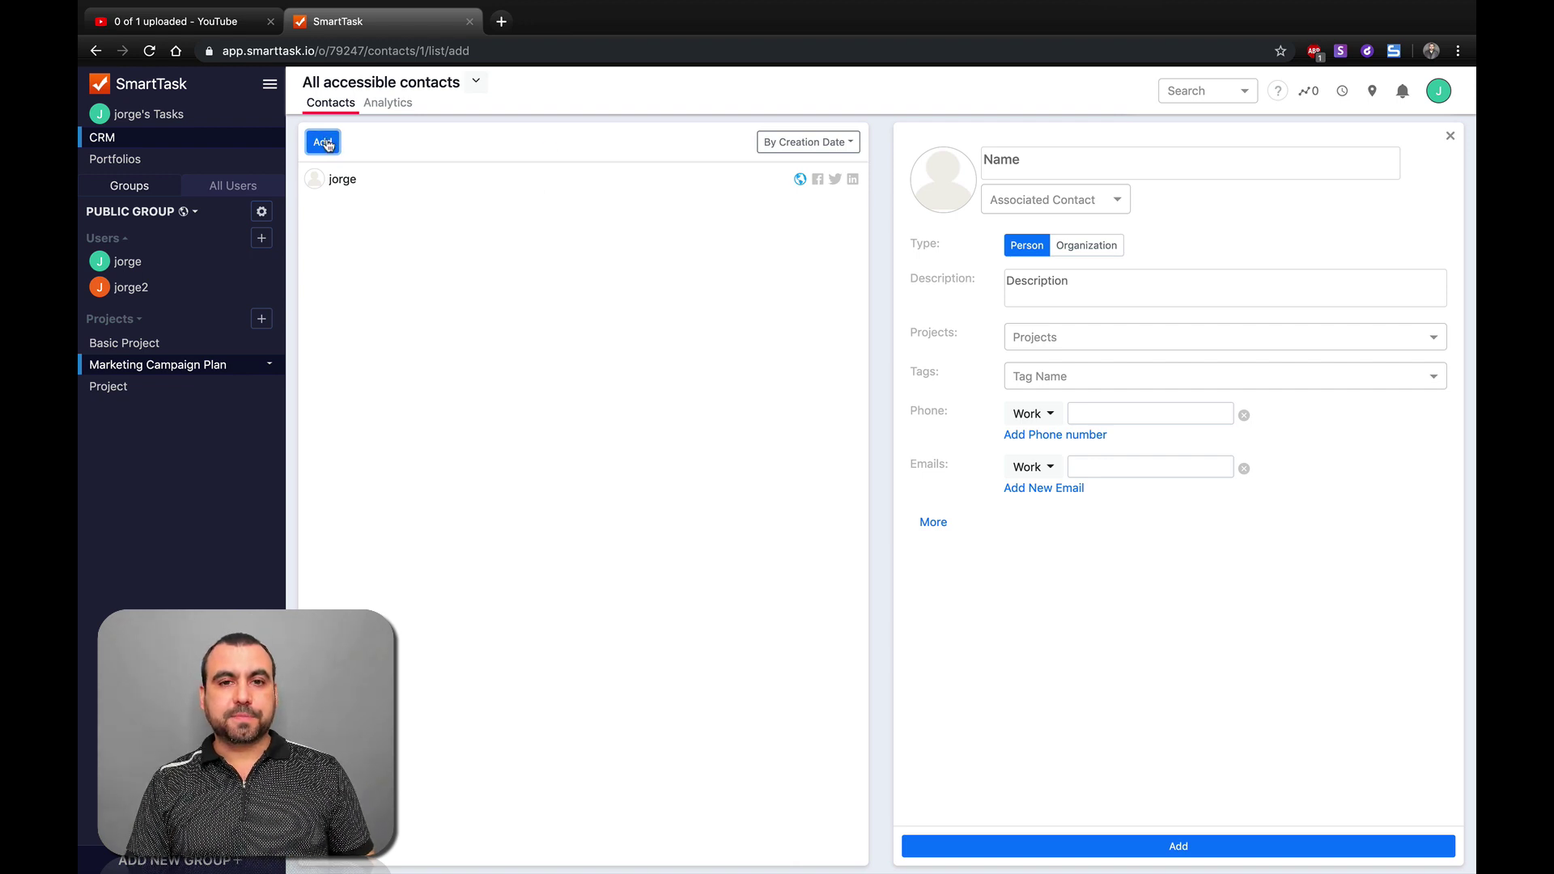
{"action": "left_click", "coordinate": [1042, 163]}
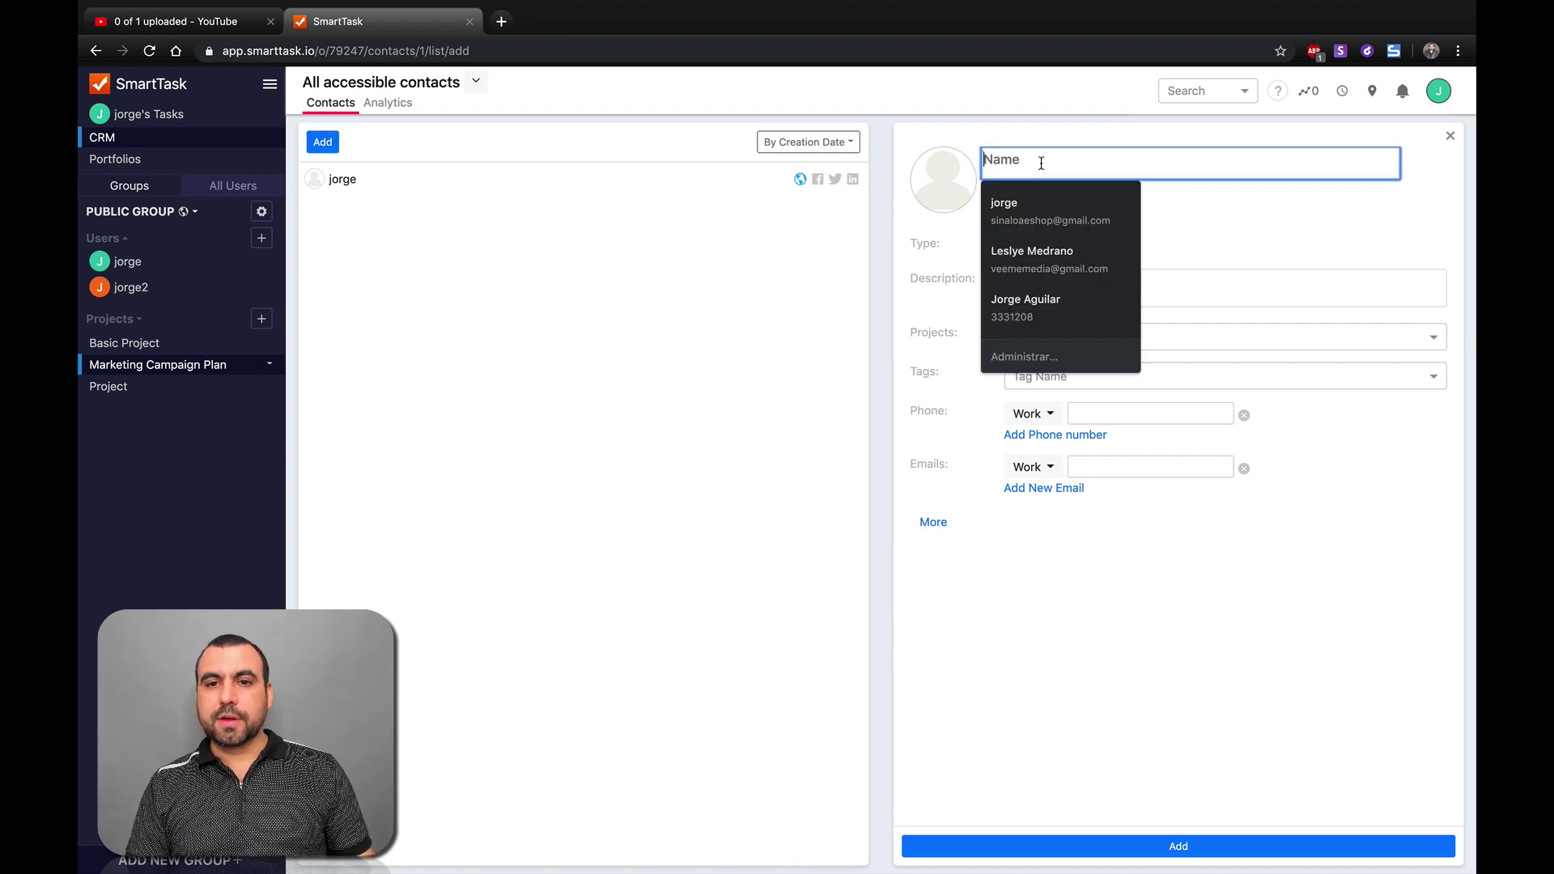
{"action": "type", "text": "jorge2"}
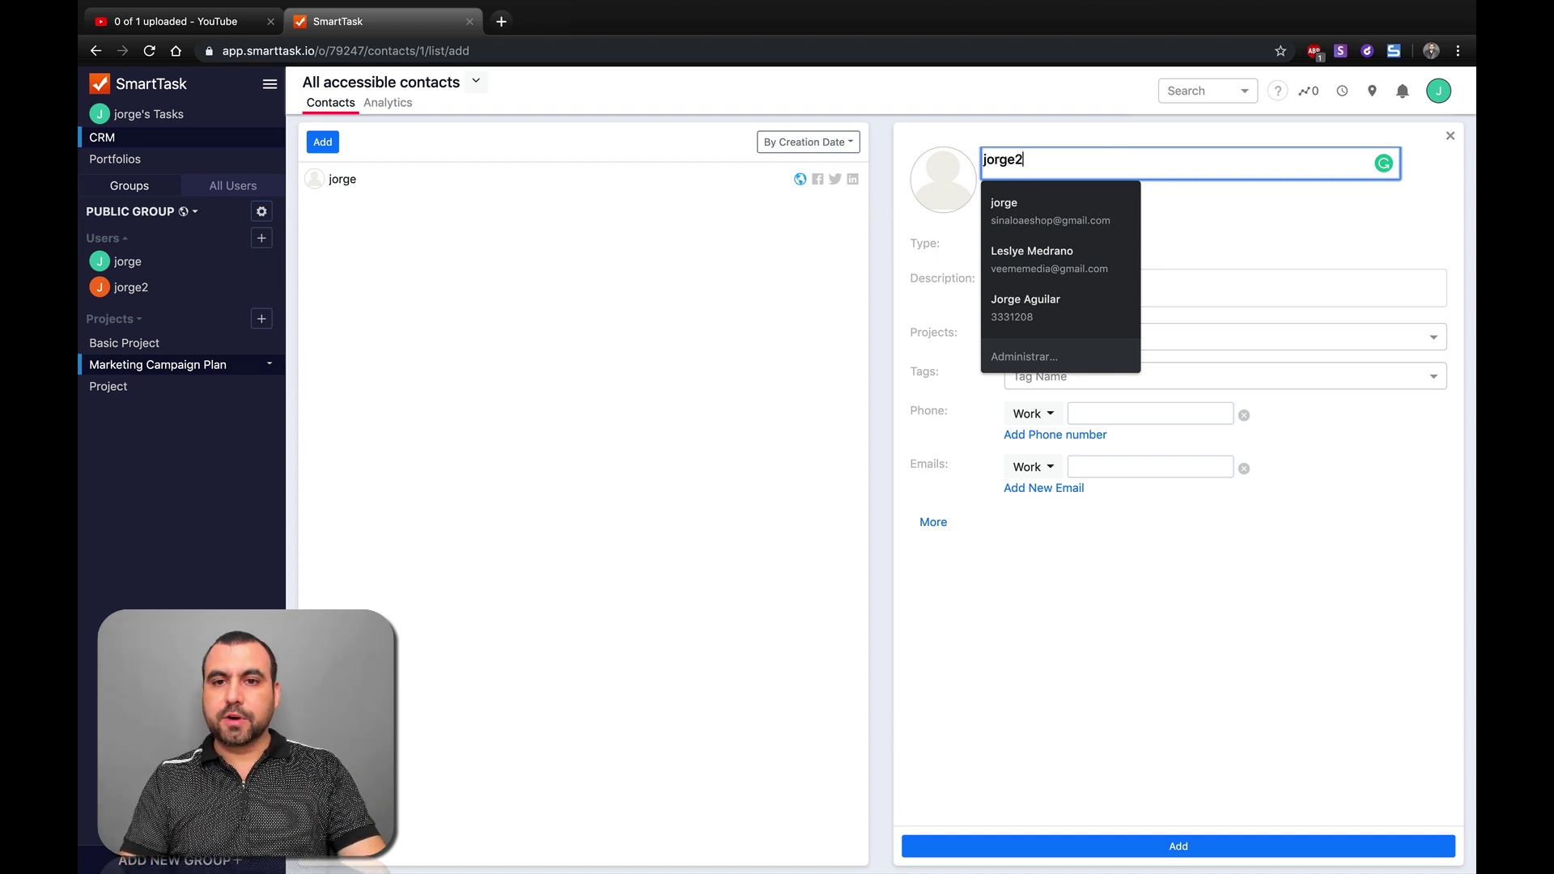
{"action": "left_click", "coordinate": [1224, 212]}
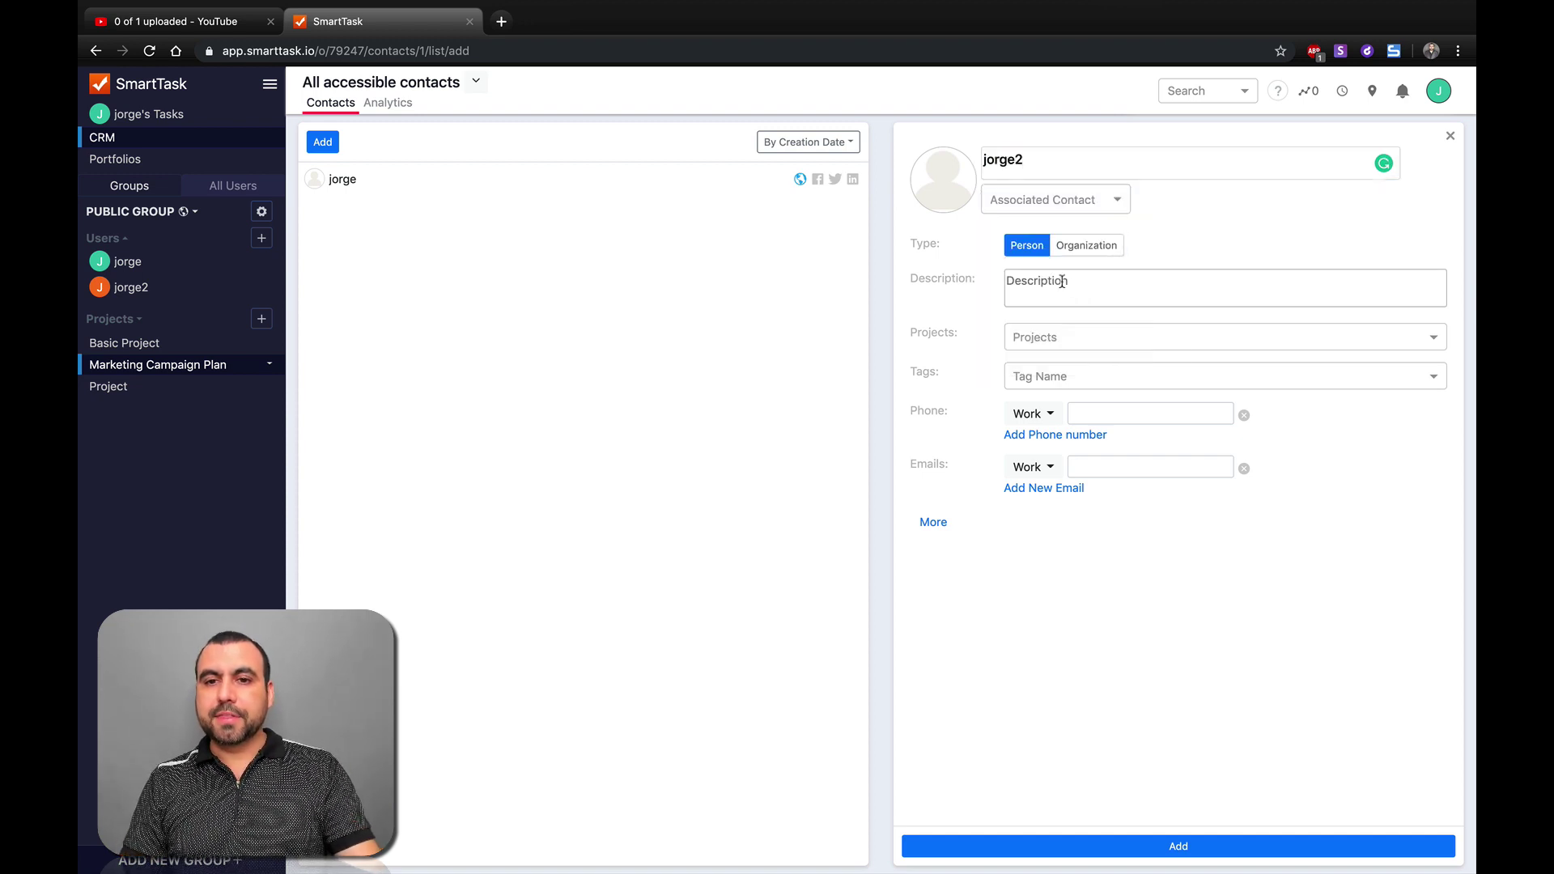
{"action": "left_click", "coordinate": [1087, 246]}
{"action": "double_click", "coordinate": [1053, 166]}
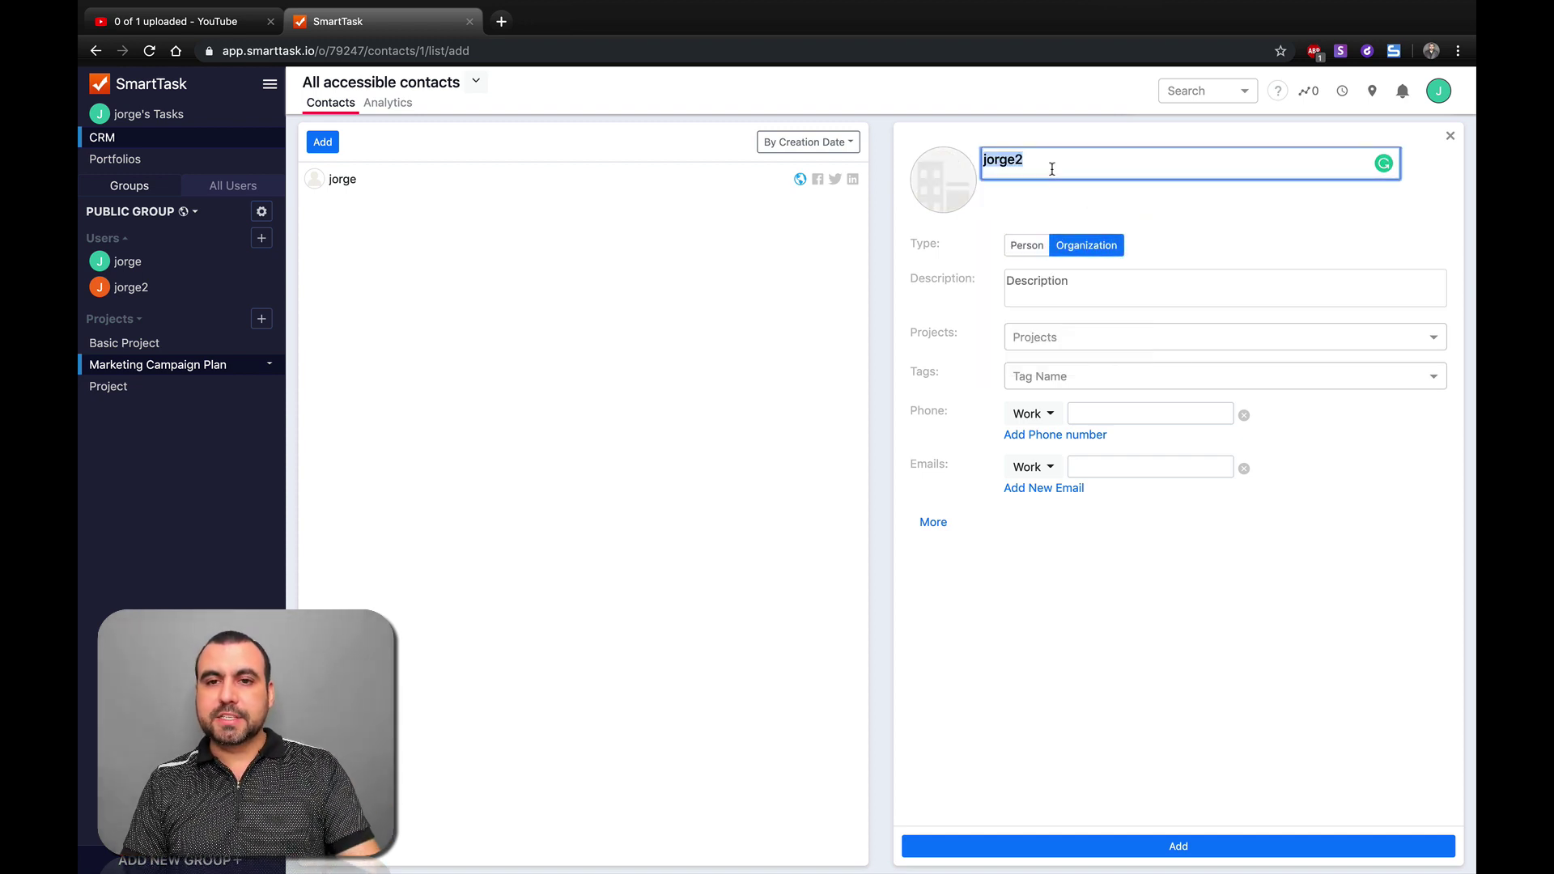
{"action": "type", "text": "SaaS "}
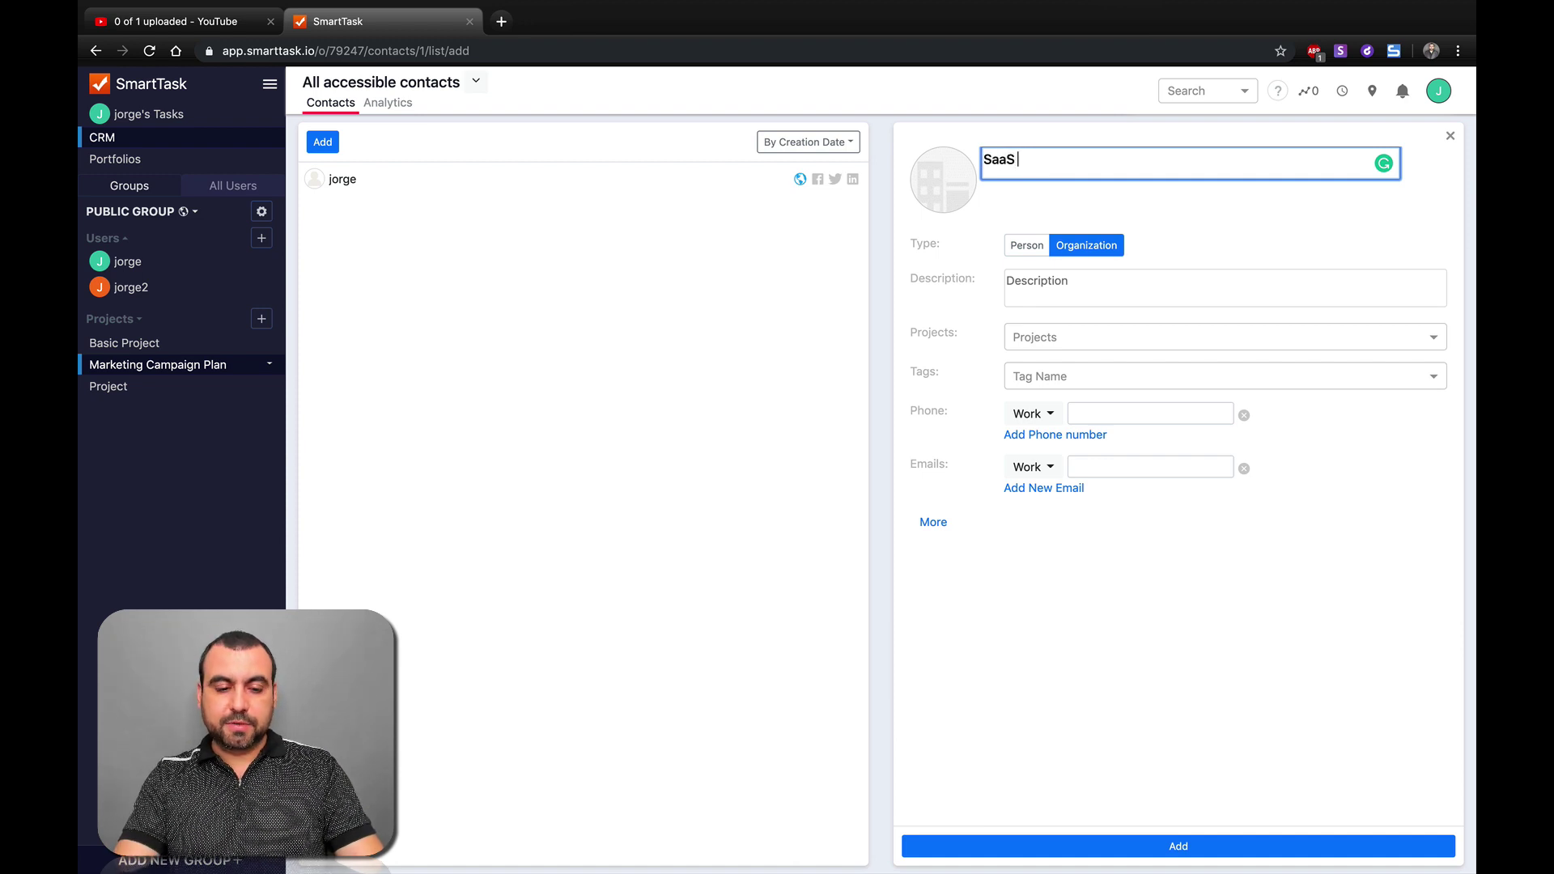
{"action": "type", "text": "Master"}
{"action": "left_click", "coordinate": [1080, 287]}
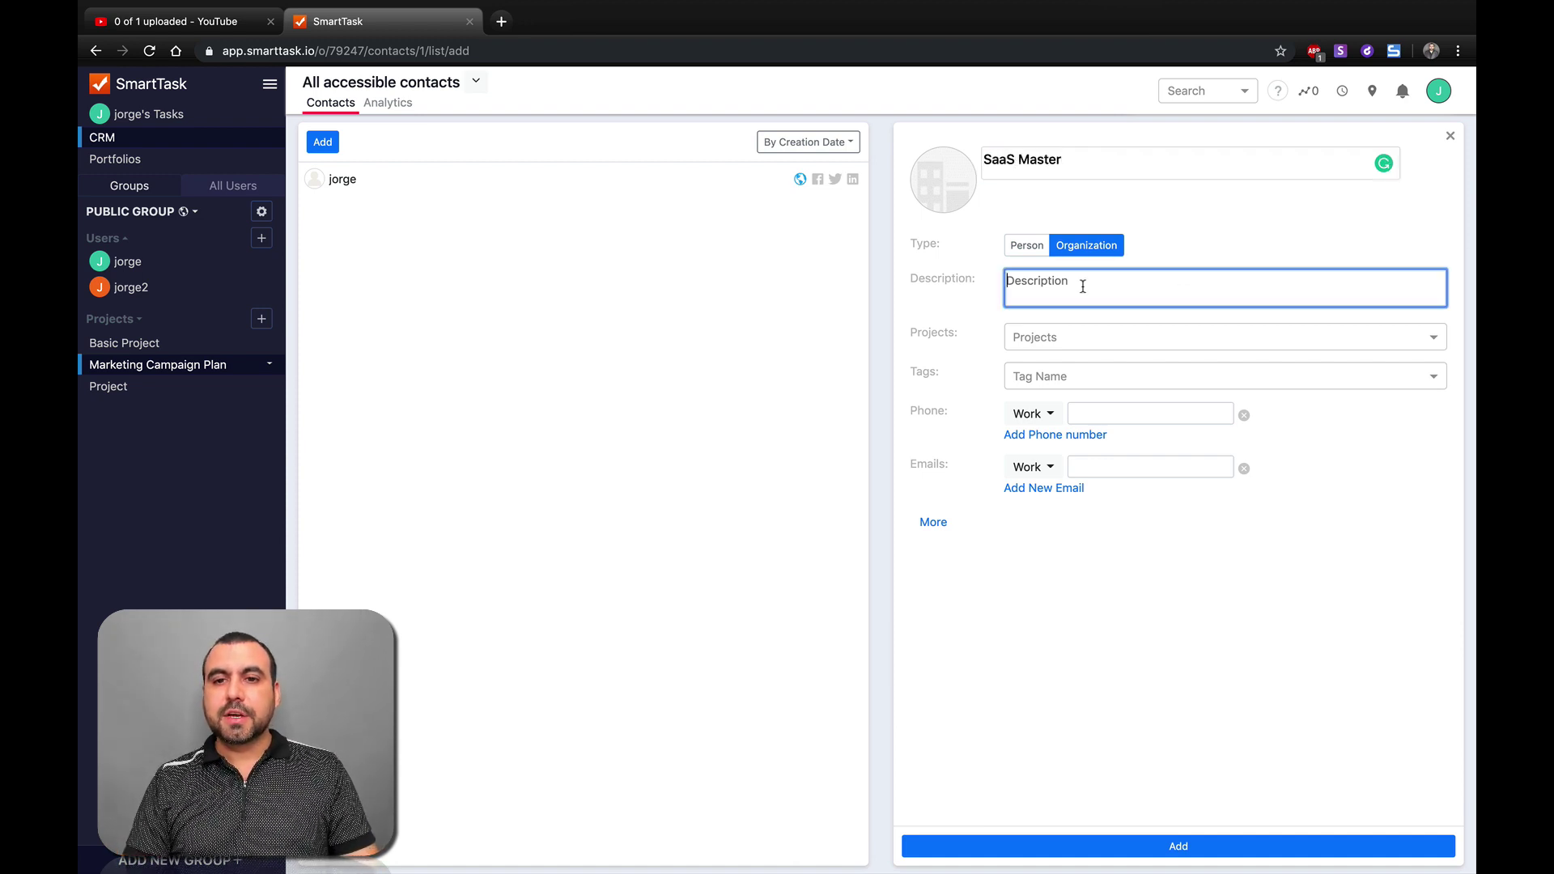
{"action": "type", "text": "online "}
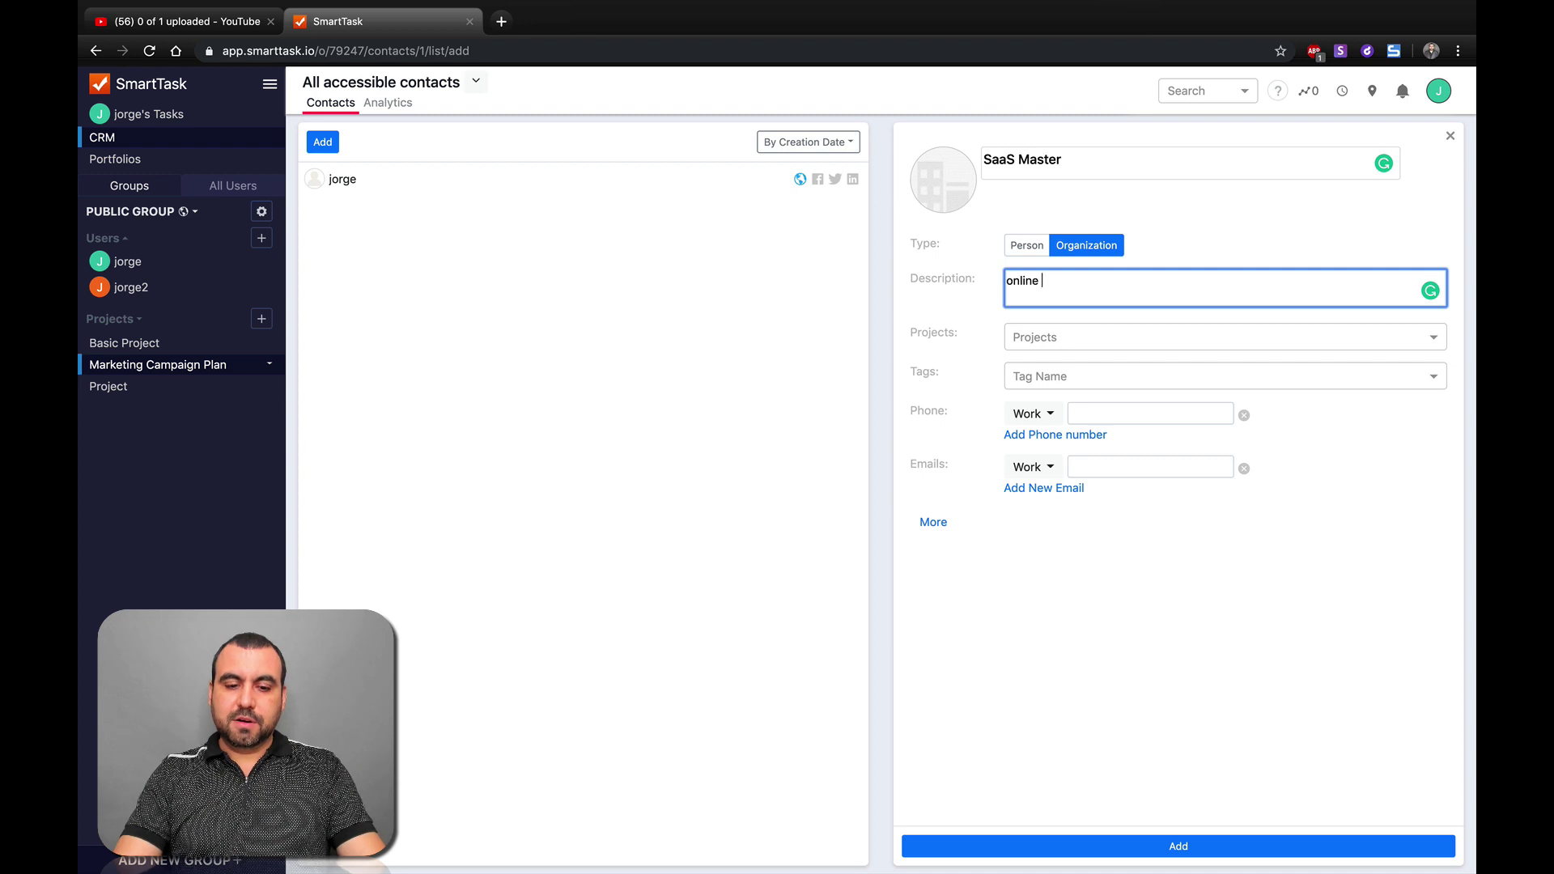
{"action": "type", "text": "reviews and o"}
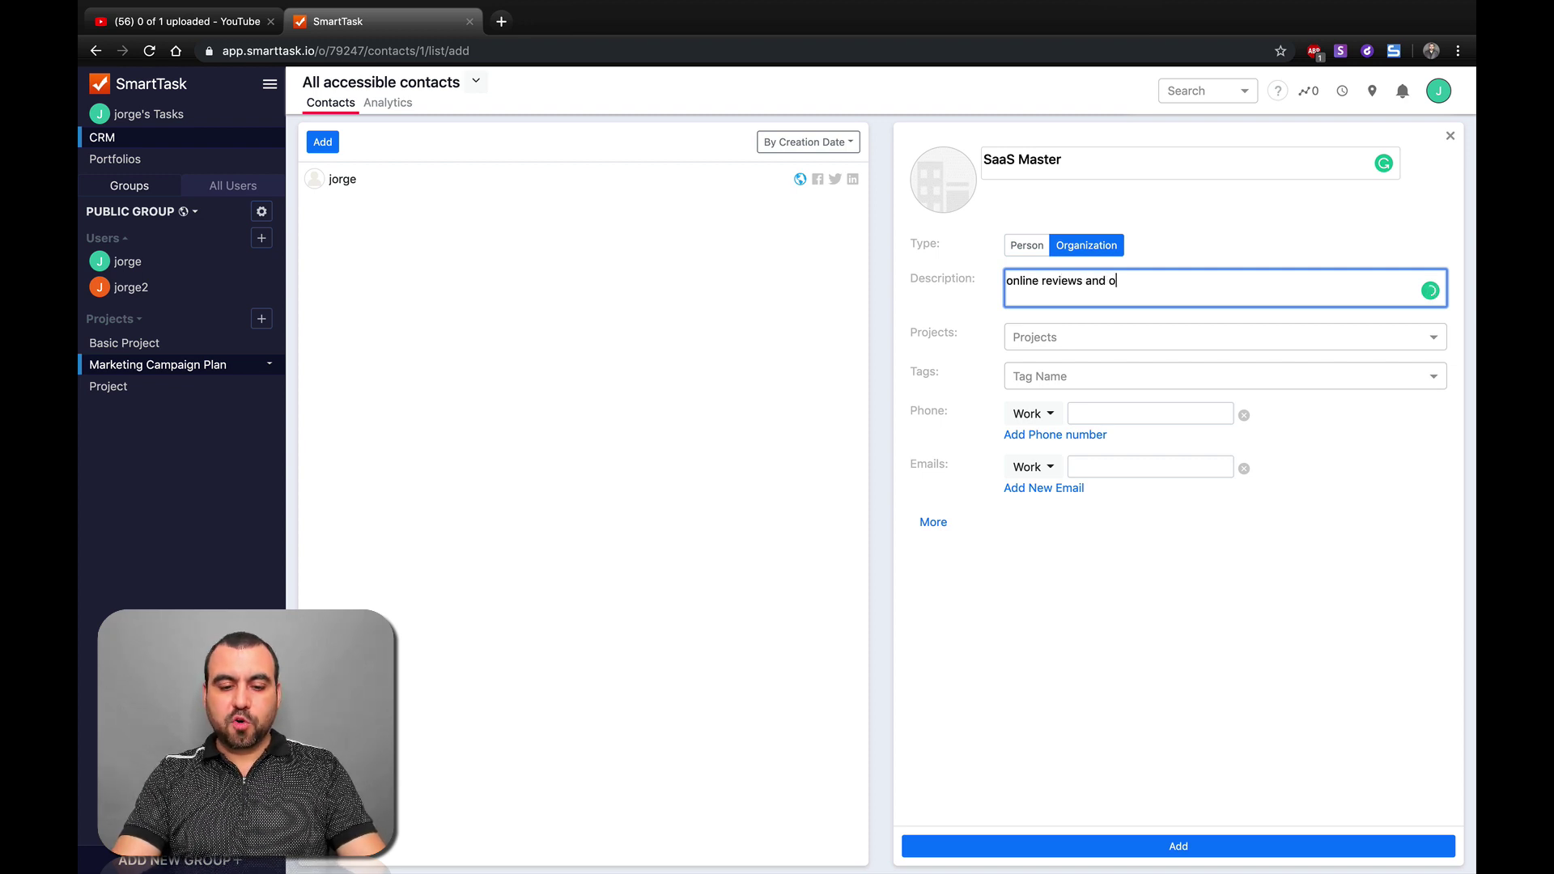
{"action": "type", "text": "verviews"}
{"action": "left_click", "coordinate": [1090, 346]}
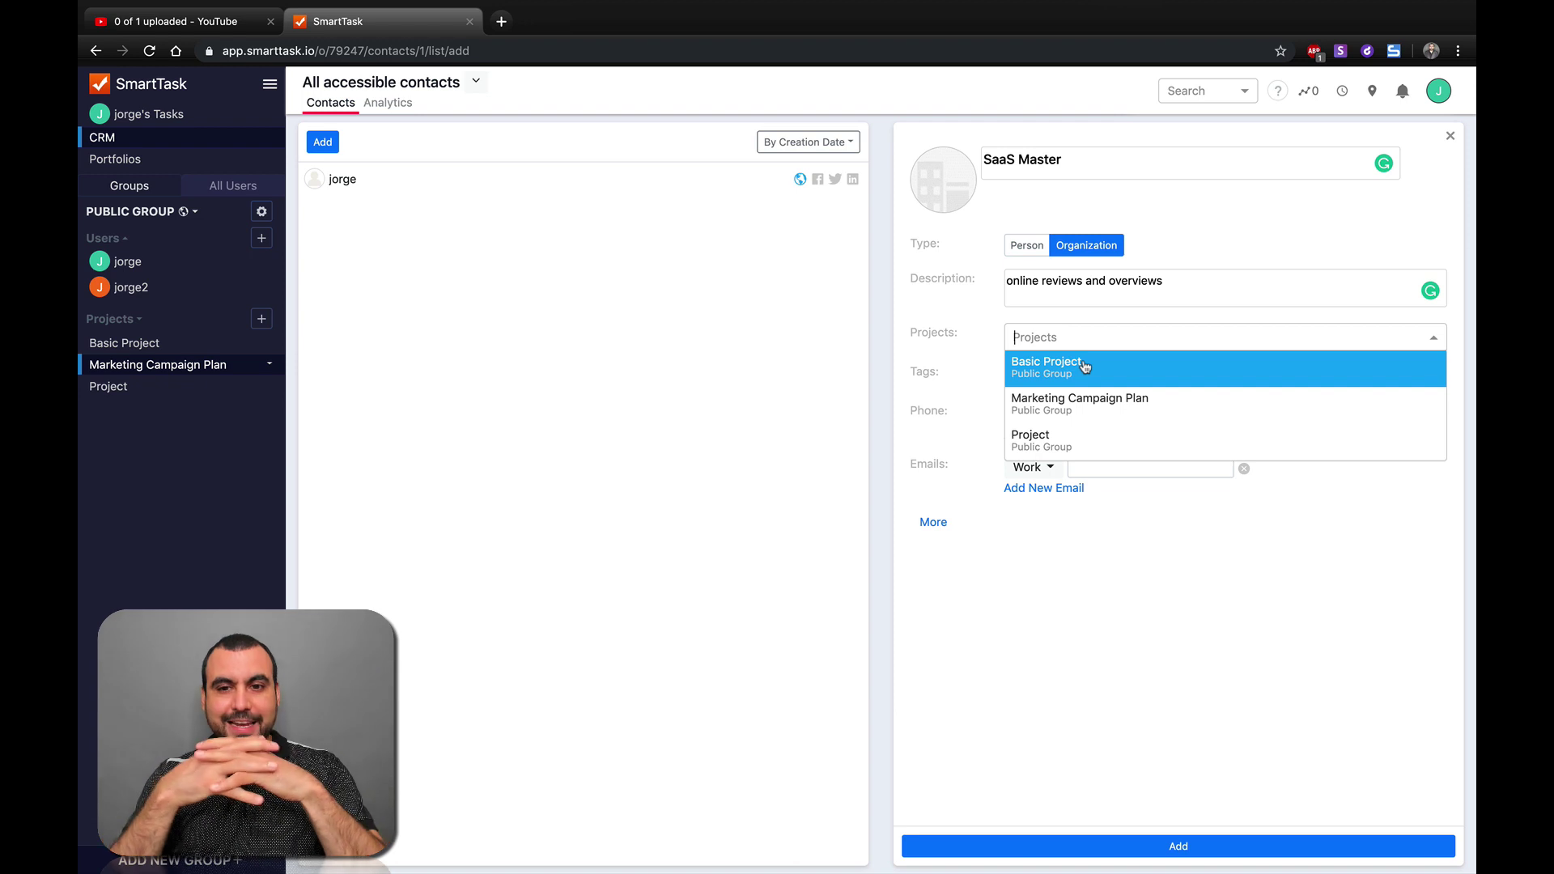
Link SaaS Master to Marketing Campaign Plan, without tags, and add the contact
{"action": "left_click", "coordinate": [1091, 420]}
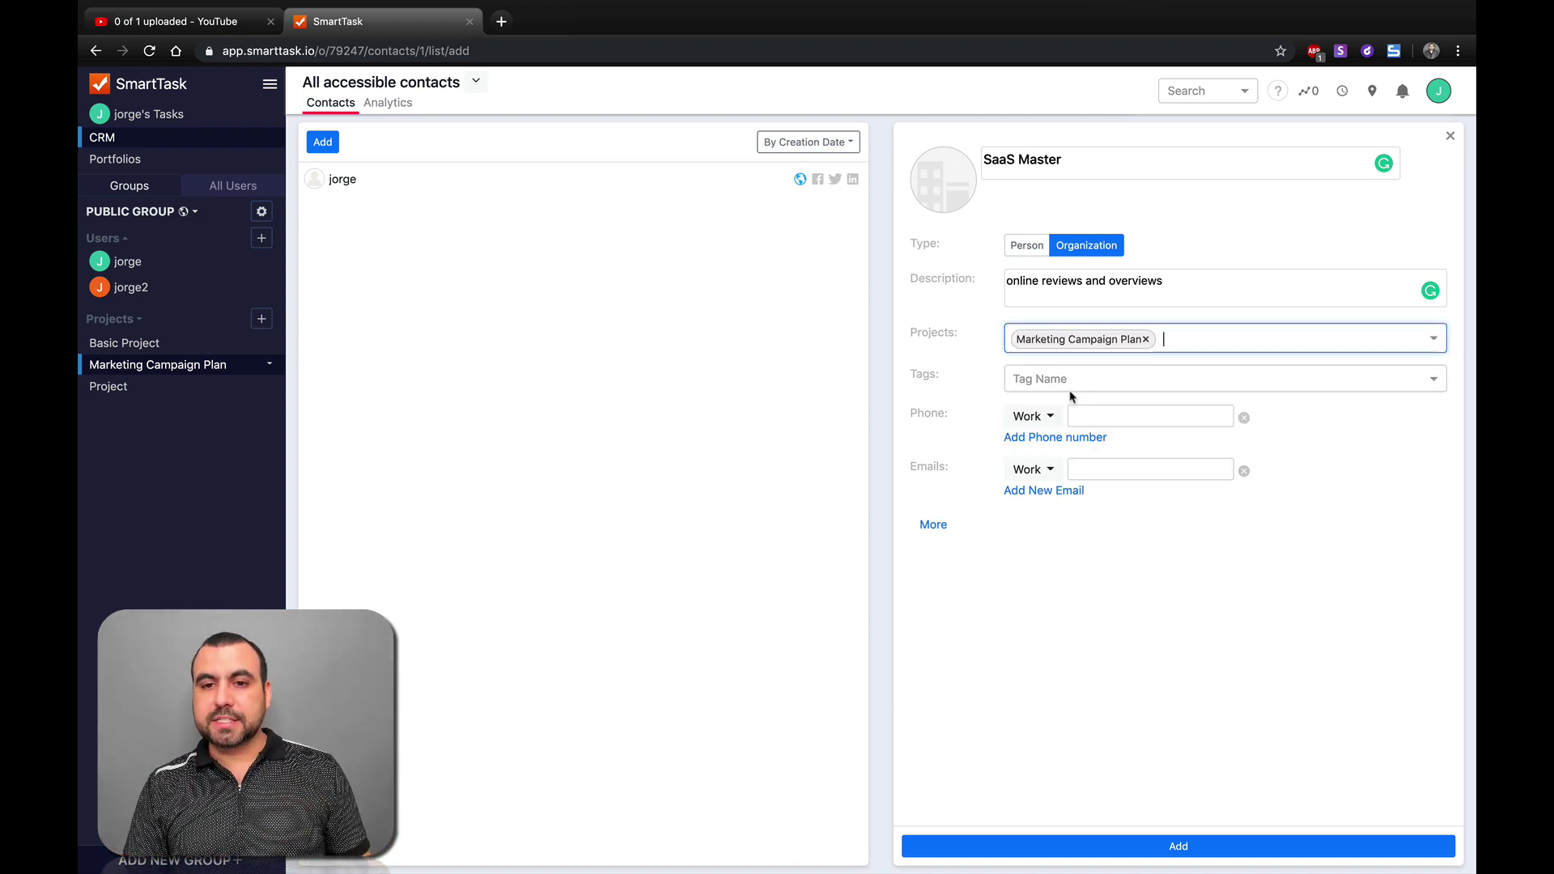
{"action": "left_click", "coordinate": [1072, 380]}
{"action": "left_click", "coordinate": [1133, 638]}
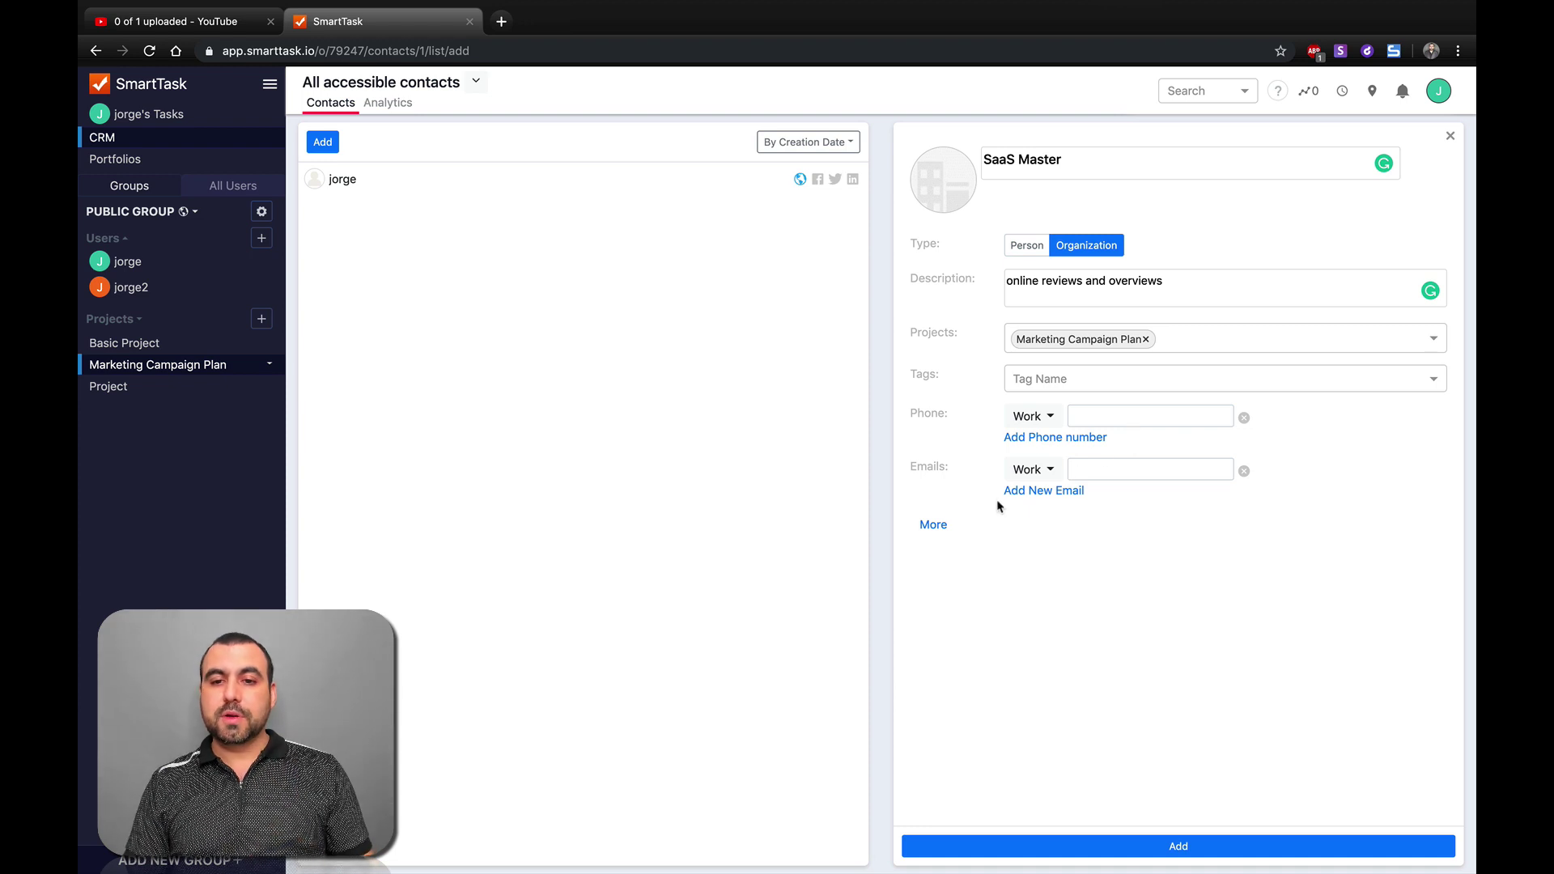
{"action": "left_click", "coordinate": [938, 525]}
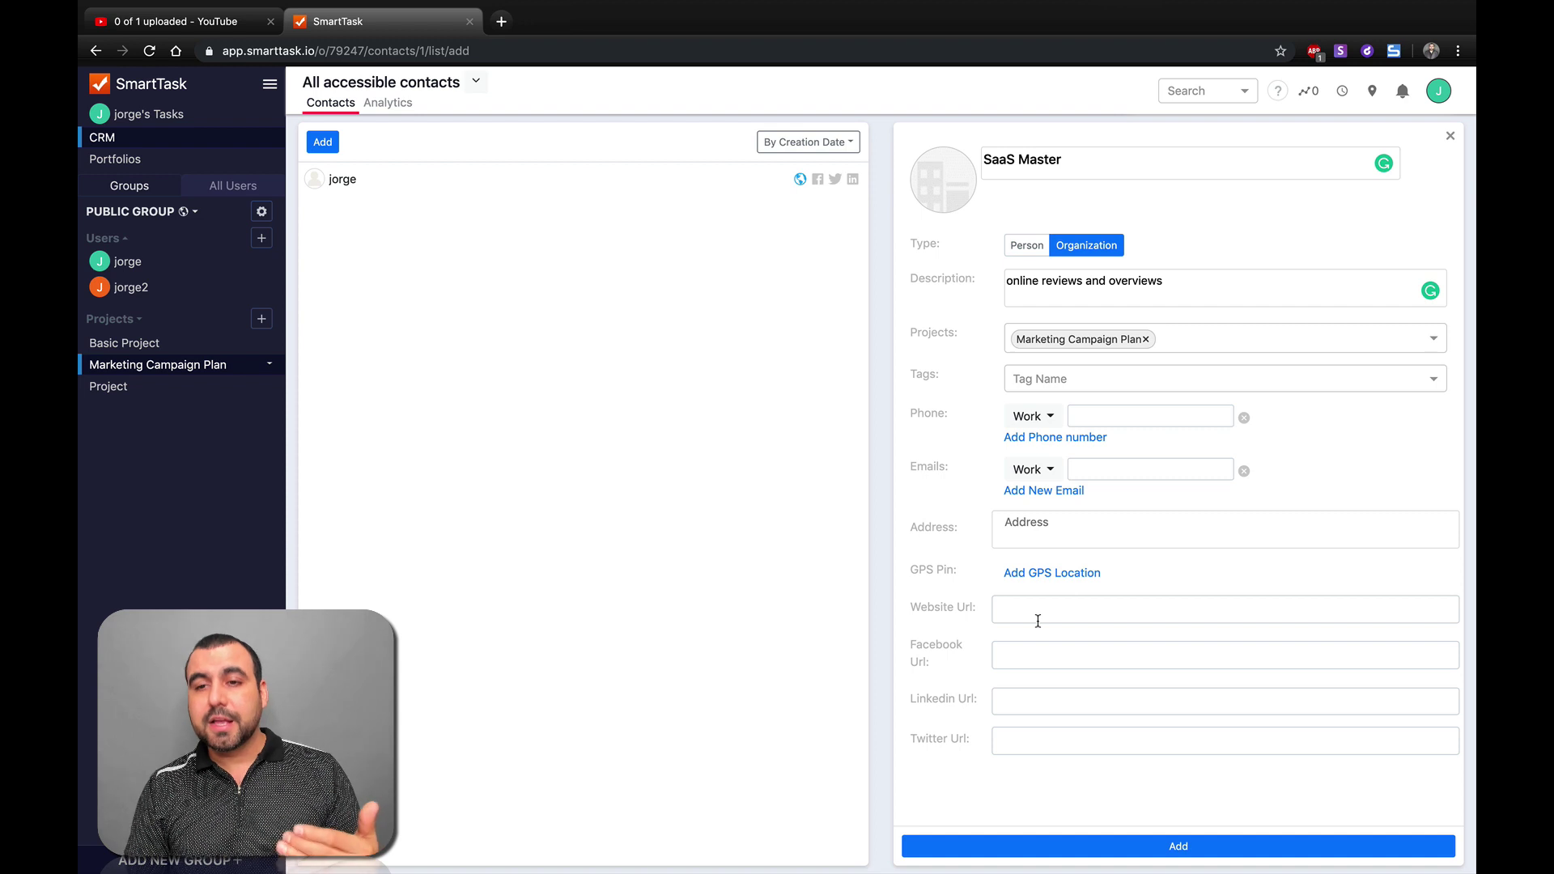
{"action": "left_click", "coordinate": [1104, 847]}
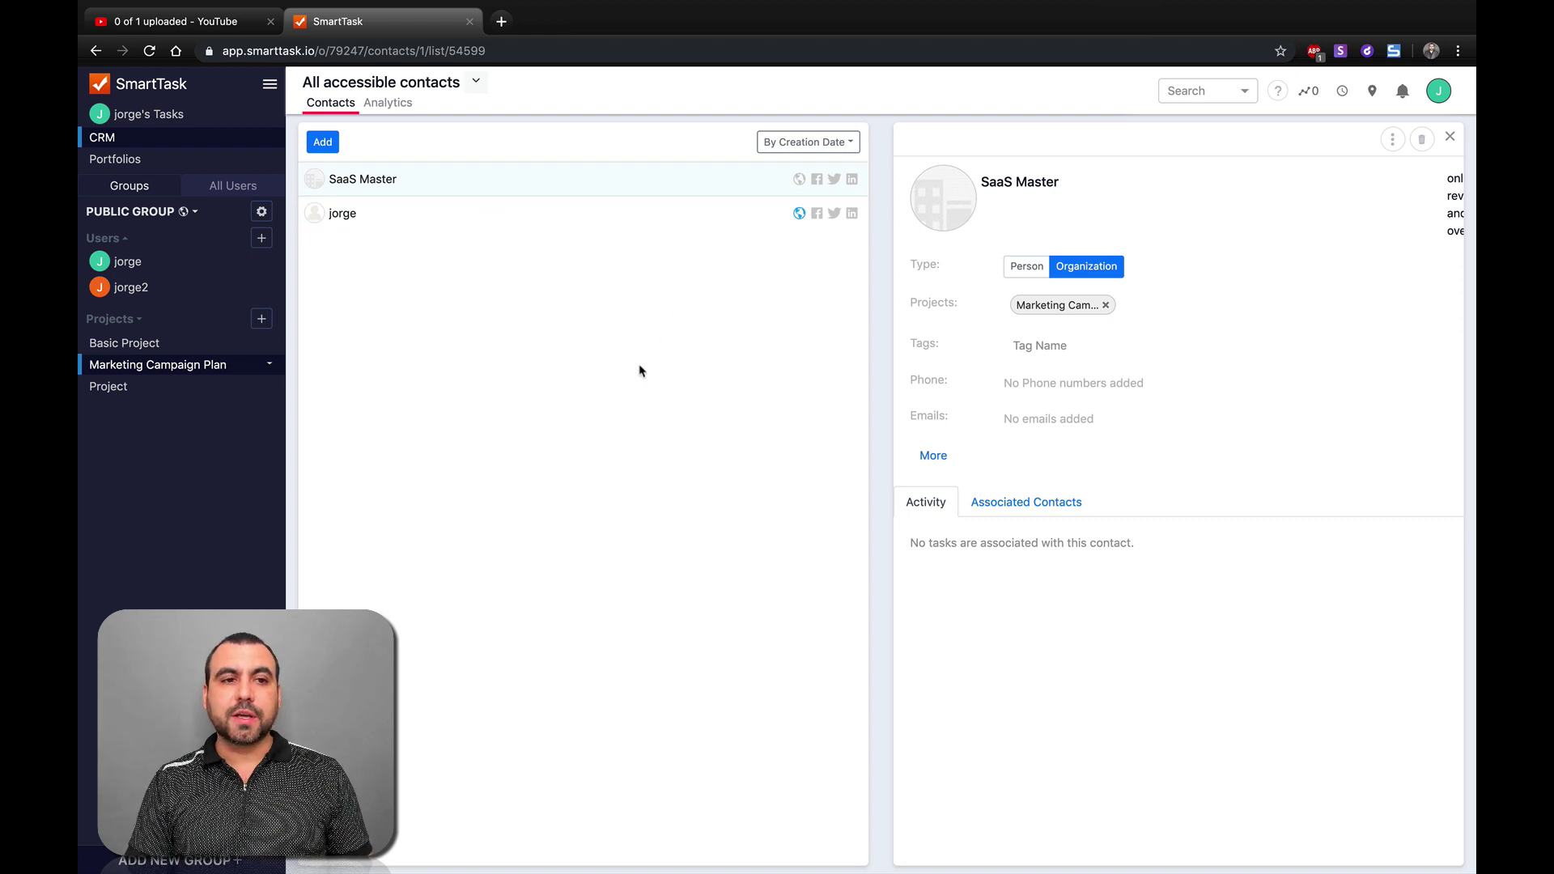
Close the SaaS Master details, reopen them to check, and close again
{"action": "left_click", "coordinate": [1450, 137]}
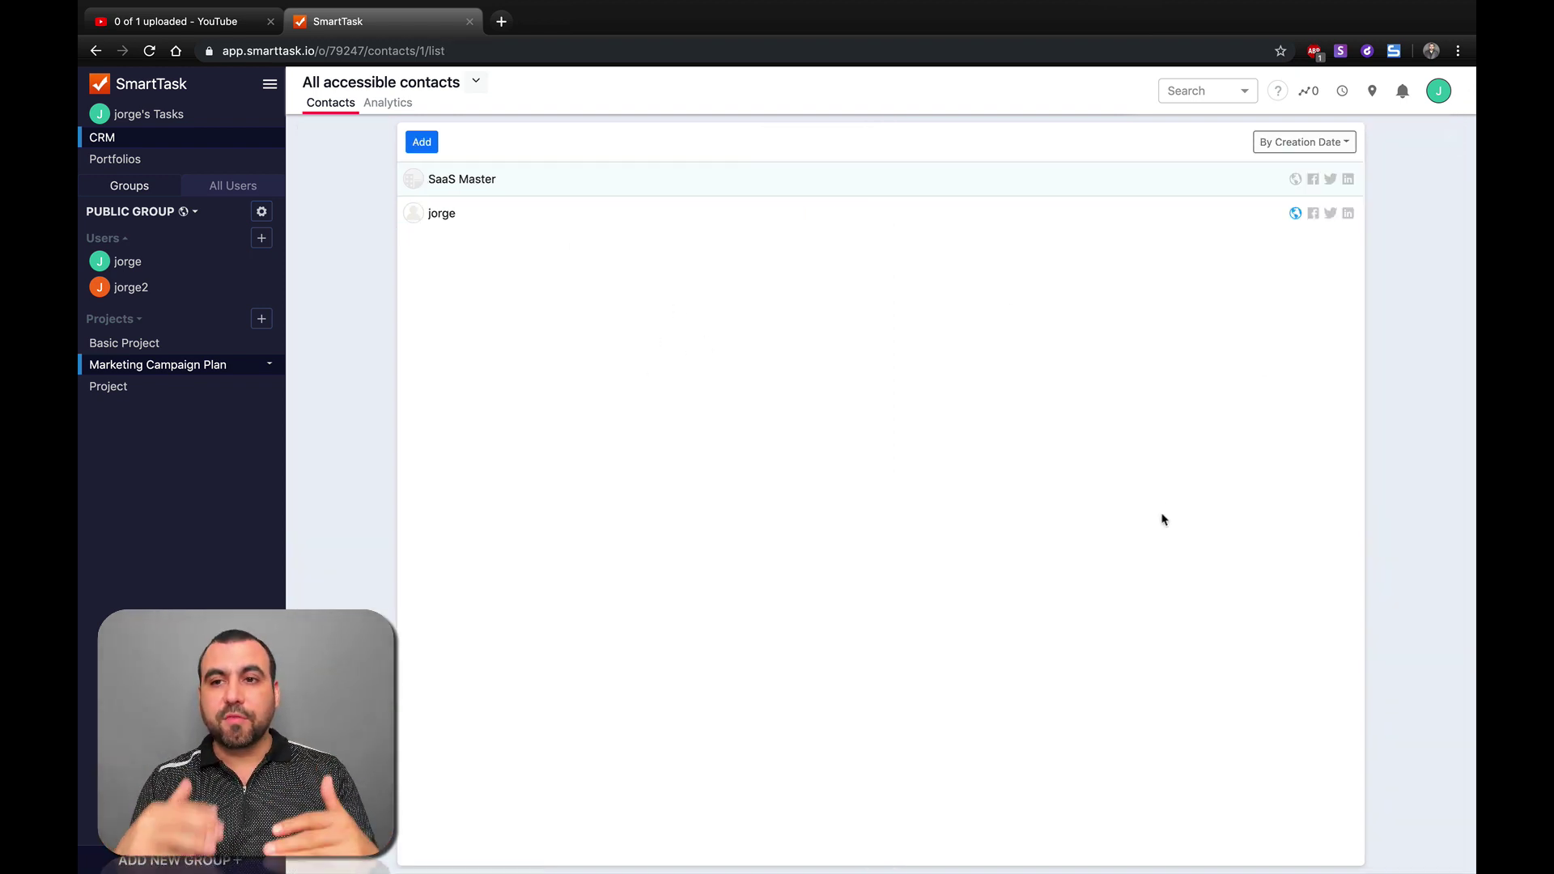
{"action": "left_click", "coordinate": [461, 179]}
{"action": "left_click", "coordinate": [1450, 137]}
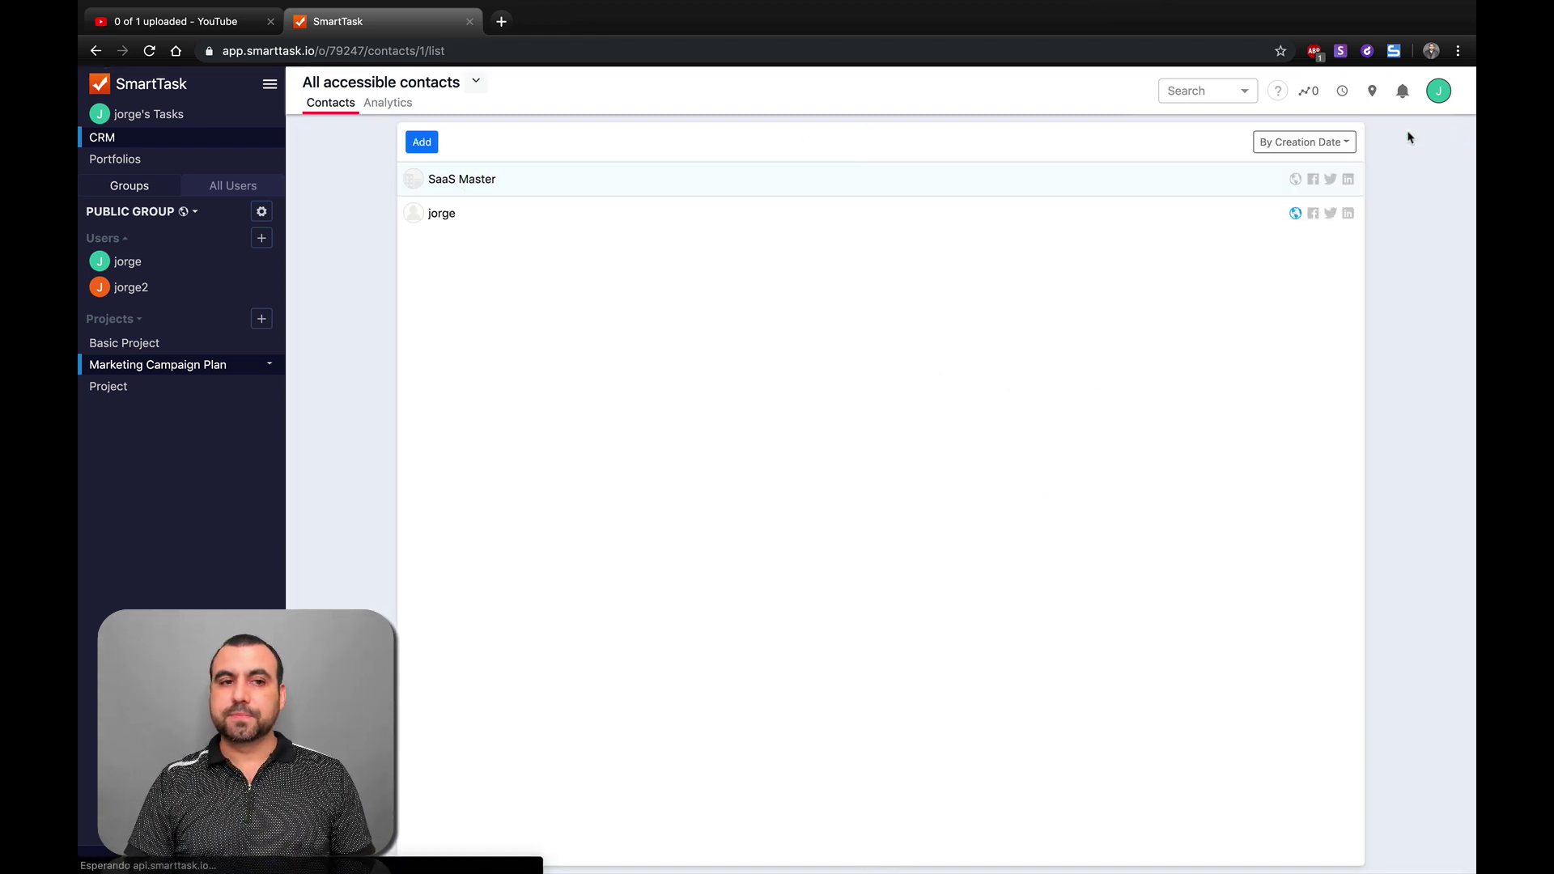
Open the SaaS Master portfolio and view Basic Project's summary: 0% progress, no due date
{"action": "left_click", "coordinate": [118, 158]}
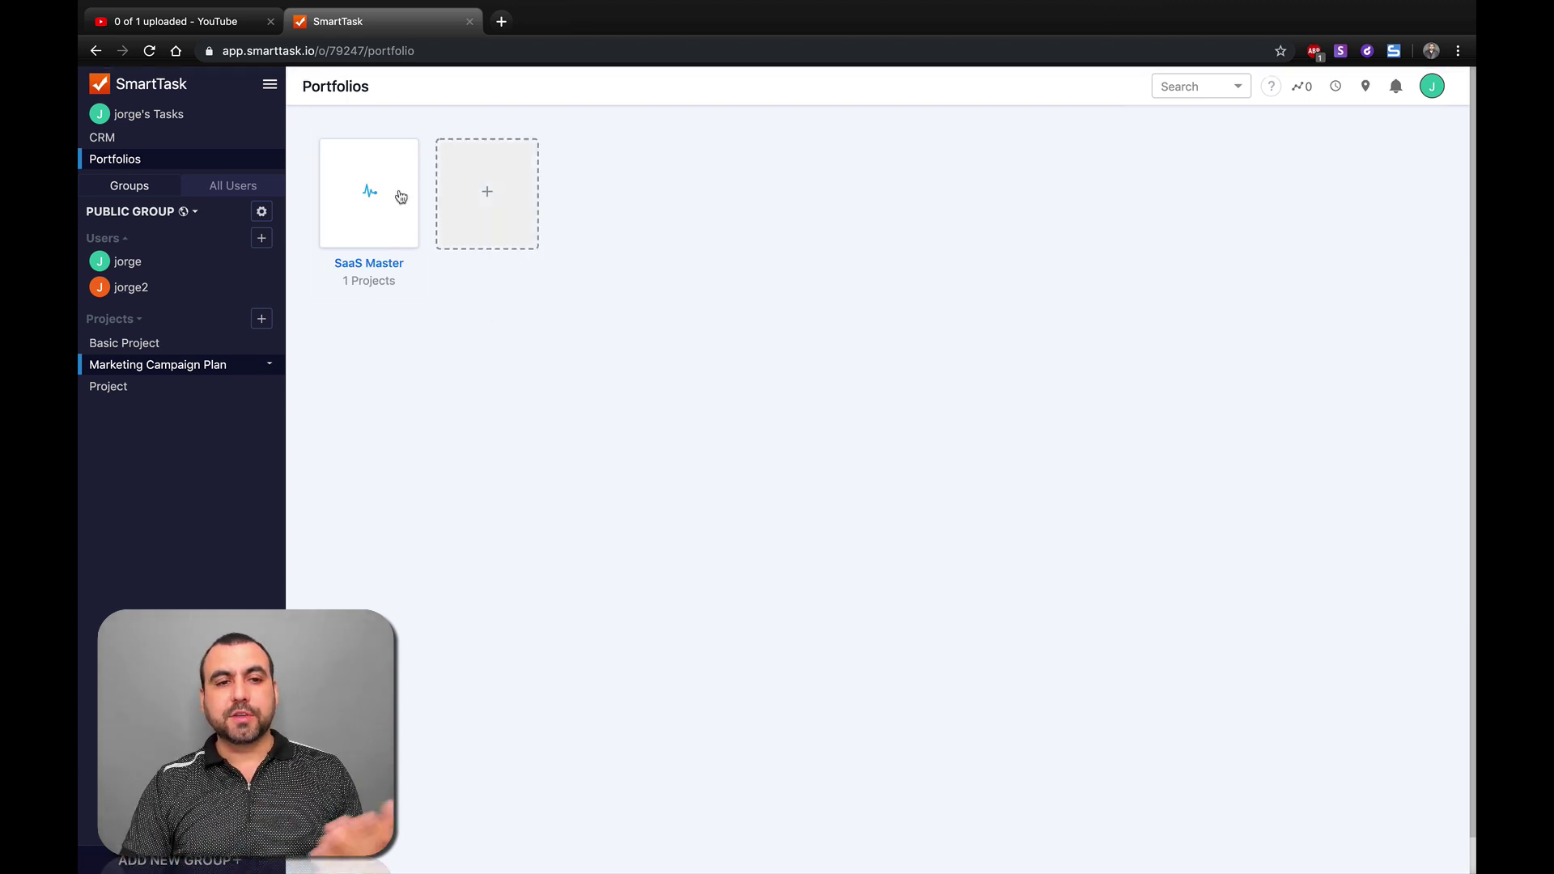
{"action": "left_click", "coordinate": [377, 189]}
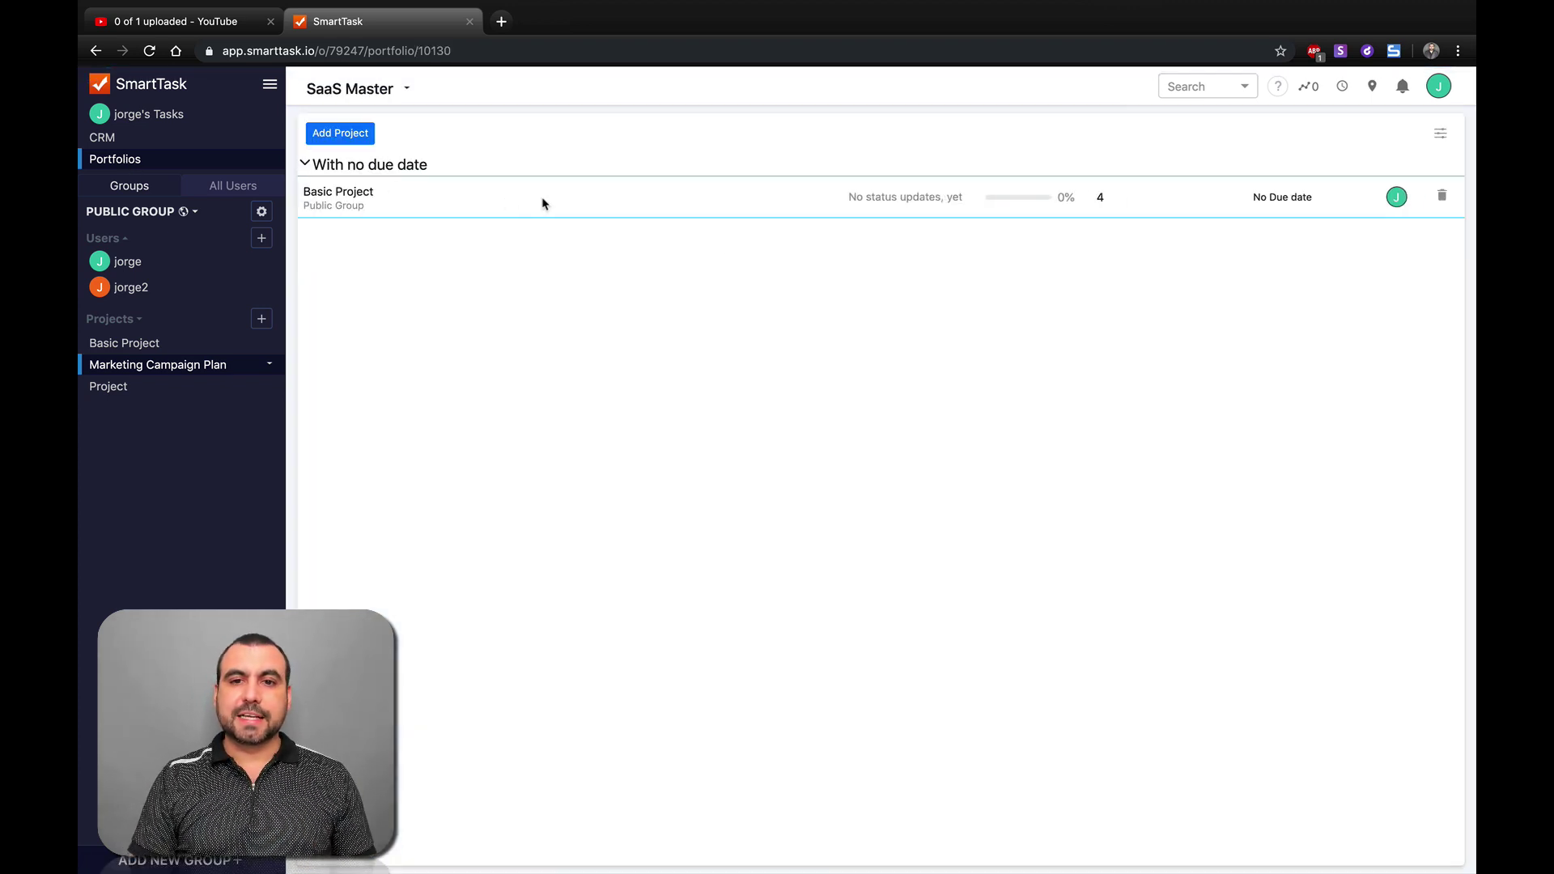
{"action": "left_click_drag", "start_coordinate": [311, 188], "coordinate": [387, 196]}
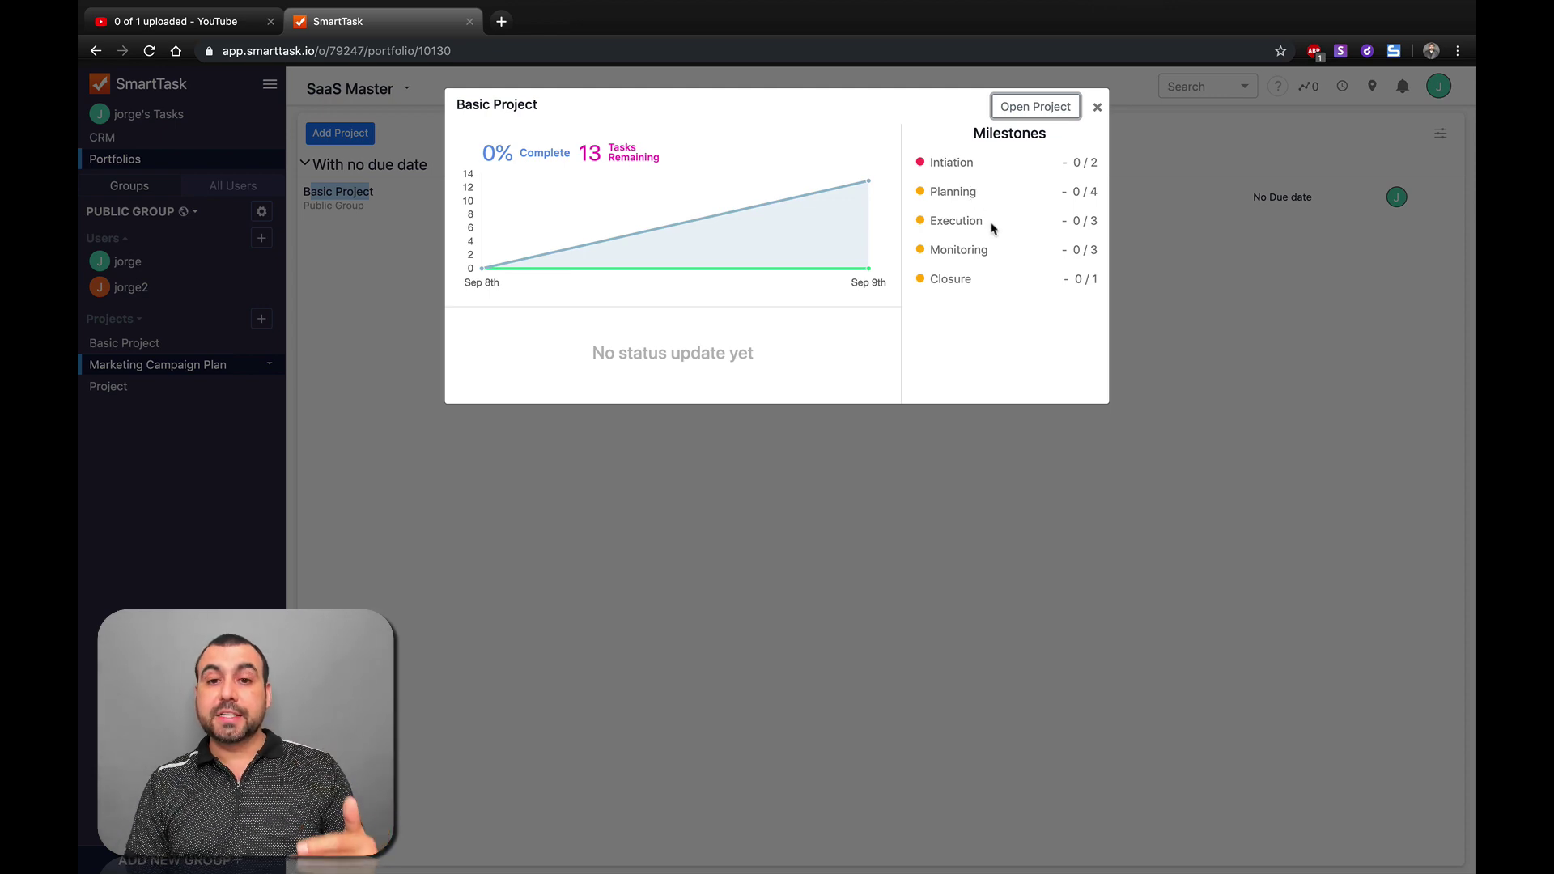
{"action": "left_click", "coordinate": [1097, 107]}
{"action": "left_click", "coordinate": [526, 221]}
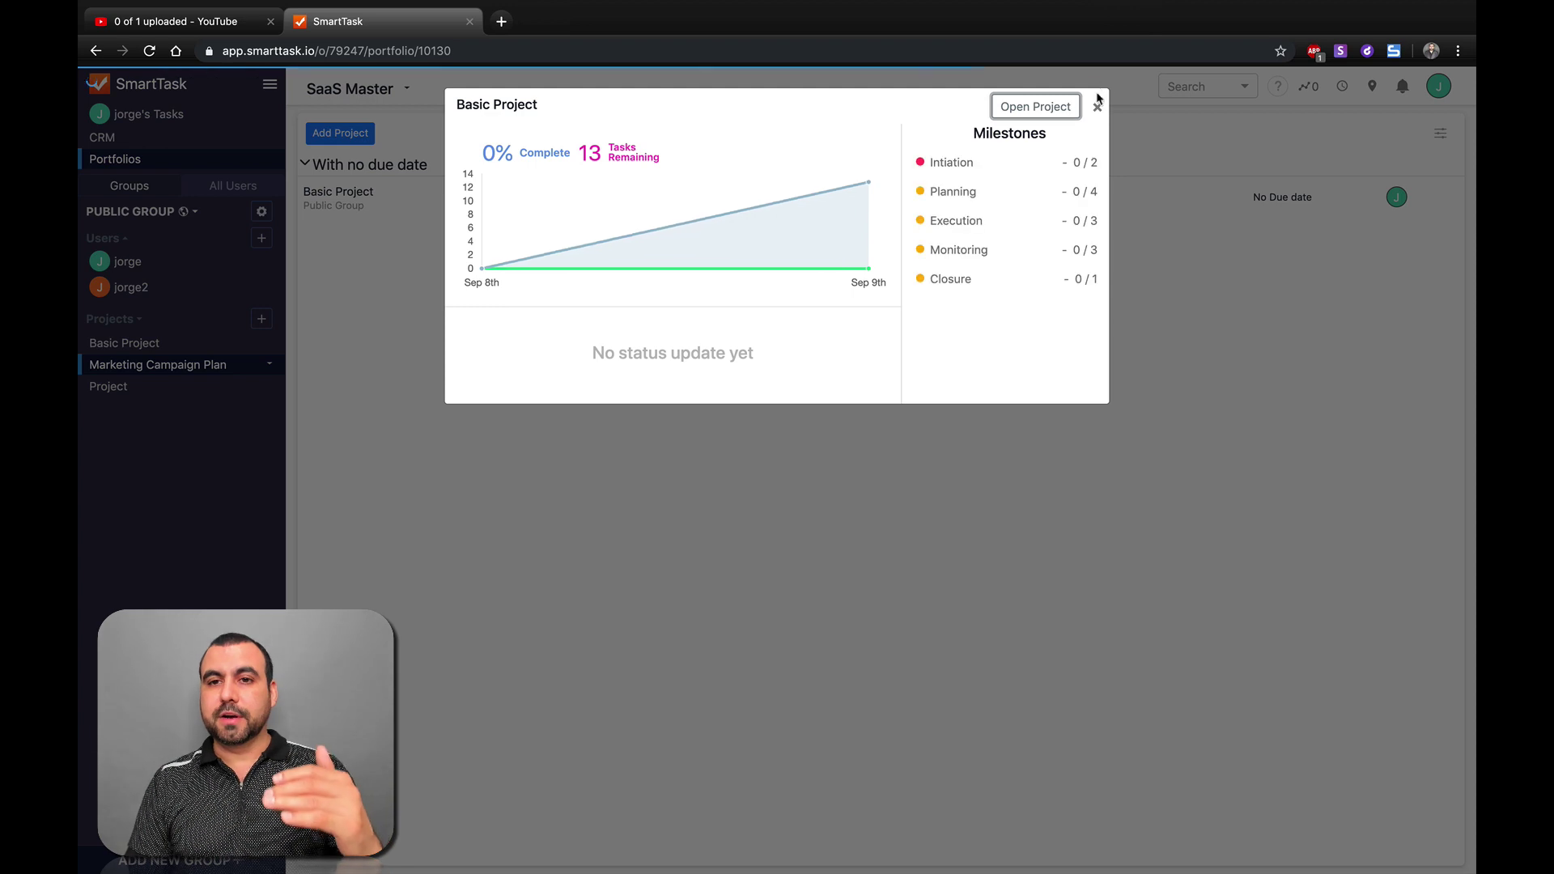
{"action": "left_click", "coordinate": [1097, 107]}
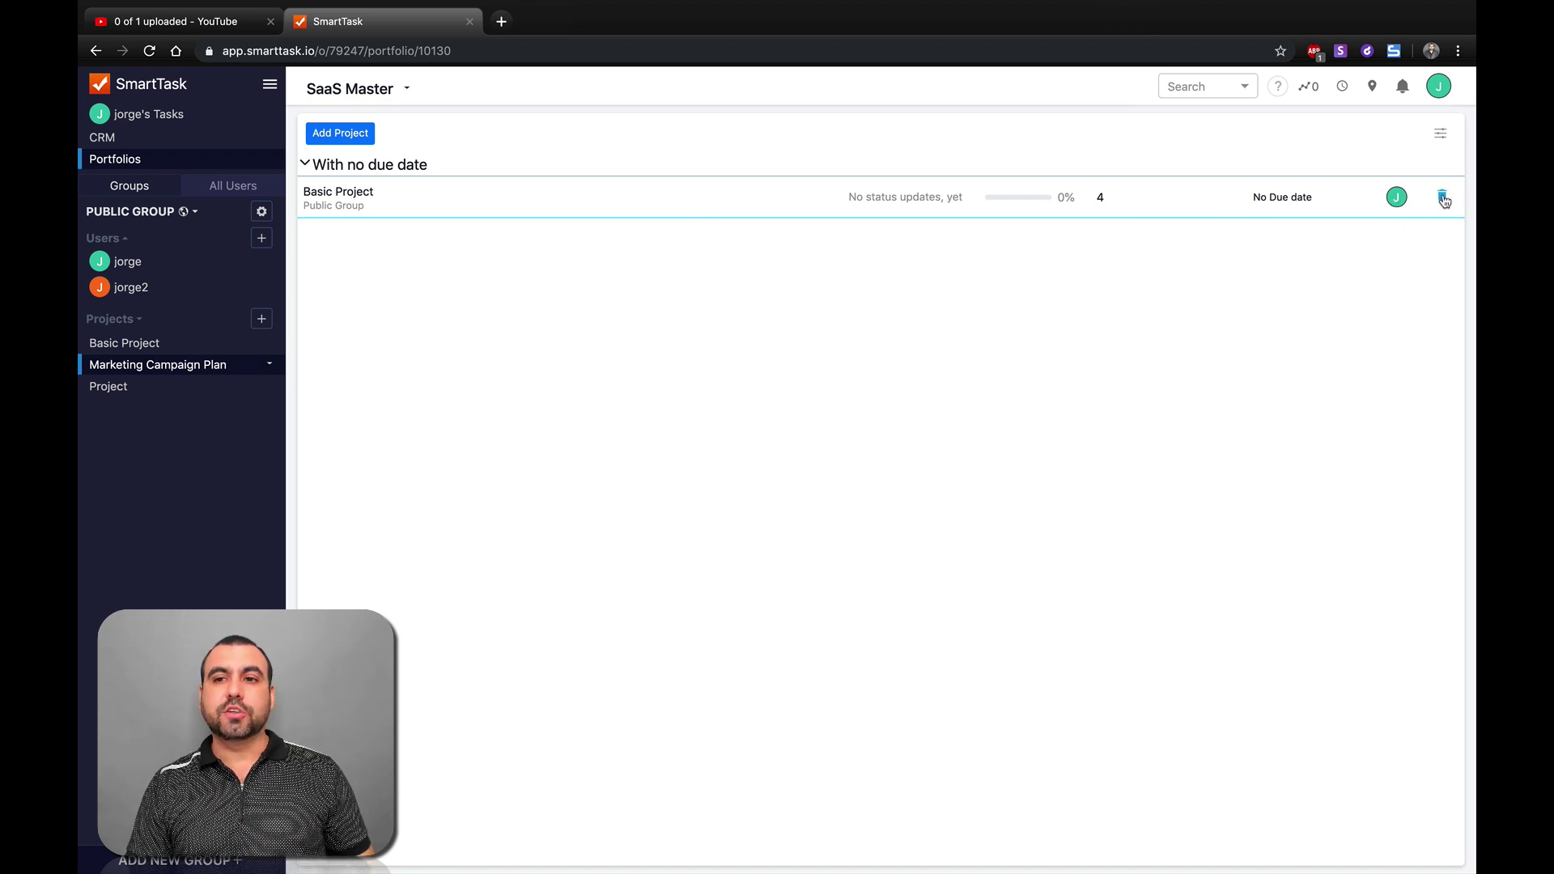
{"action": "left_click", "coordinate": [1441, 133]}
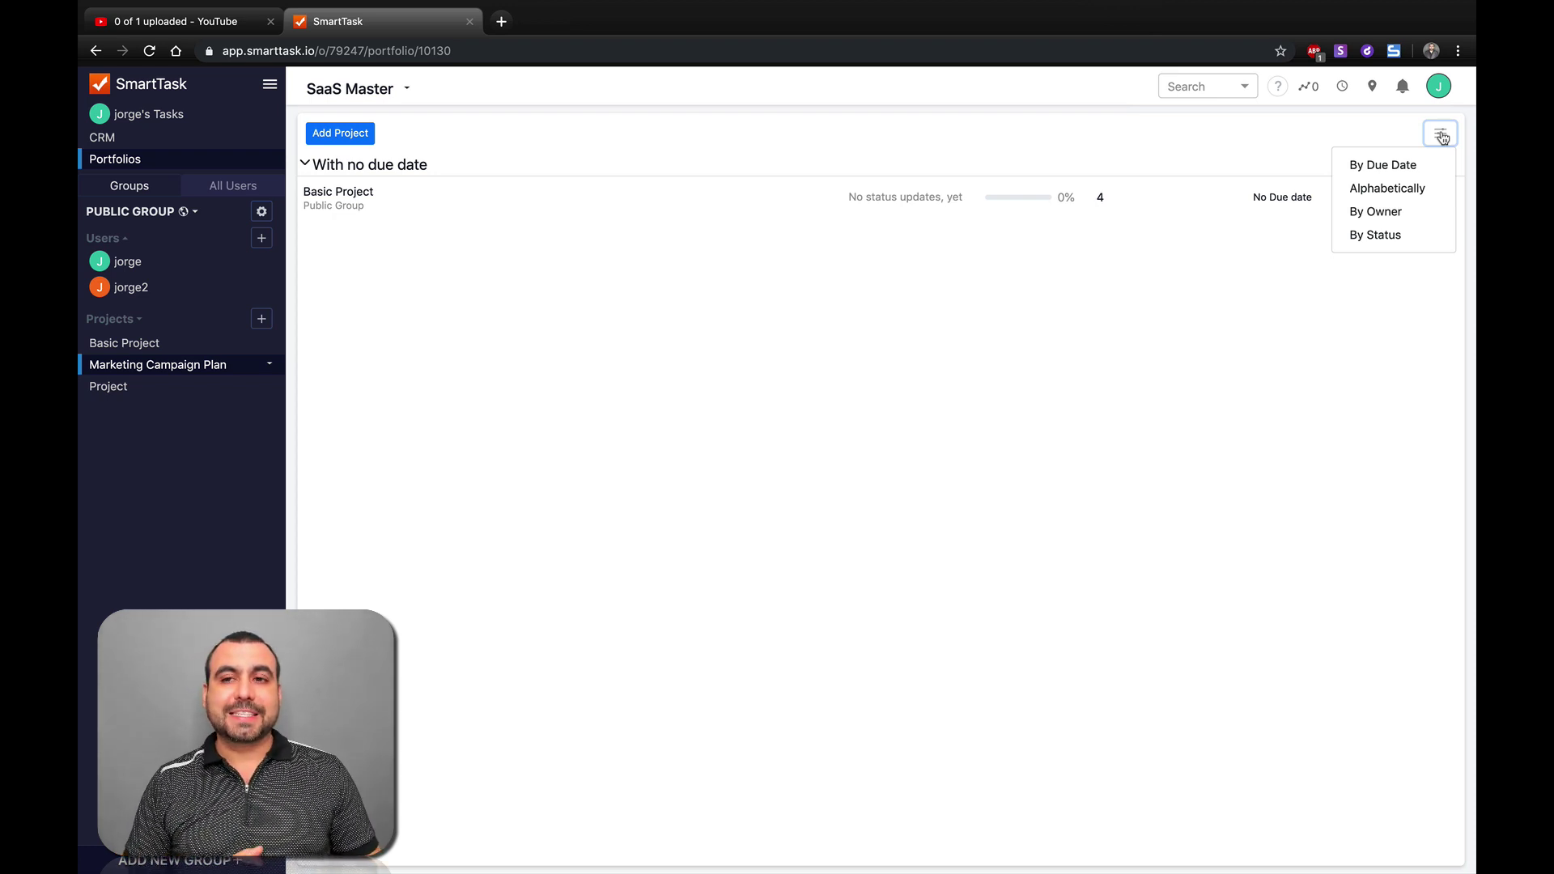
{"action": "left_click", "coordinate": [1441, 134]}
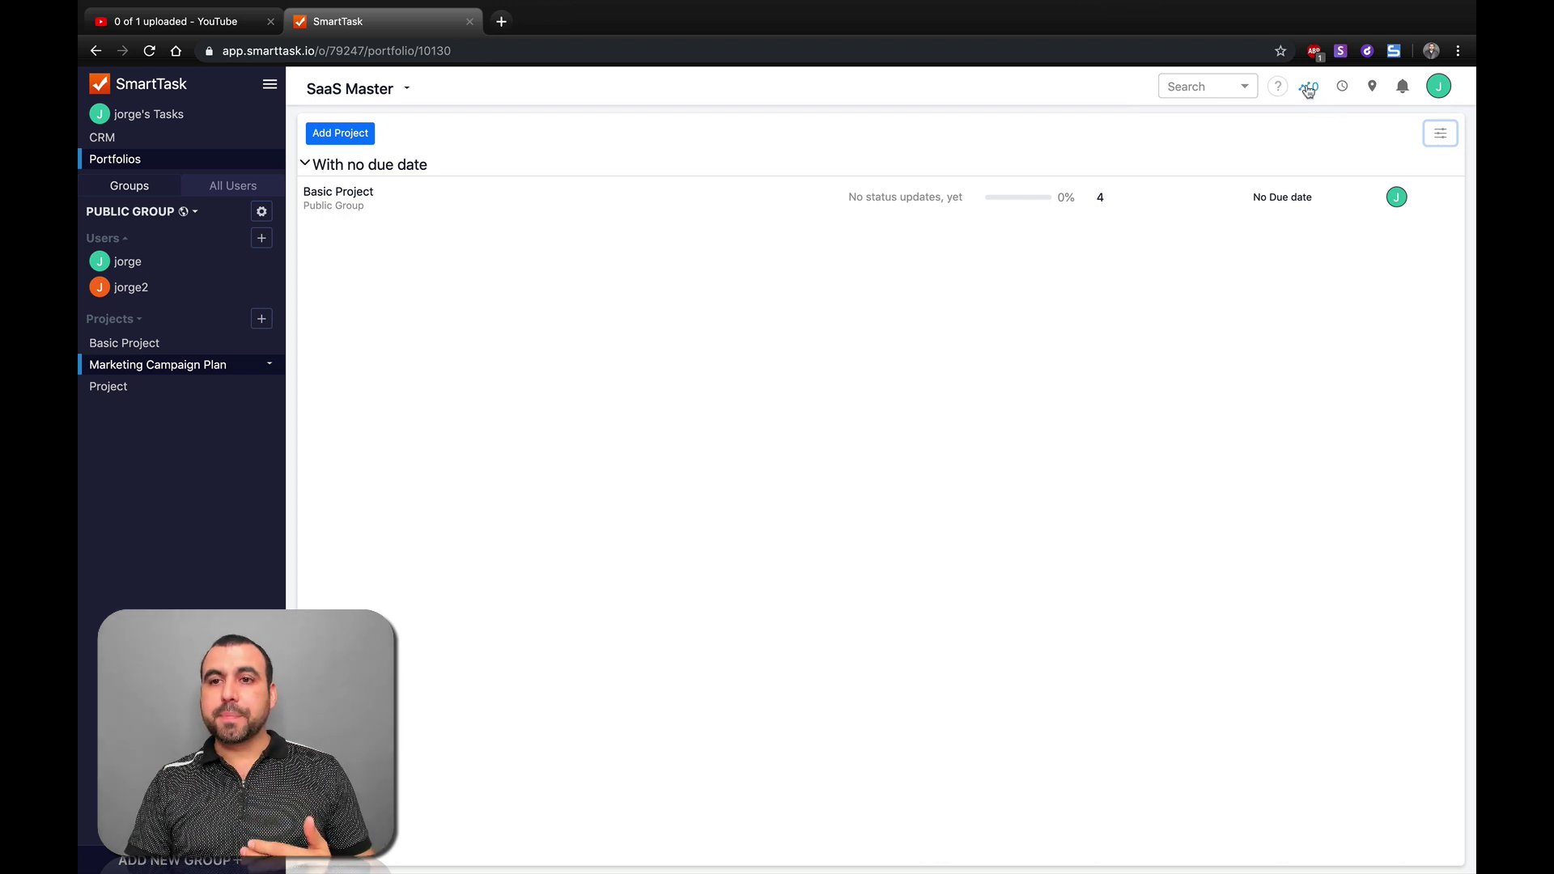
{"action": "left_click", "coordinate": [1438, 86]}
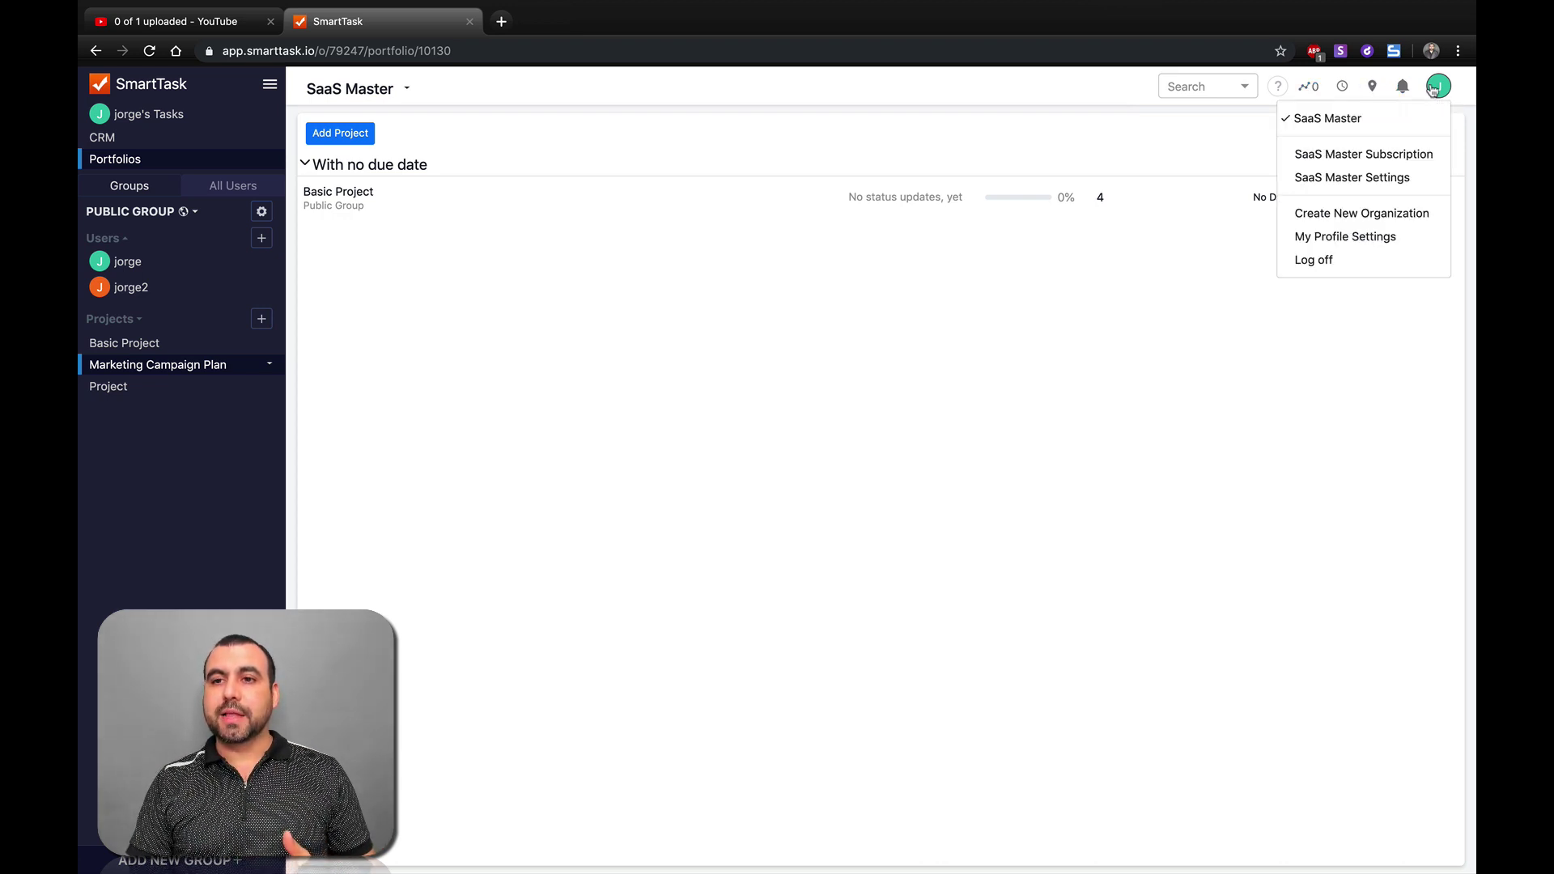
{"action": "left_click", "coordinate": [1336, 367]}
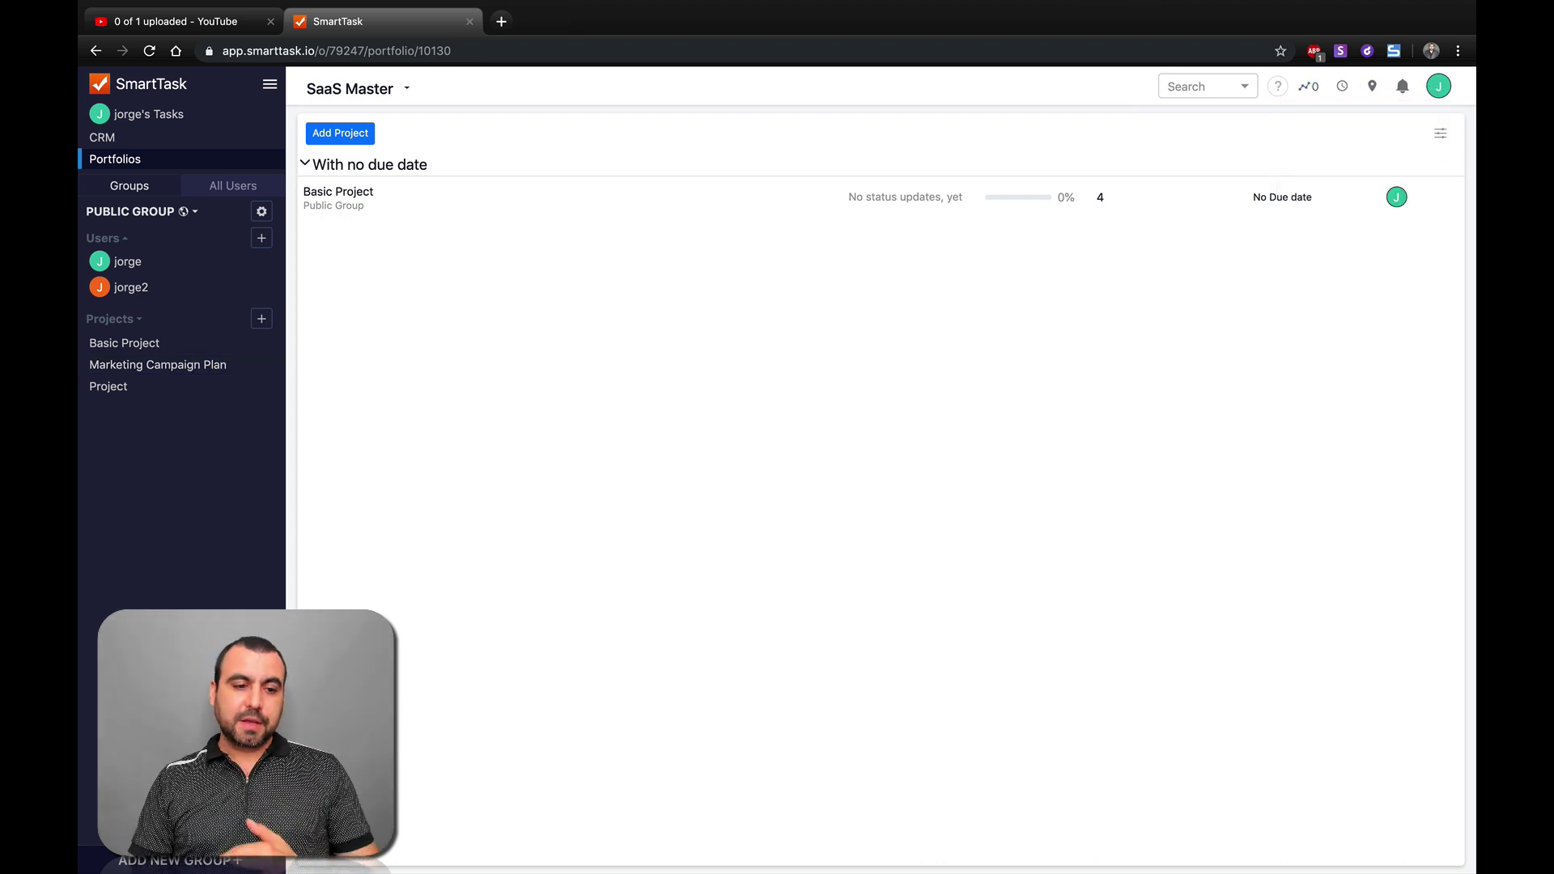
Create a new sidebar group named TEST
{"action": "left_click", "coordinate": [218, 863]}
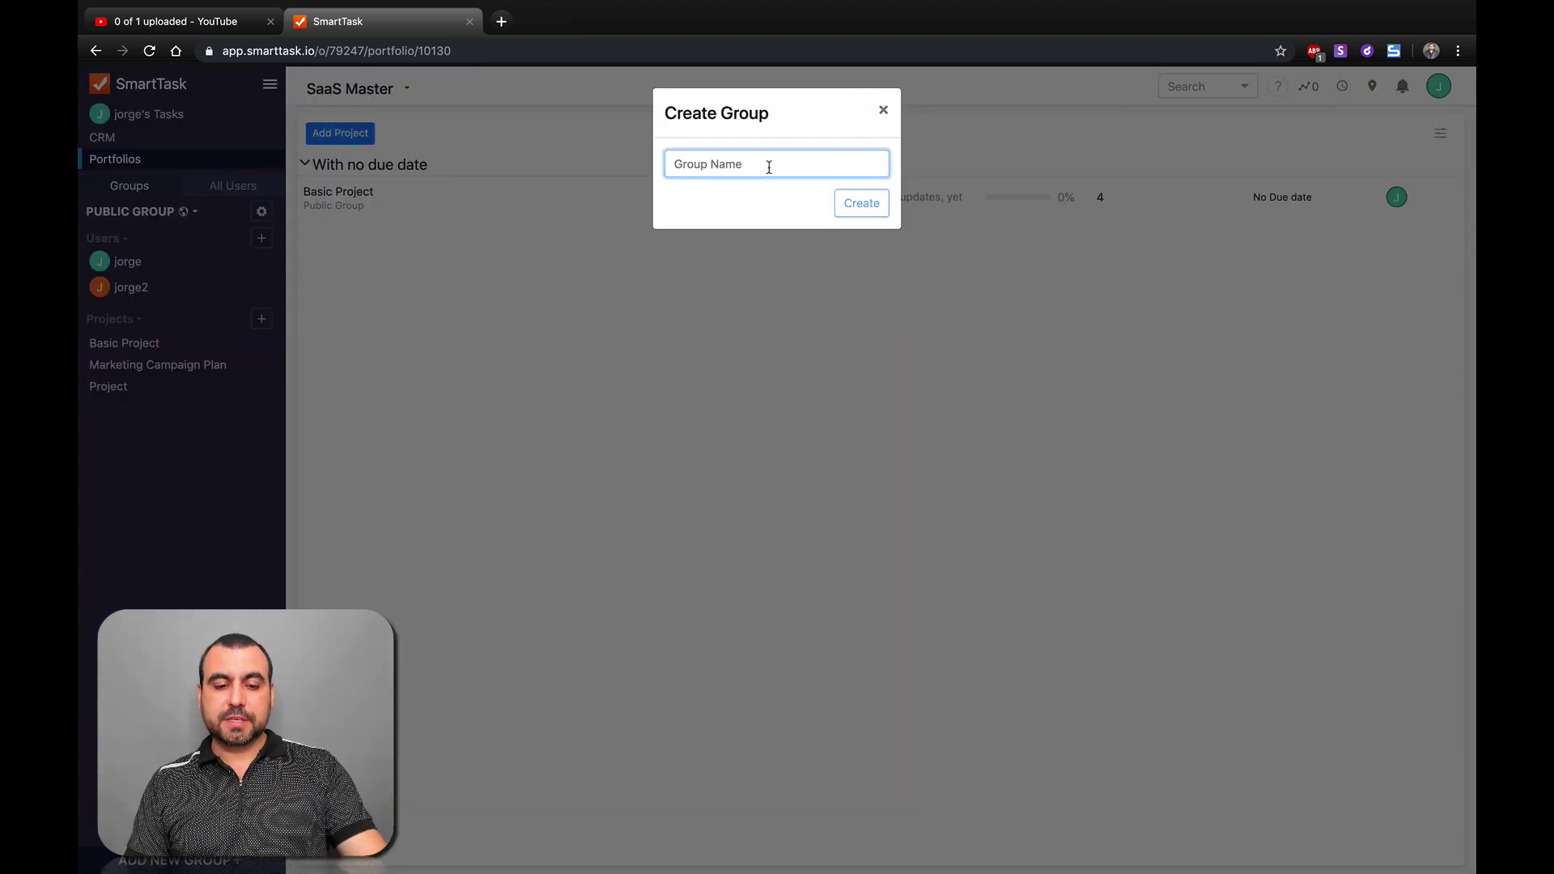
{"action": "type", "text": "test"}
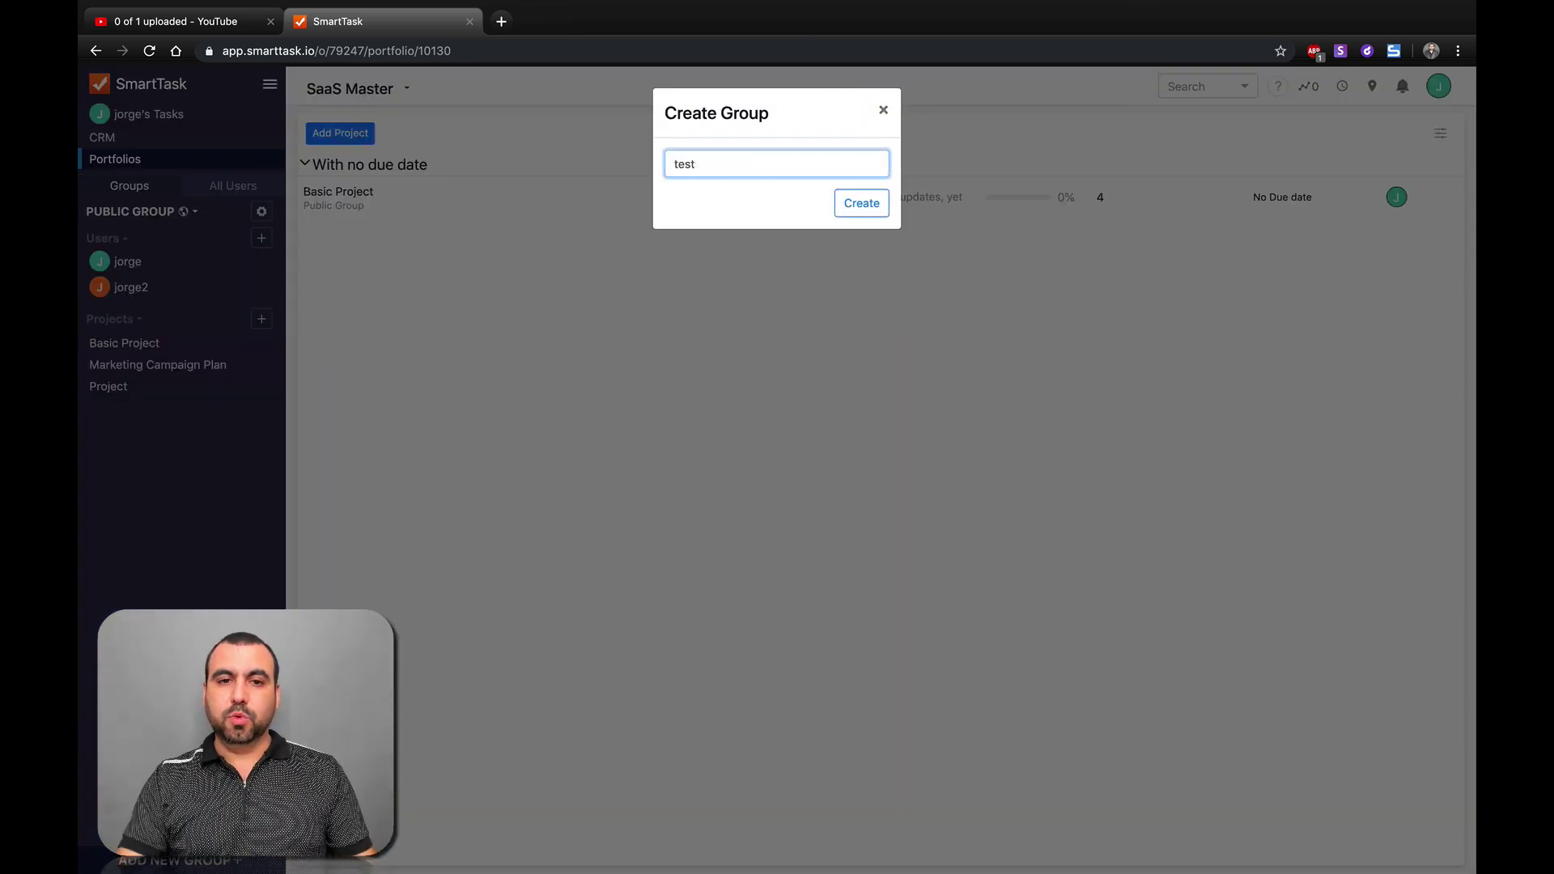
{"action": "left_click", "coordinate": [857, 208]}
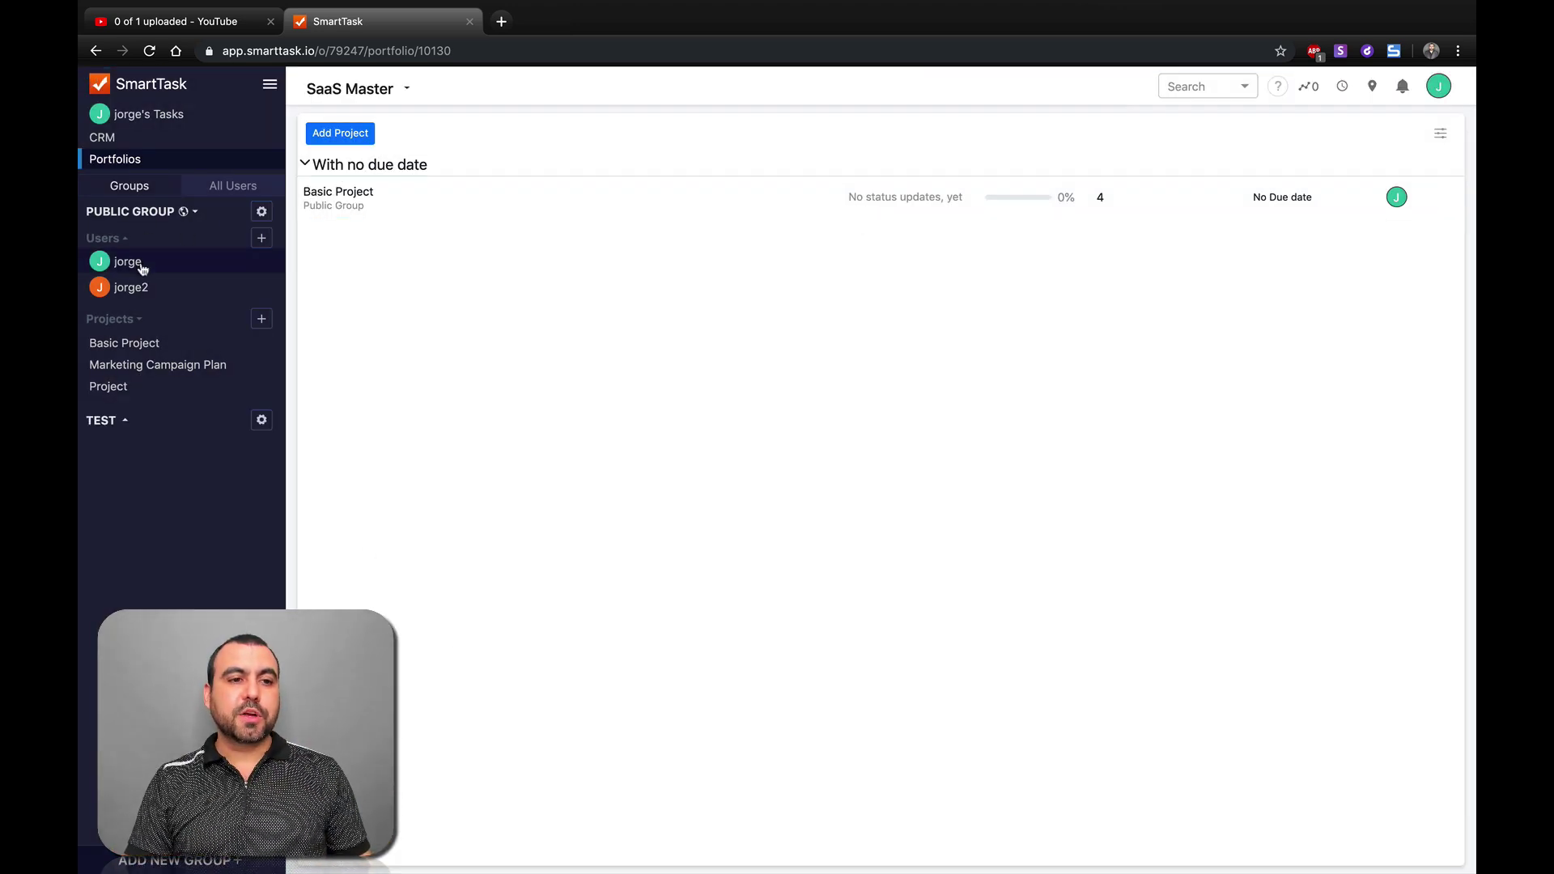
Open the Basic Project's Tasks view from the Projects list in the sidebar
{"action": "left_click", "coordinate": [143, 350]}
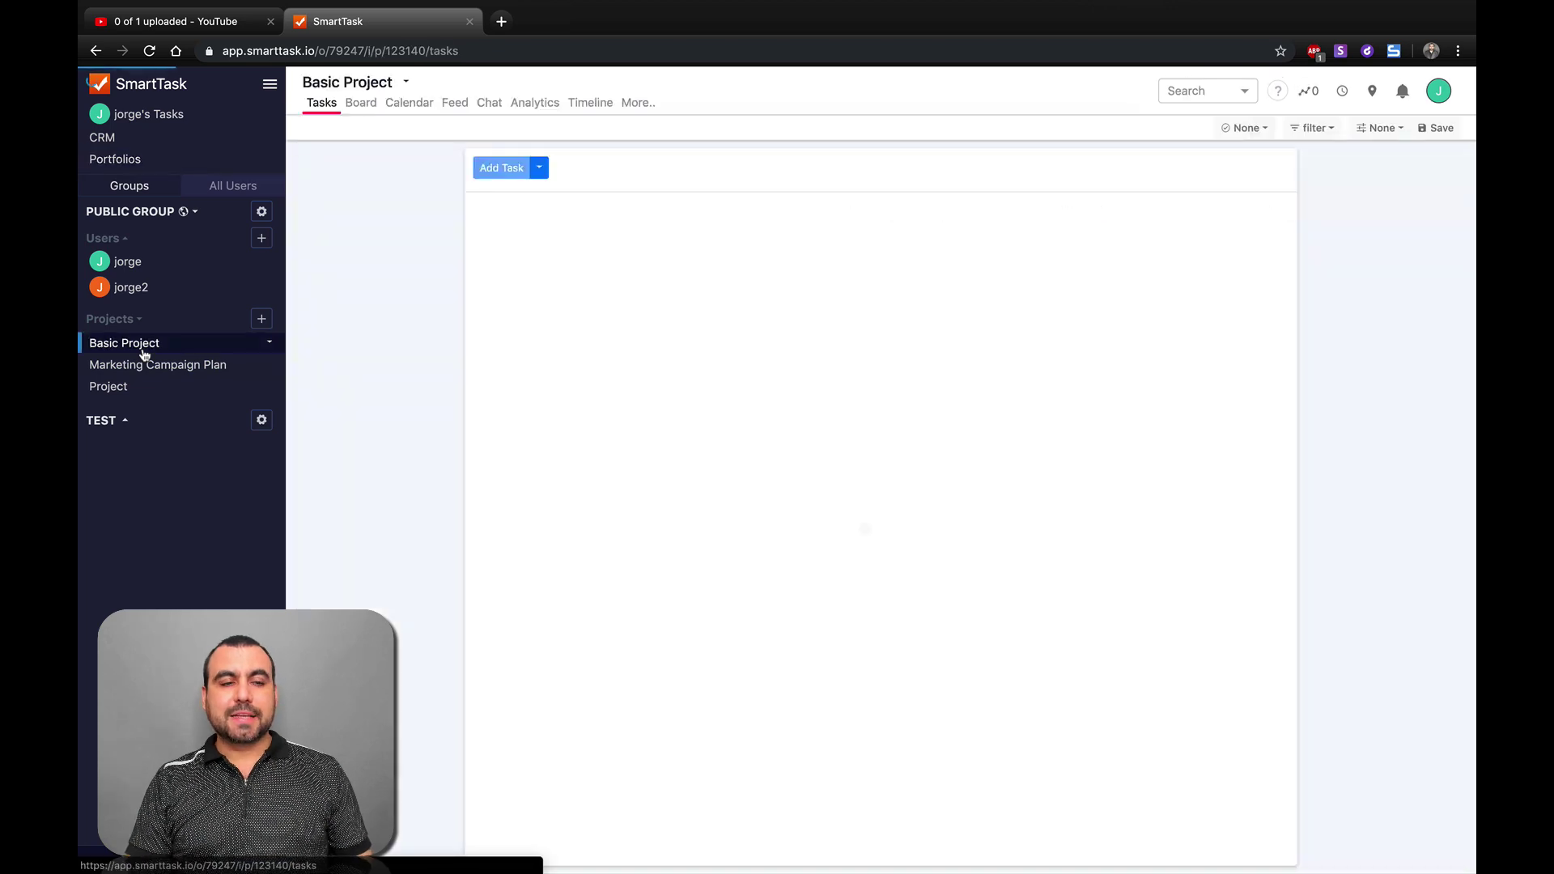